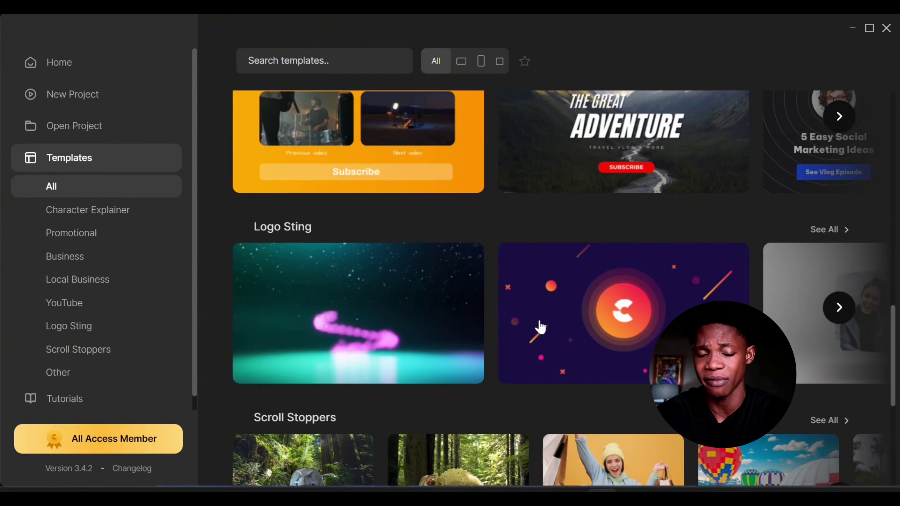
# Look through the video template categories, examining the Logo Sting designs in particular.
pyautogui.scroll(-8, 538, 325)
pyautogui.scroll(2, 816, 319)
pyautogui.scroll(-2, 816, 318)
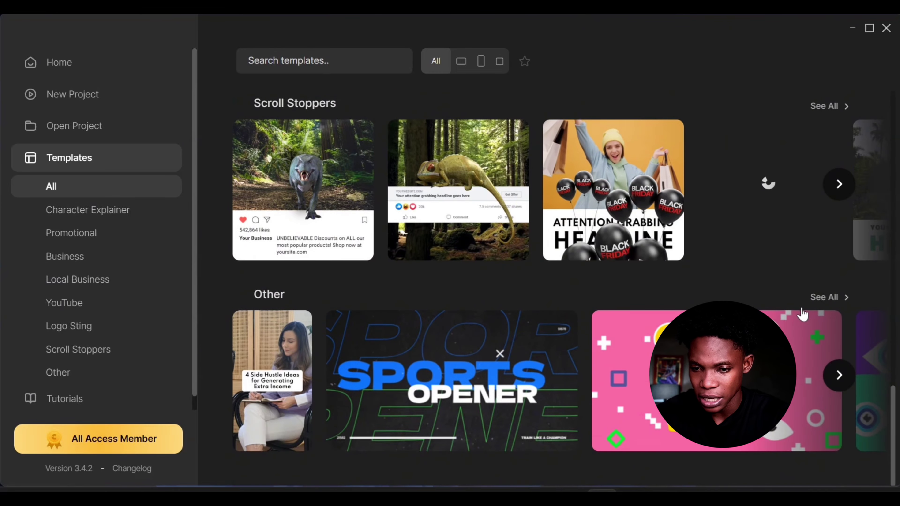
pyautogui.scroll(6, 798, 312)
pyautogui.click(839, 275)
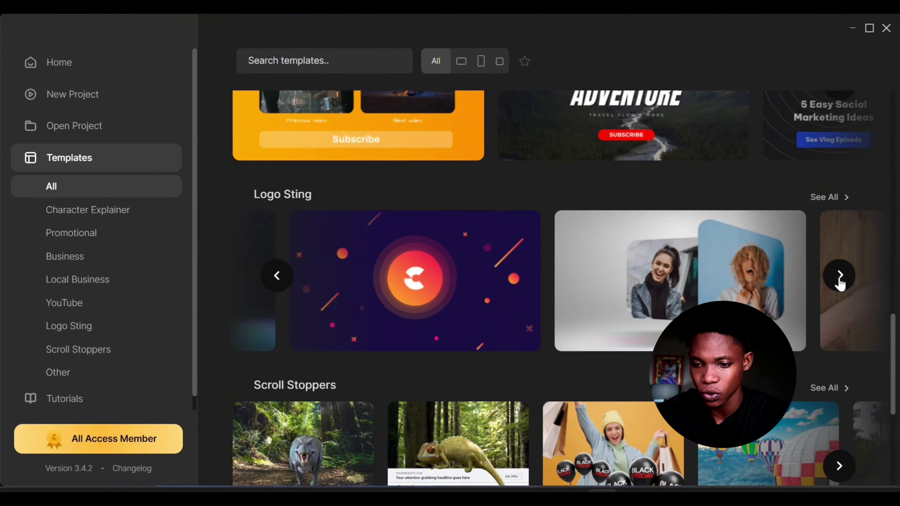
pyautogui.click(839, 276)
pyautogui.click(840, 276)
pyautogui.click(839, 275)
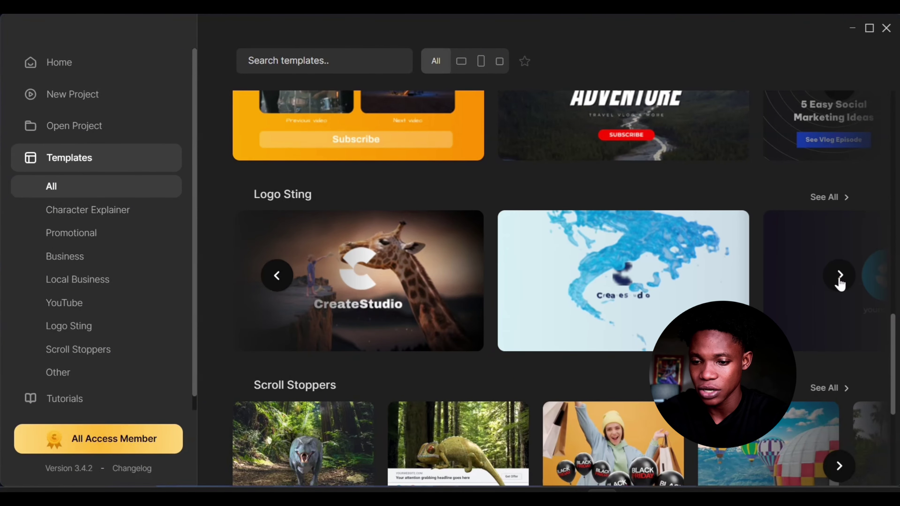
pyautogui.click(839, 275)
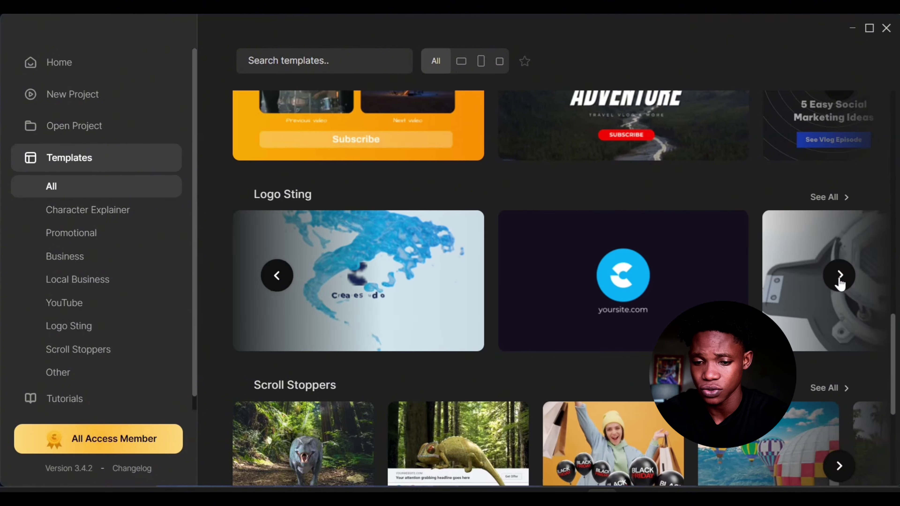
pyautogui.click(839, 275)
pyautogui.moveTo(392, 291)
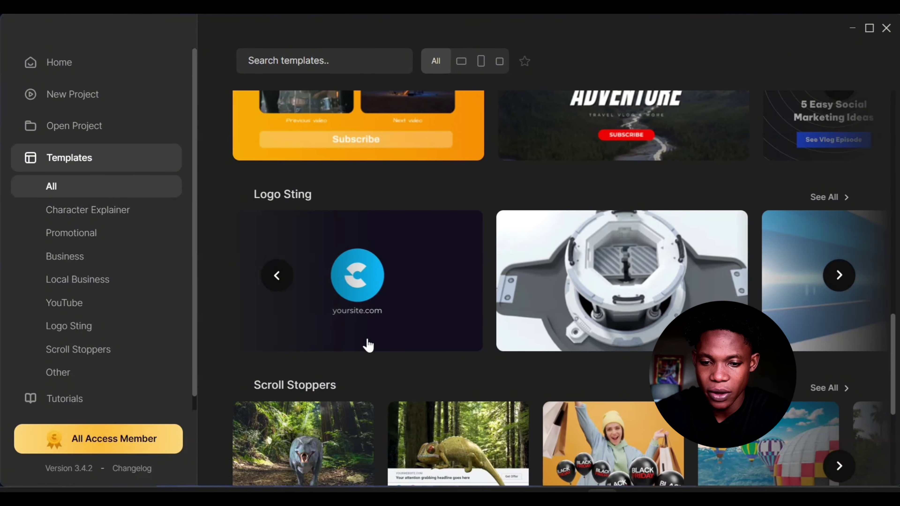
pyautogui.scroll(-8, 369, 345)
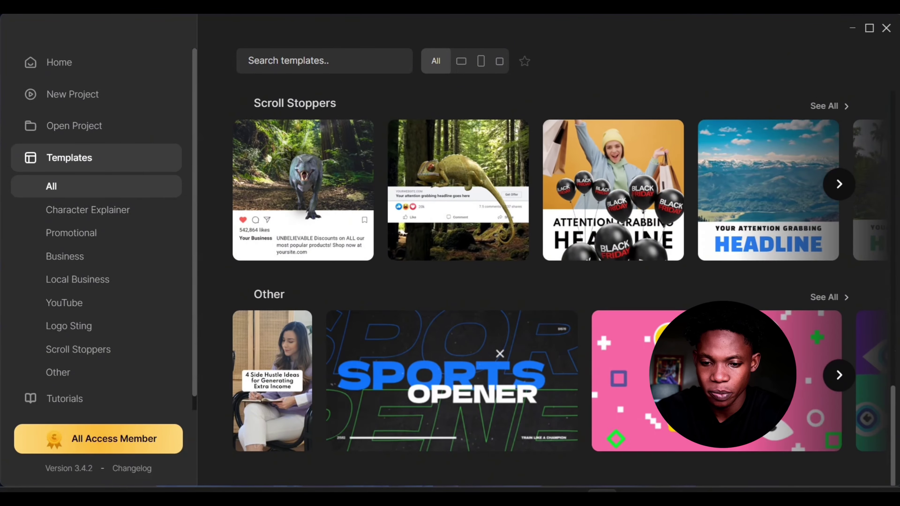
pyautogui.scroll(8, 496, 325)
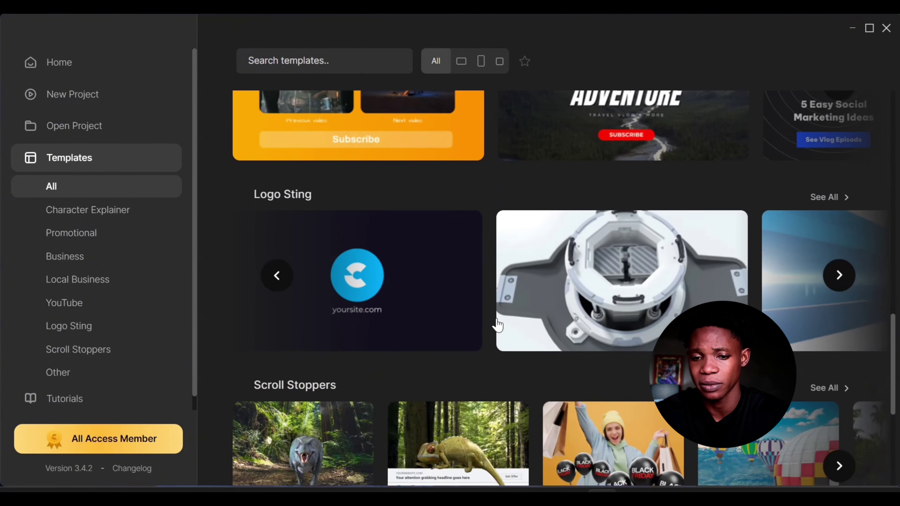
pyautogui.scroll(8, 497, 325)
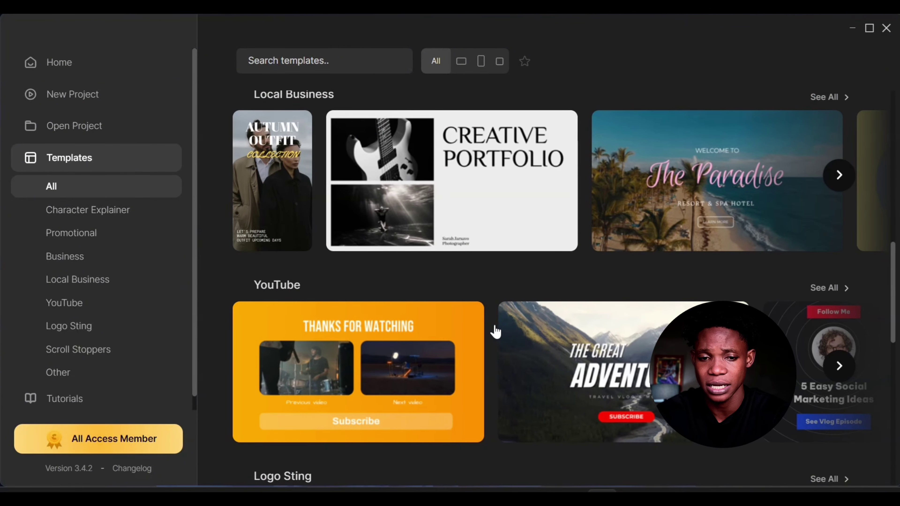
# Start a new video with the Lightning Builder from the home page in the Standard 16:9 ratio.
pyautogui.click(90, 78)
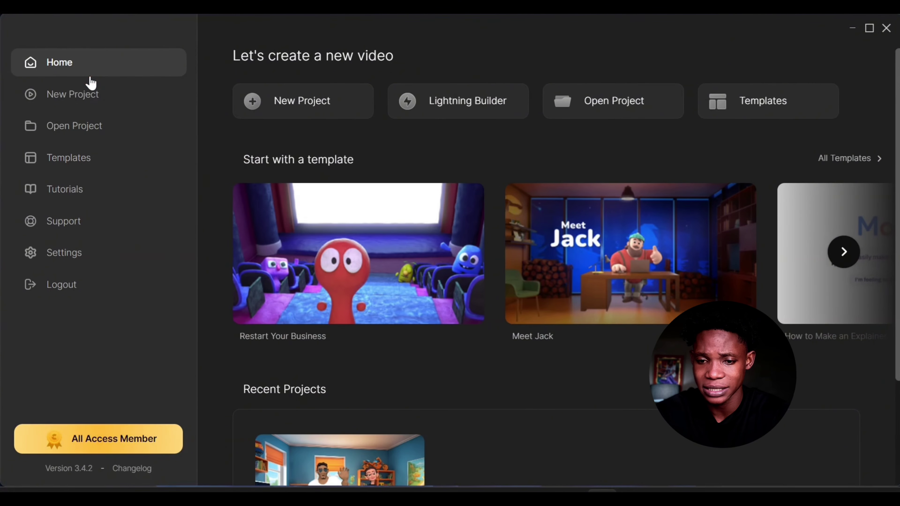
pyautogui.click(455, 106)
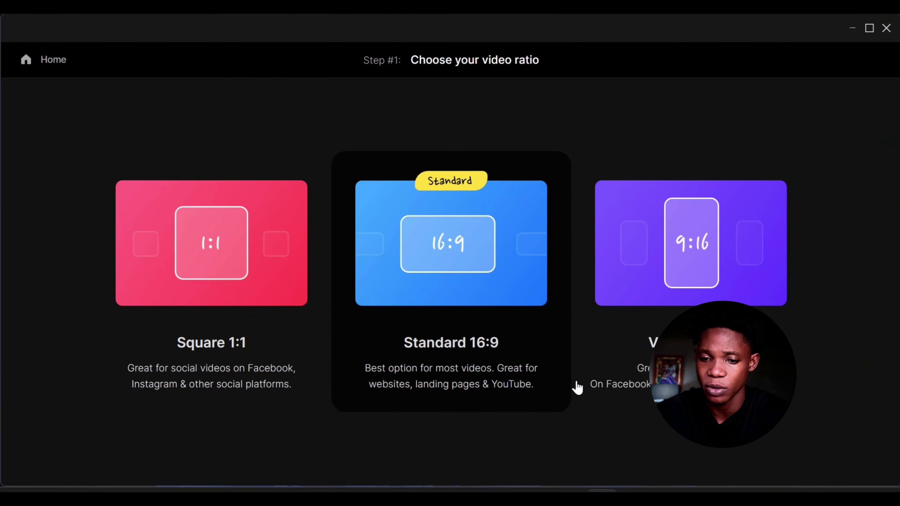
pyautogui.click(400, 234)
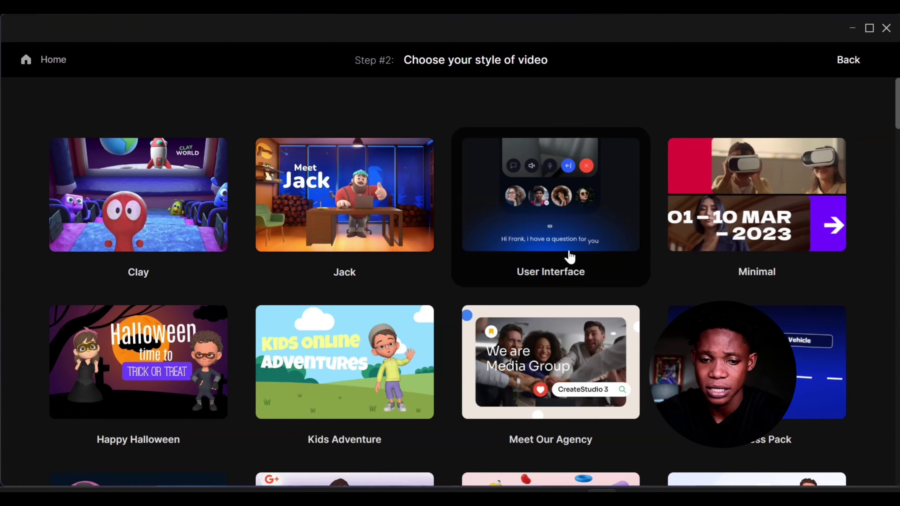
# Look through the available video styles and choose one to list its scenes.
pyautogui.scroll(-20, 31, 181)
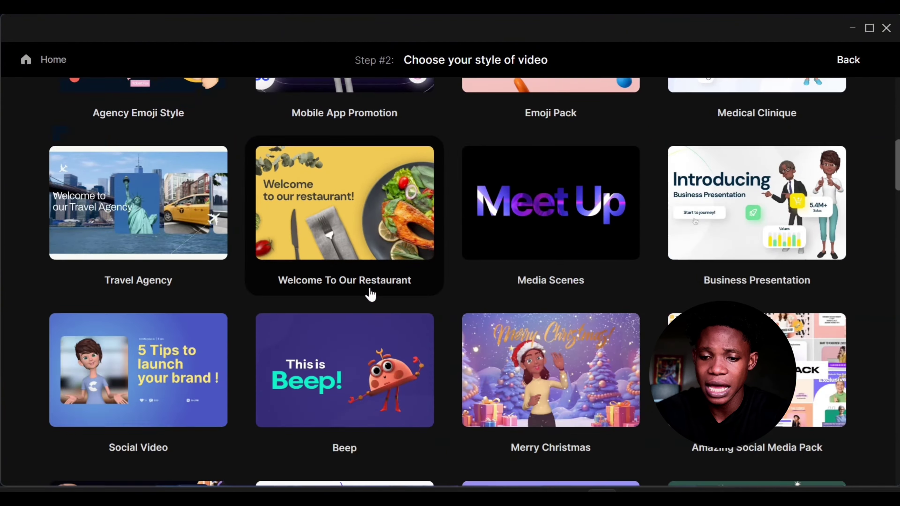
pyautogui.scroll(-20, 450, 282)
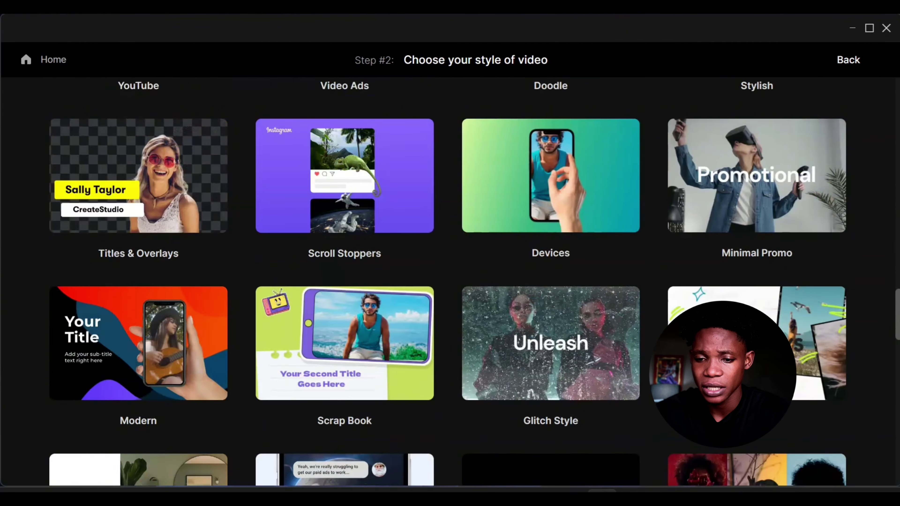
pyautogui.scroll(-5, 450, 282)
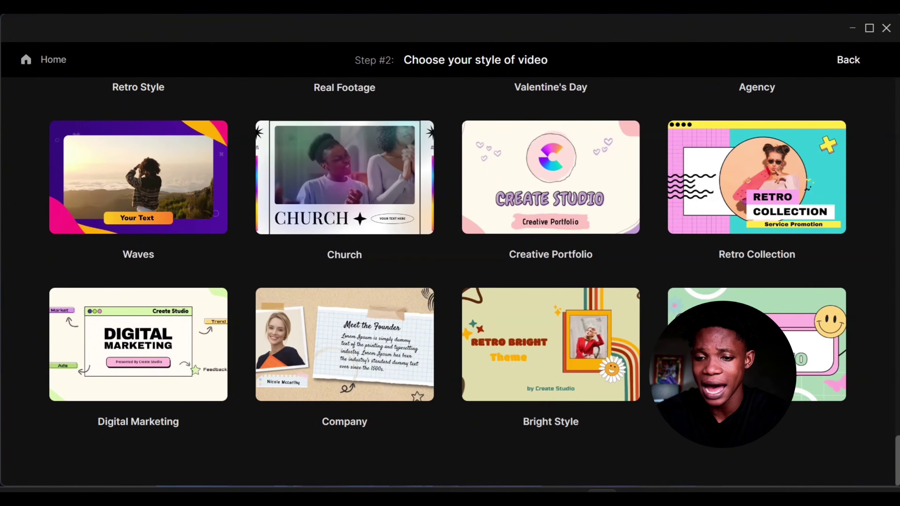
pyautogui.scroll(15, 450, 282)
pyautogui.scroll(6, 799, 287)
pyautogui.scroll(-15, 799, 286)
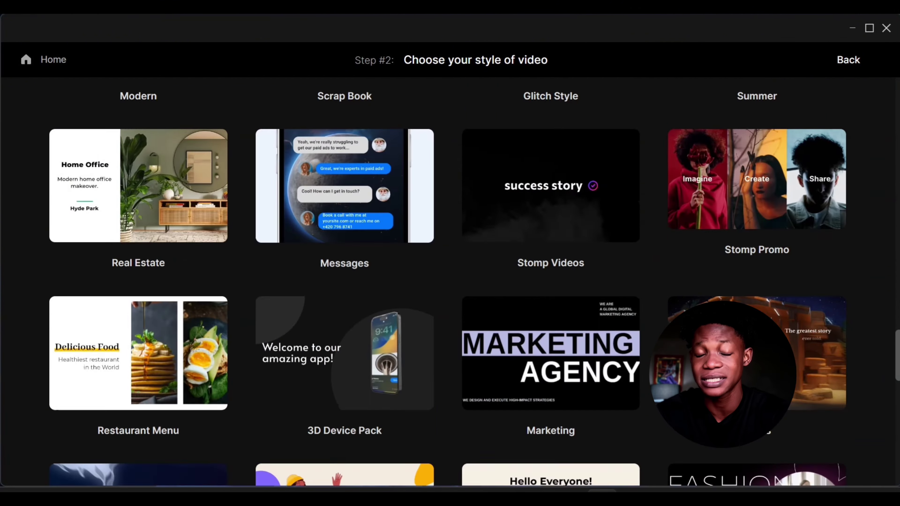
pyautogui.click(799, 287)
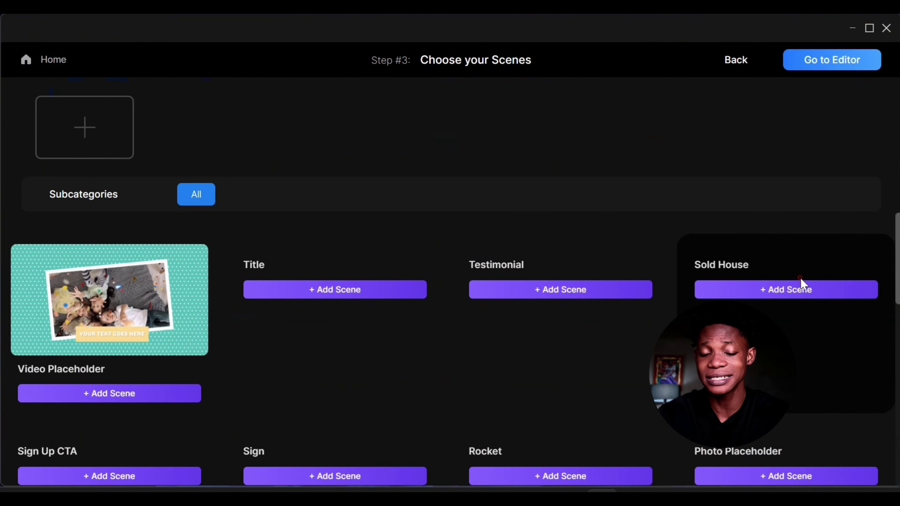
# Add the Photo, Note, Merry Christmas and Logo Outro scenes to the video in that order.
pyautogui.scroll(-4, 619, 262)
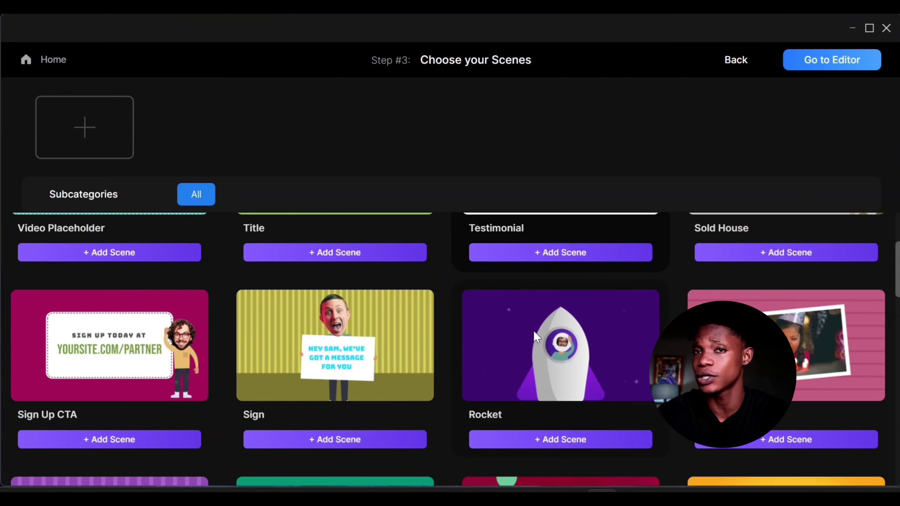
pyautogui.scroll(-8, 261, 376)
pyautogui.scroll(2, 157, 377)
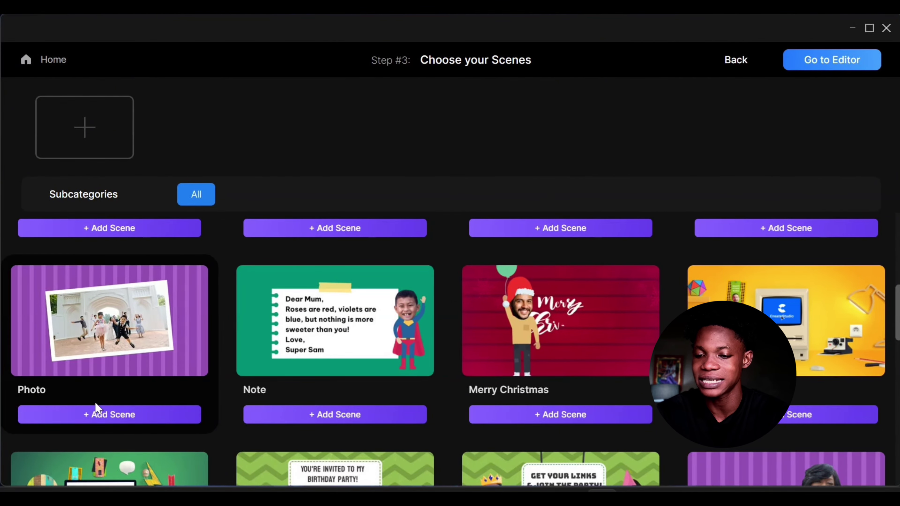
pyautogui.click(101, 422)
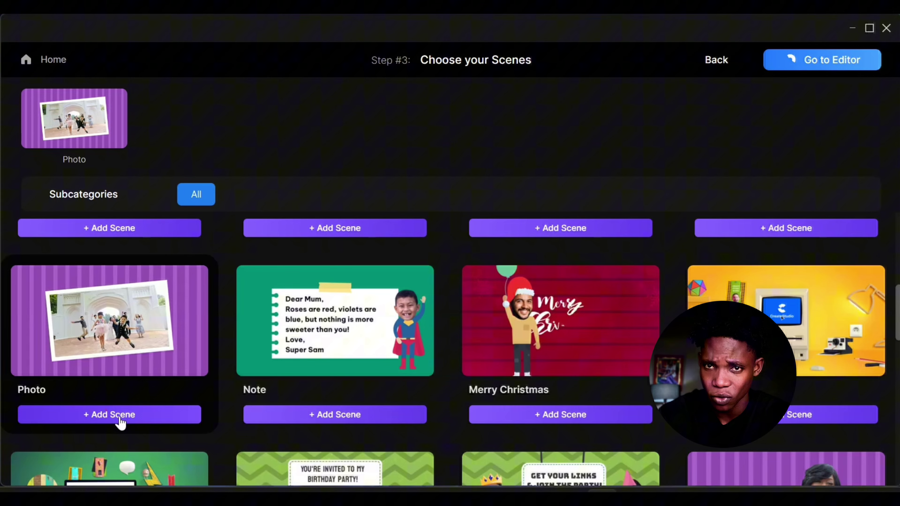
pyautogui.click(306, 420)
pyautogui.click(559, 422)
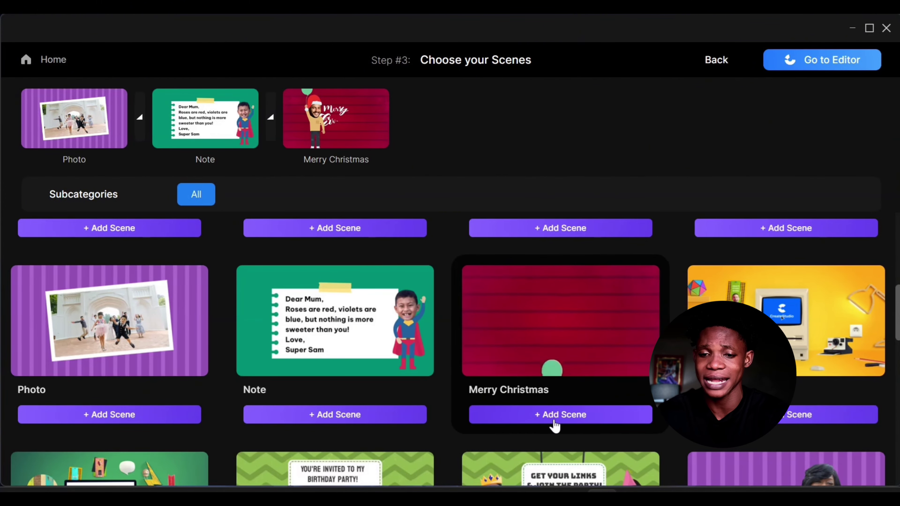
pyautogui.click(812, 415)
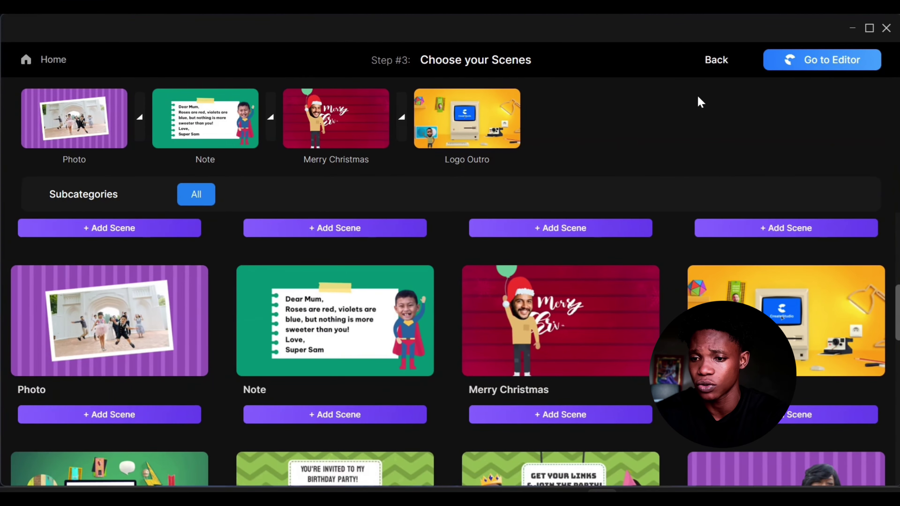
# Abandon the Lightning Builder scene selection and return to the home page.
pyautogui.click(804, 64)
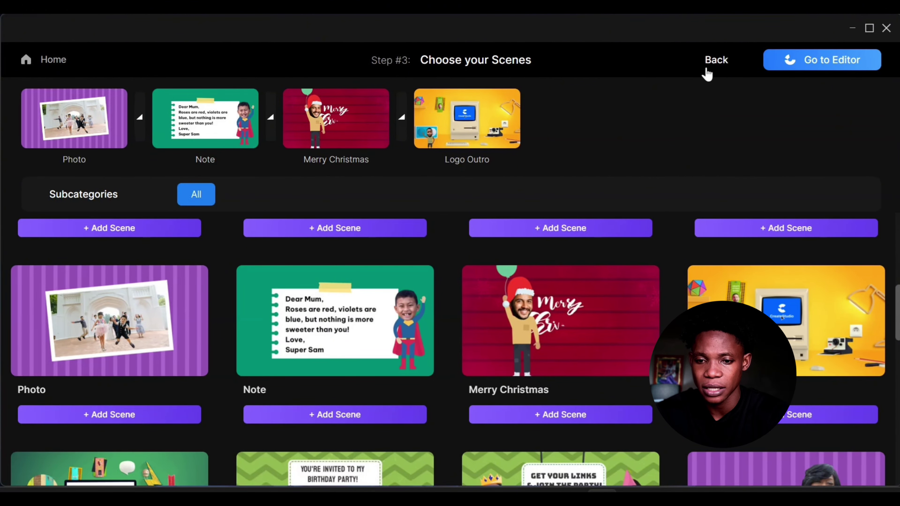
pyautogui.click(713, 63)
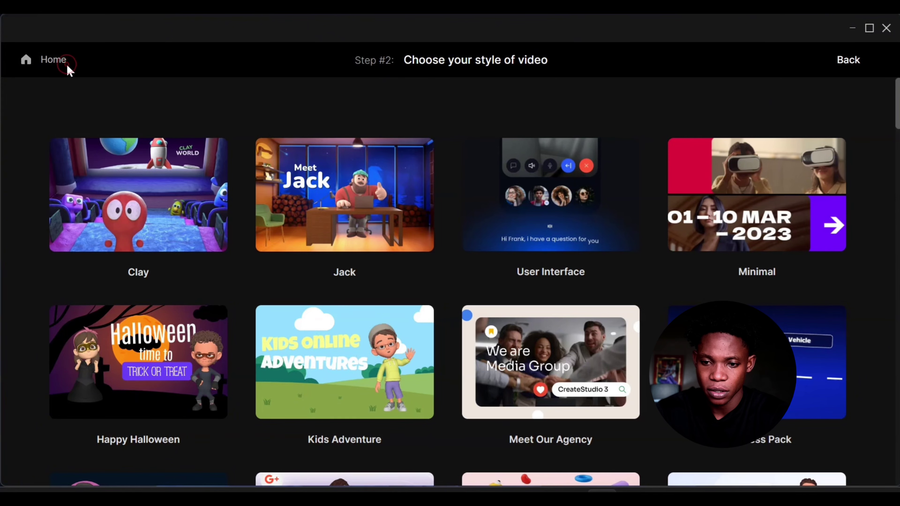
pyautogui.click(26, 61)
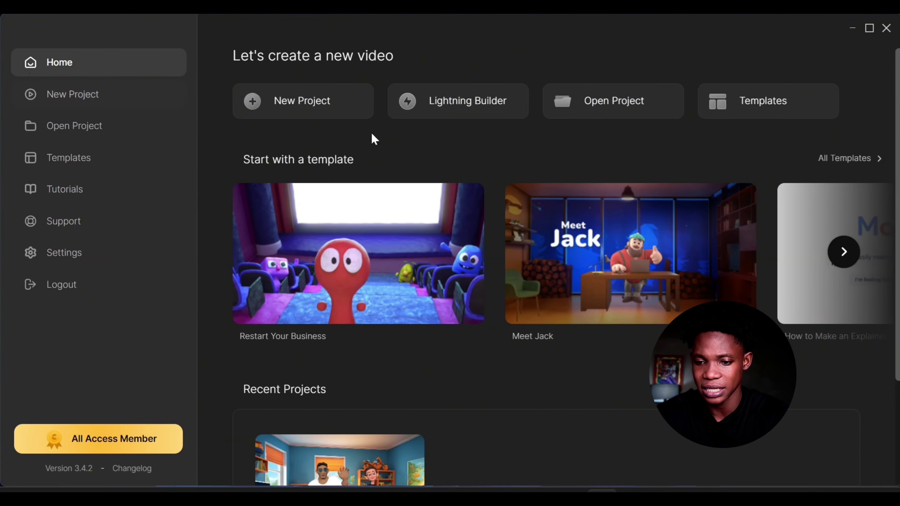
# Open the template library and look over its categories, down to the Logo Sting and Scroll Stoppers sections.
pyautogui.click(780, 116)
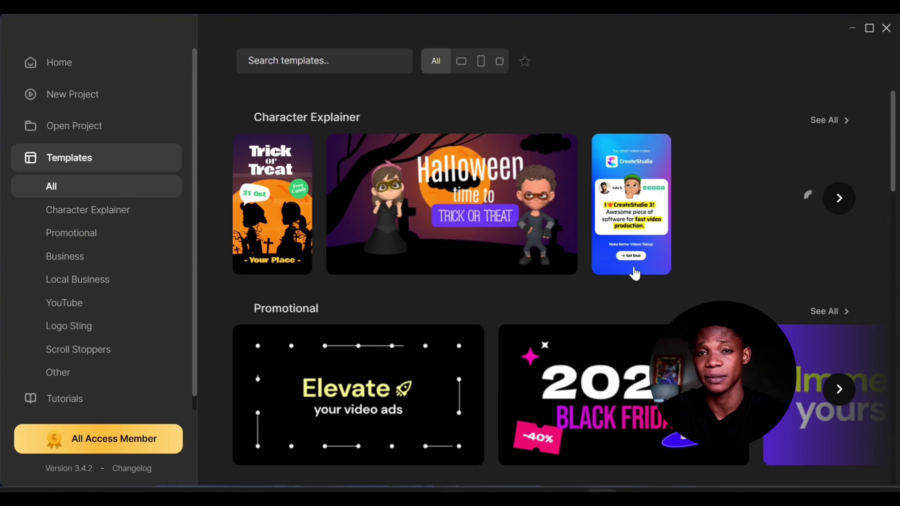
pyautogui.scroll(-2, 595, 314)
pyautogui.scroll(-20, 595, 312)
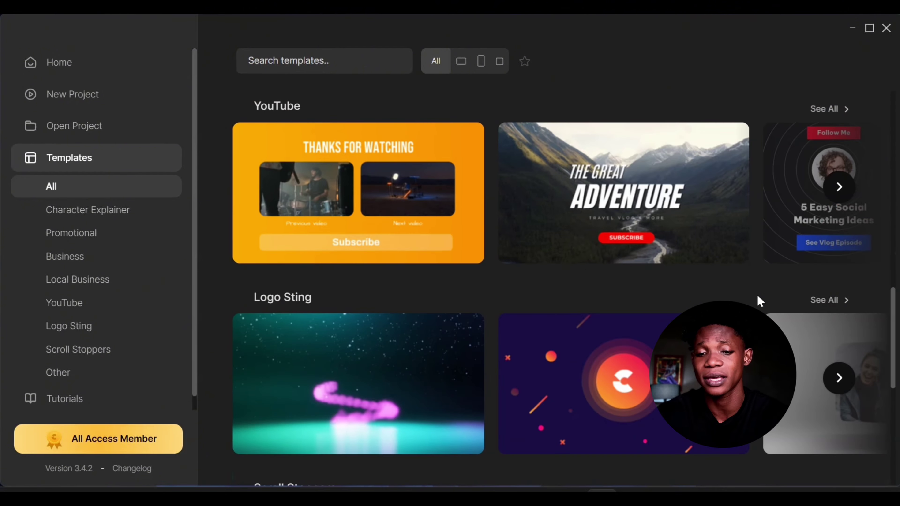
pyautogui.scroll(-3, 528, 282)
pyautogui.scroll(6, 526, 281)
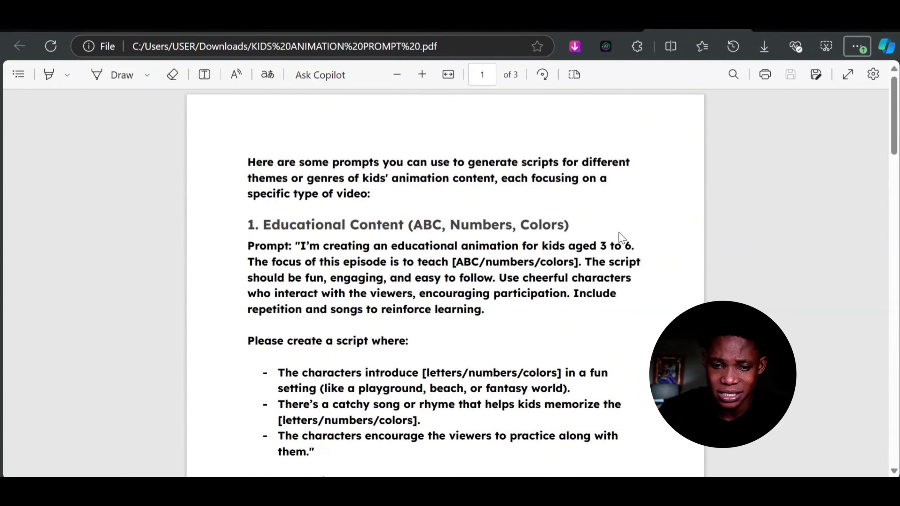
# Switch to the KIDS ANIMATION PROMPT PDF in the browser and read its script prompts for each genre of kids' video.
pyautogui.scroll(-5, 568, 264)
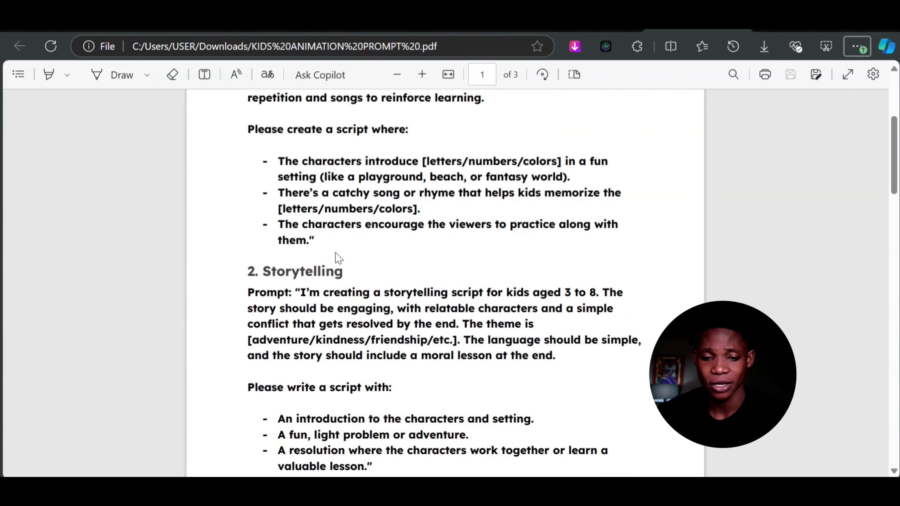
pyautogui.scroll(-8, 337, 258)
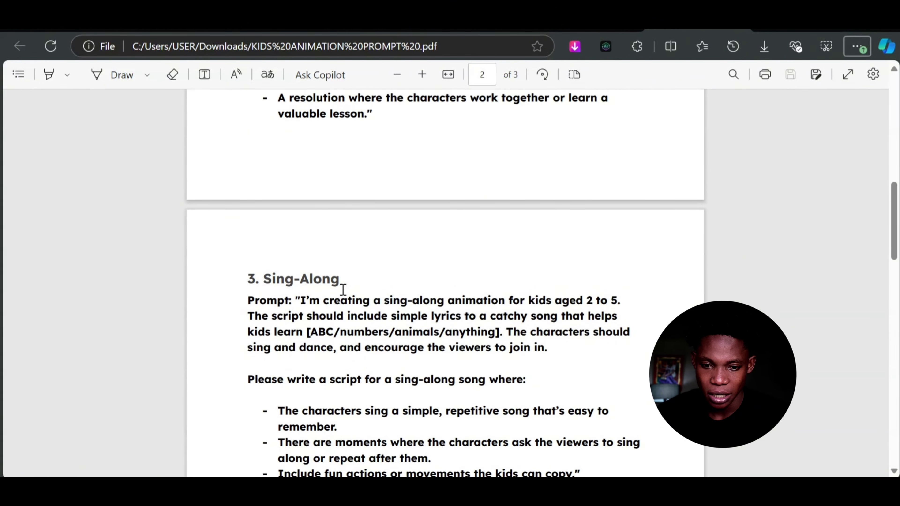
pyautogui.scroll(-8, 343, 290)
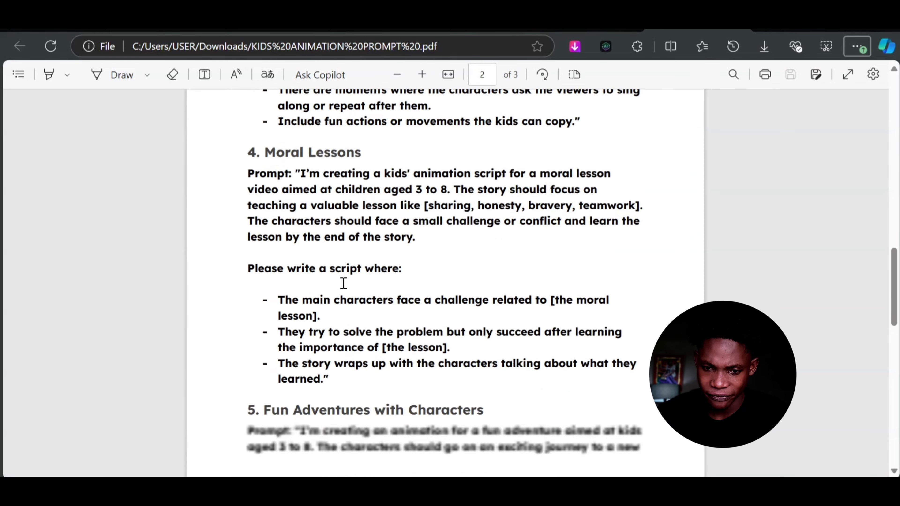
pyautogui.scroll(-6, 344, 282)
pyautogui.scroll(2, 344, 294)
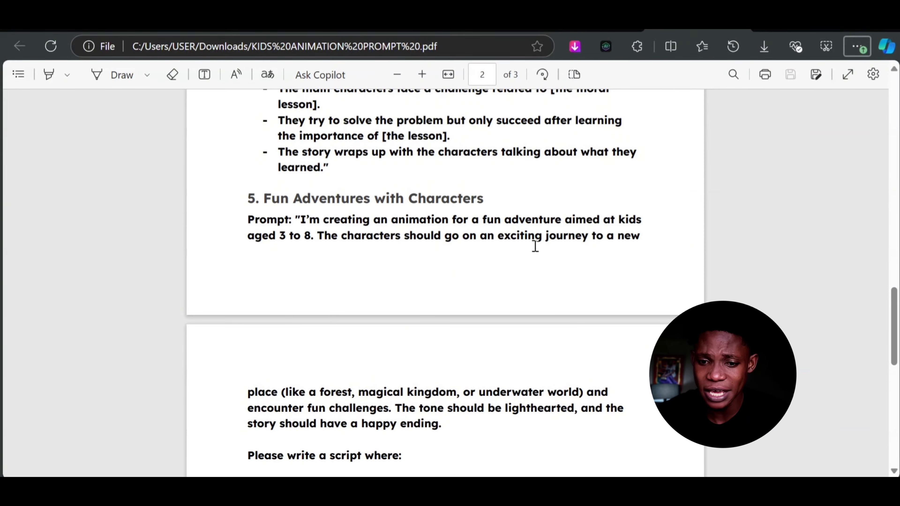
pyautogui.scroll(-8, 255, 222)
pyautogui.scroll(16, 594, 336)
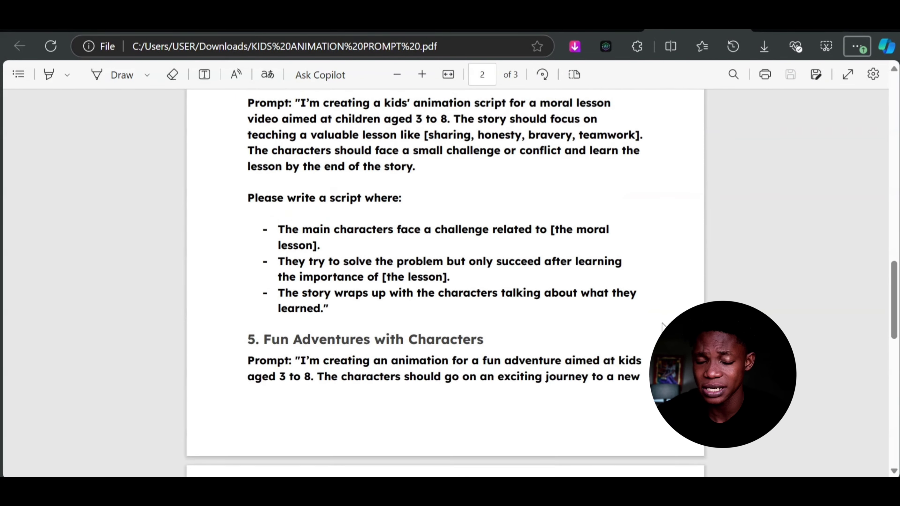
pyautogui.scroll(12, 594, 336)
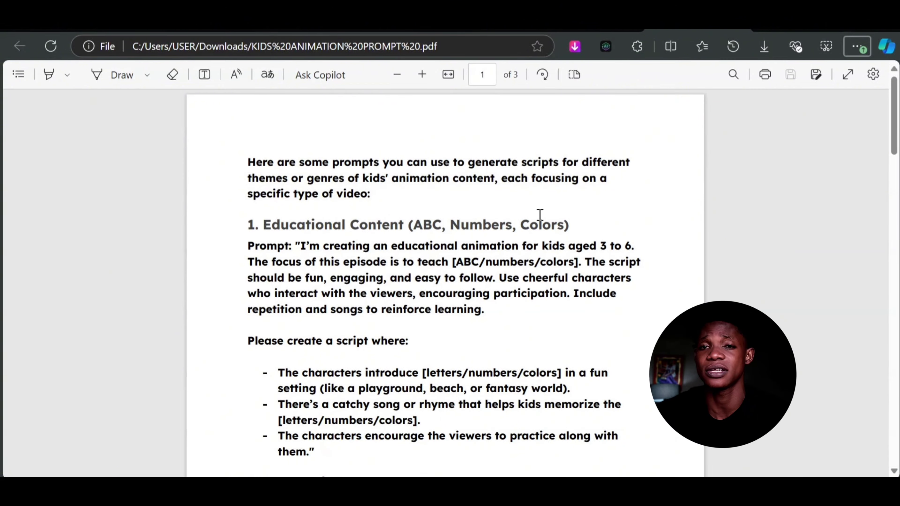
pyautogui.scroll(-20, 472, 306)
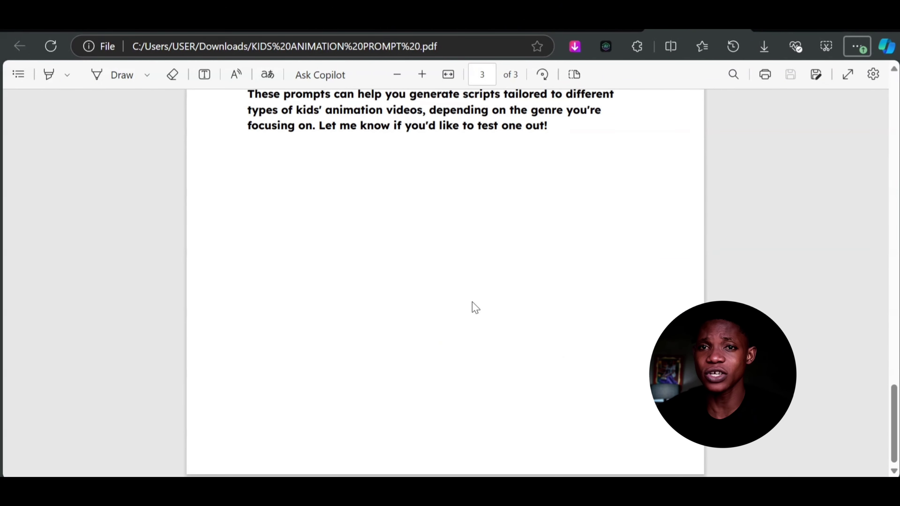
pyautogui.scroll(4, 476, 307)
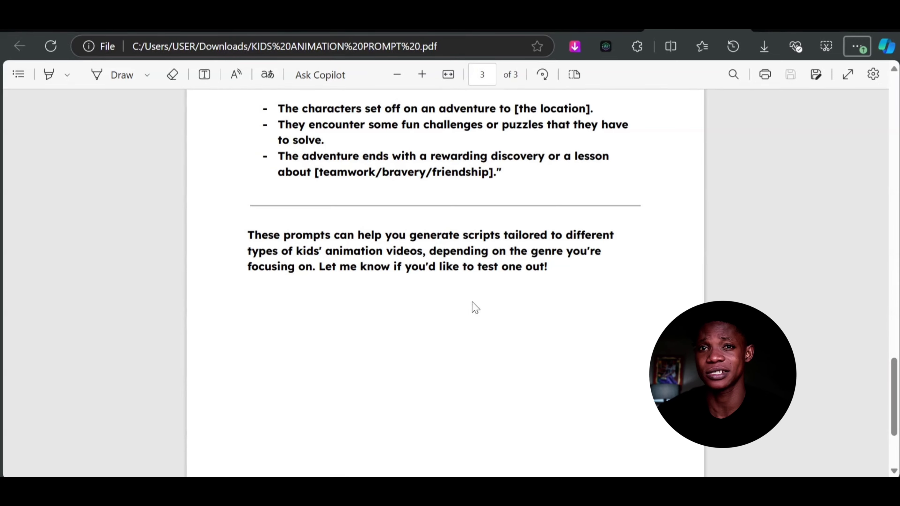
# Go back up through the PDF to the educational and storytelling prompts on its first page.
pyautogui.scroll(18, 476, 307)
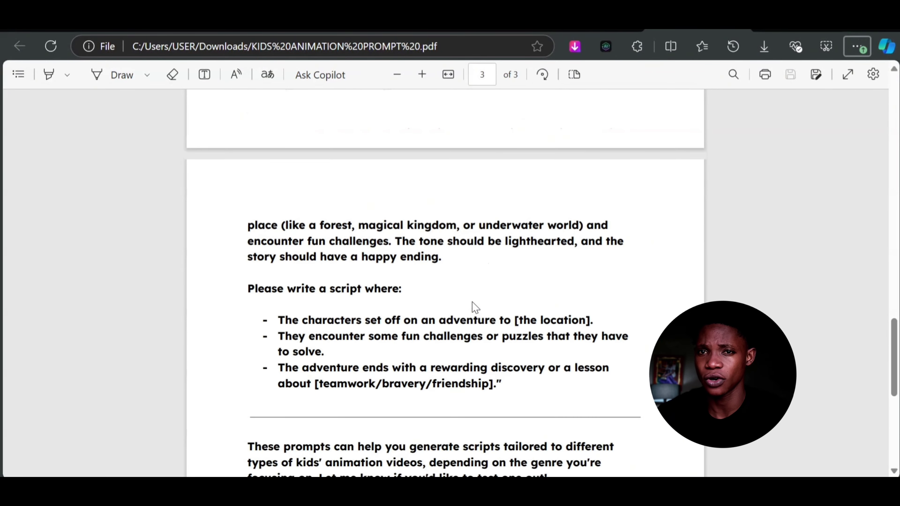
pyautogui.scroll(12, 475, 307)
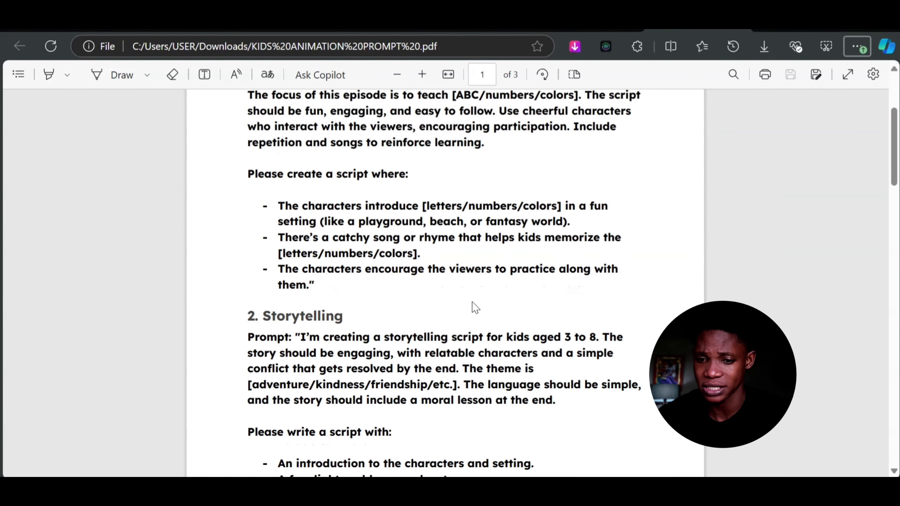
pyautogui.scroll(1, 475, 307)
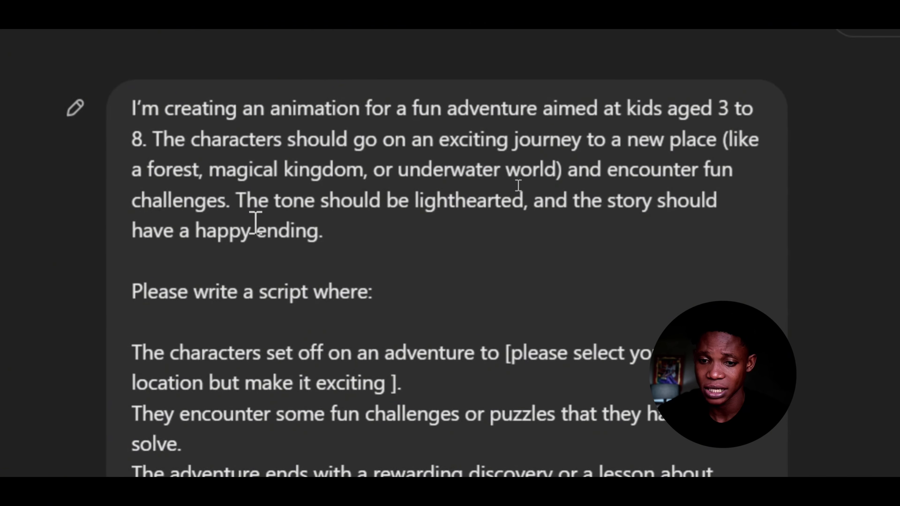
# Switch to the Adventure to Rainbow Island chat in ChatGPT and review the adventure prompt, the story title and the three characters.
pyautogui.scroll(-3, 467, 236)
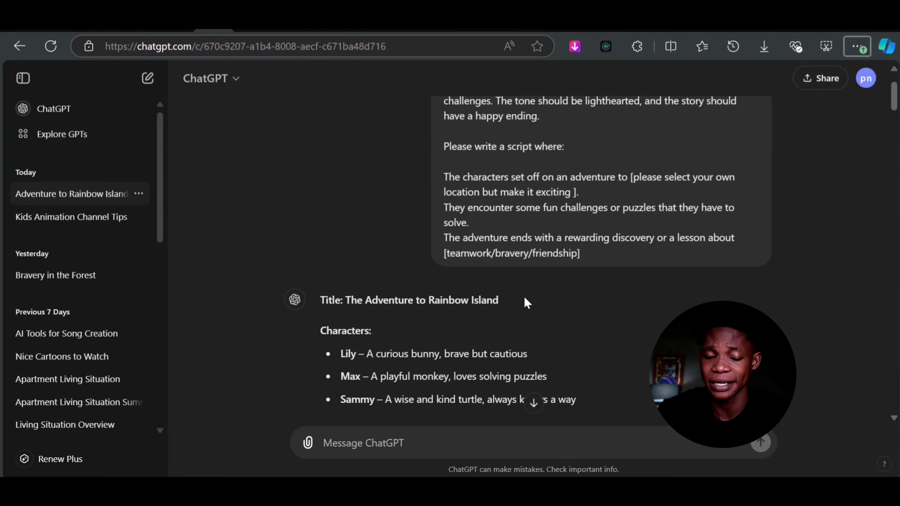
pyautogui.scroll(-2, 523, 301)
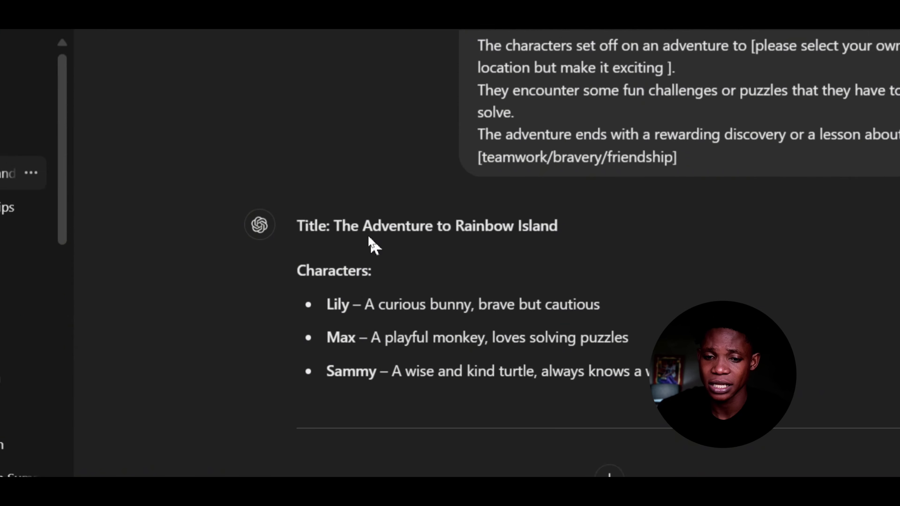
pyautogui.moveTo(333, 227); pyautogui.dragTo(640, 230)
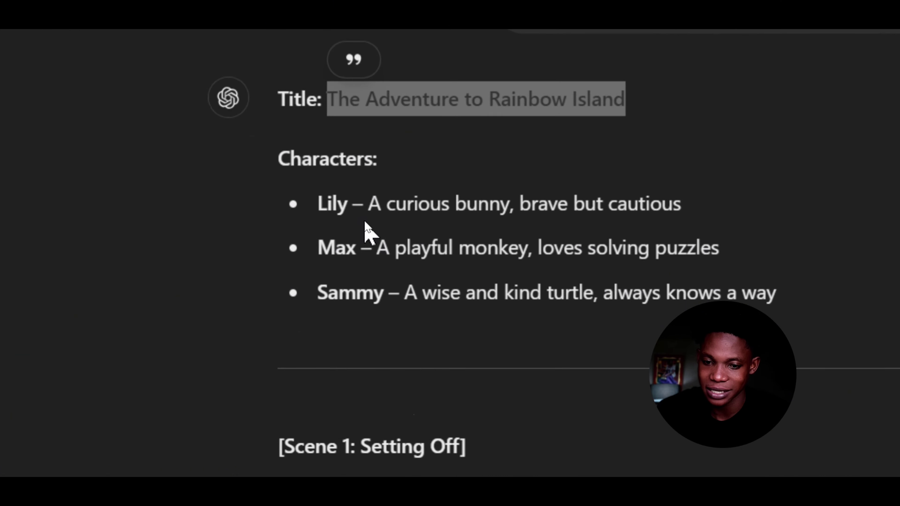
pyautogui.doubleClick(353, 213)
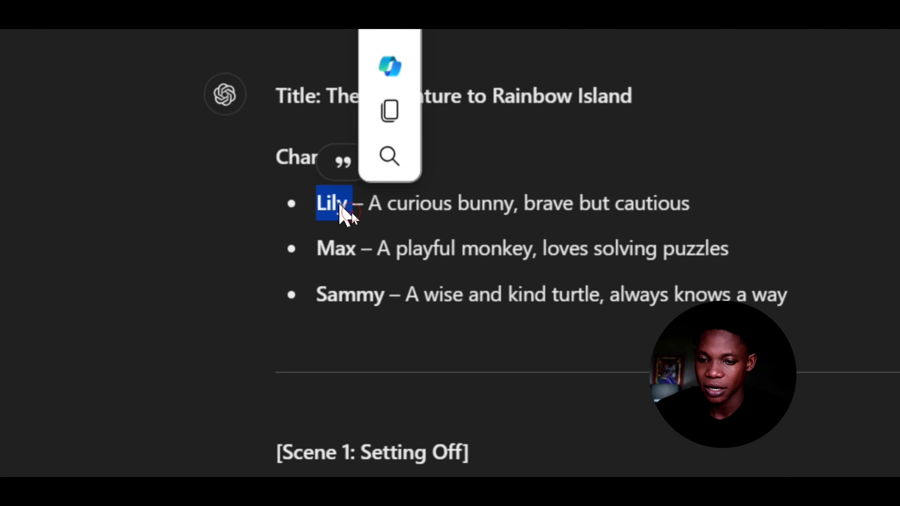
pyautogui.doubleClick(355, 244)
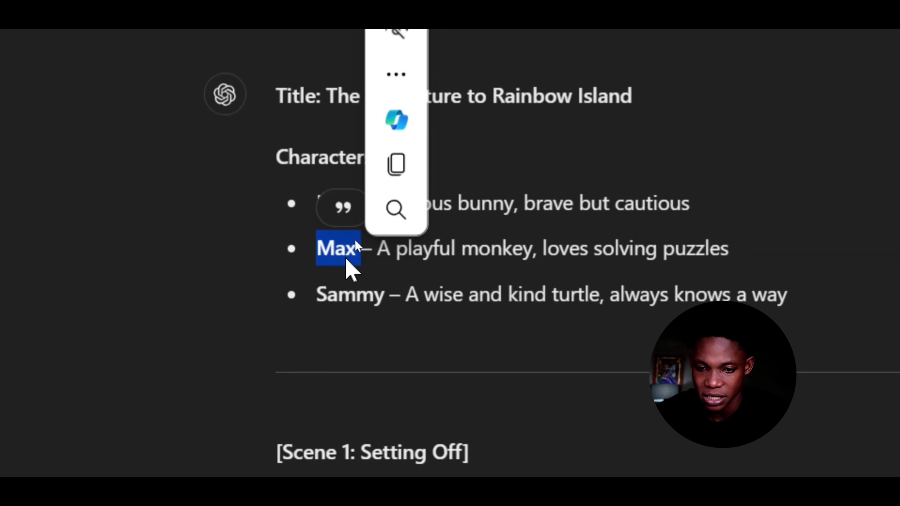
pyautogui.click(359, 250)
pyautogui.doubleClick(357, 294)
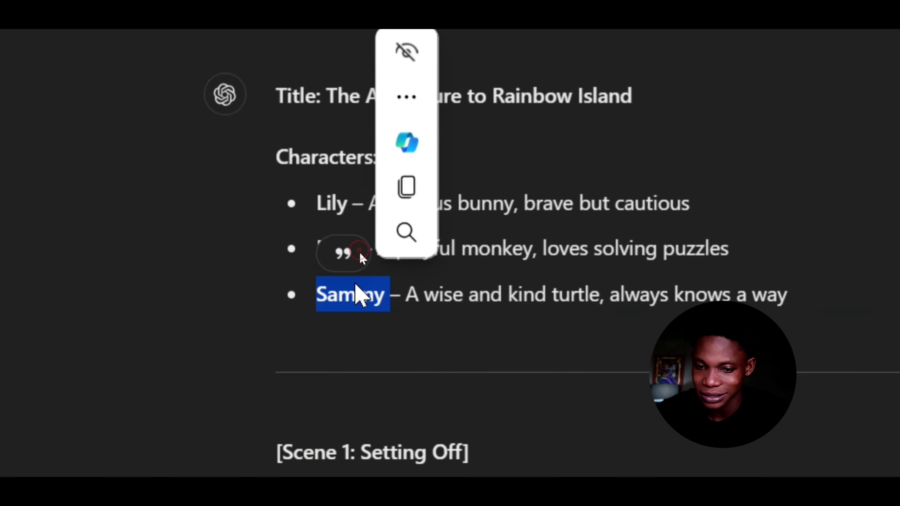
pyautogui.click(477, 296)
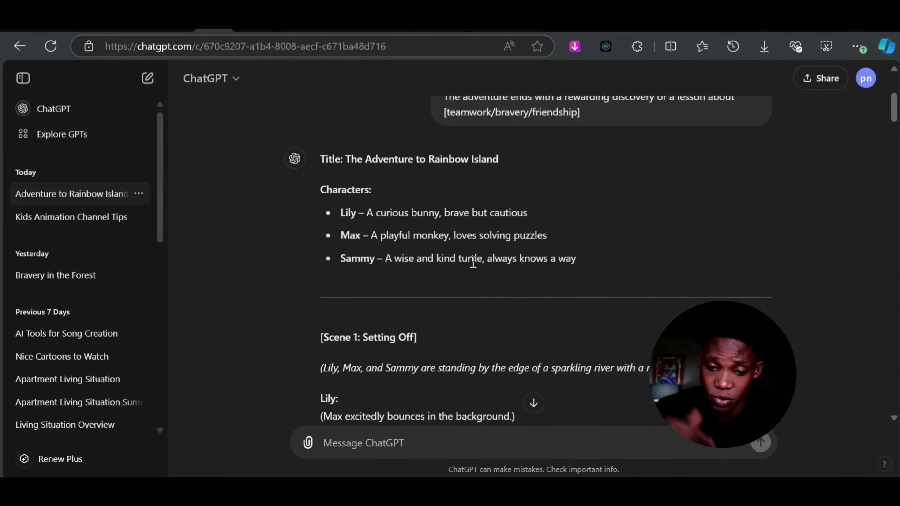
# Highlight the opening stage direction of Scene 1: Setting Off while reading it, and clear the highlight.
pyautogui.scroll(-2, 438, 356)
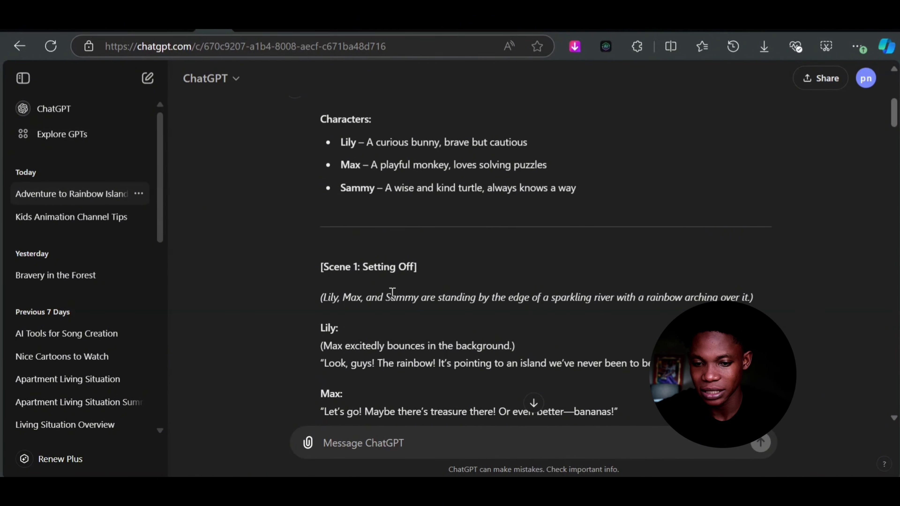
pyautogui.moveTo(319, 297); pyautogui.dragTo(451, 299)
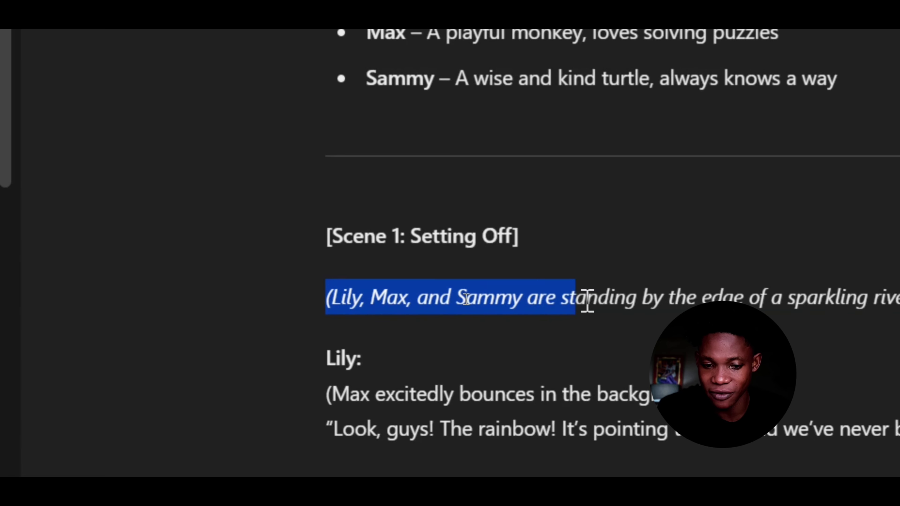
pyautogui.moveTo(587, 300); pyautogui.dragTo(899, 300)
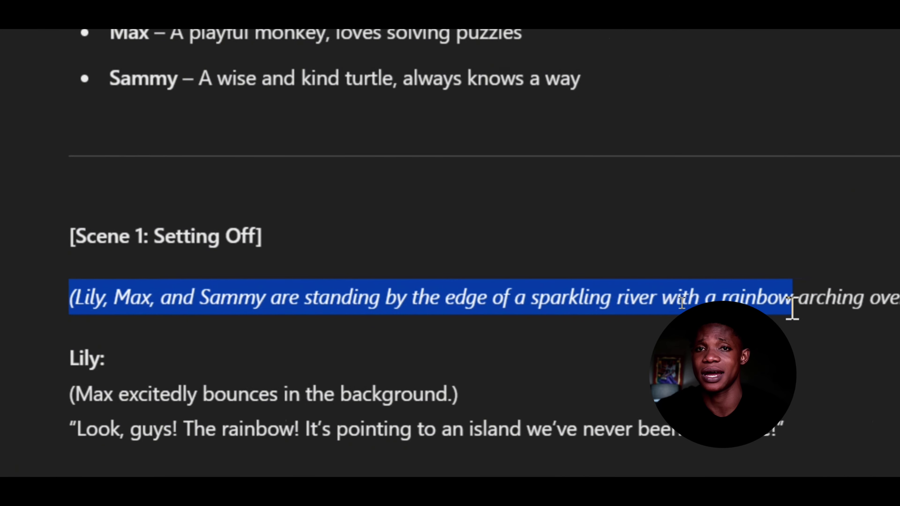
pyautogui.moveTo(792, 308); pyautogui.dragTo(71, 276)
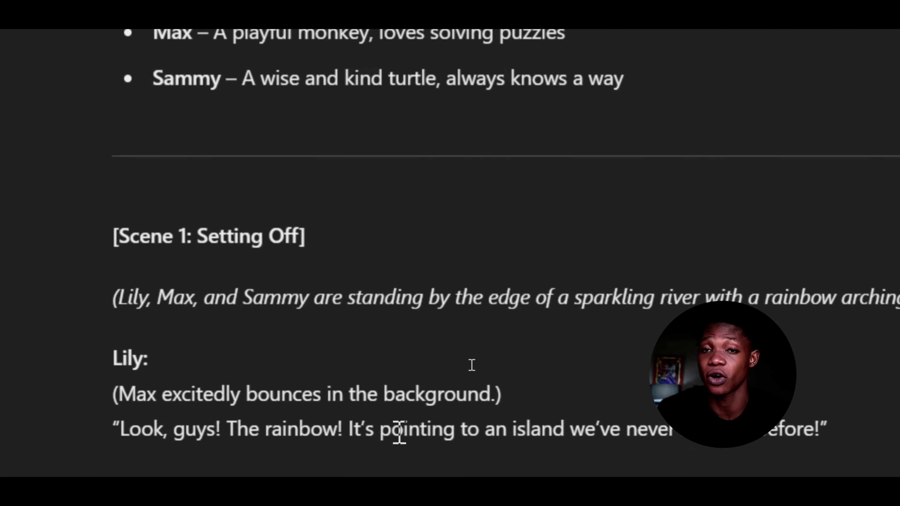
# Read the script's dialogue and scenes from Scene 1 down to the follow-up question about CreateStudio.
pyautogui.scroll(-1, 194, 452)
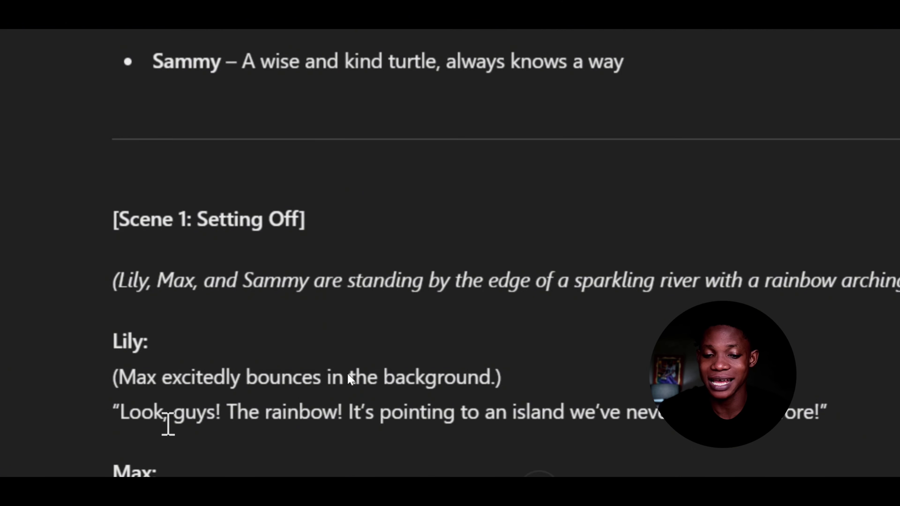
pyautogui.scroll(-15, 168, 424)
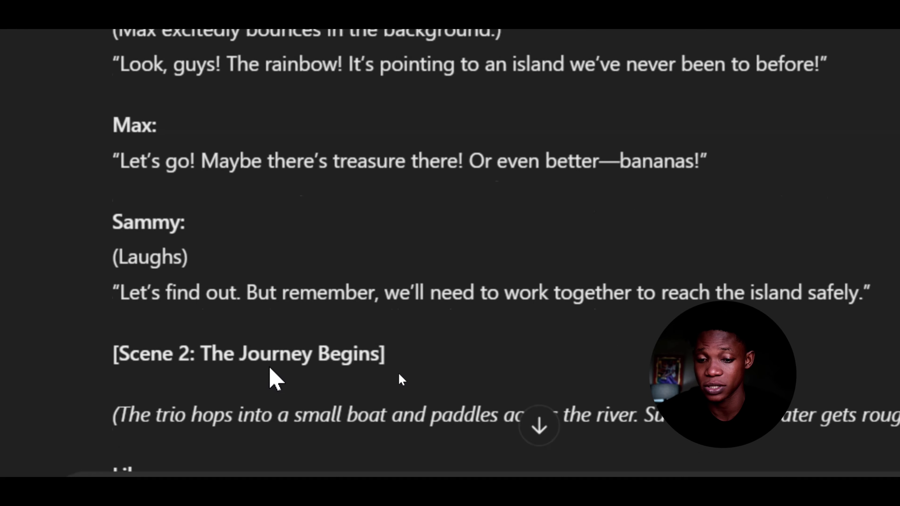
pyautogui.scroll(-10, 399, 374)
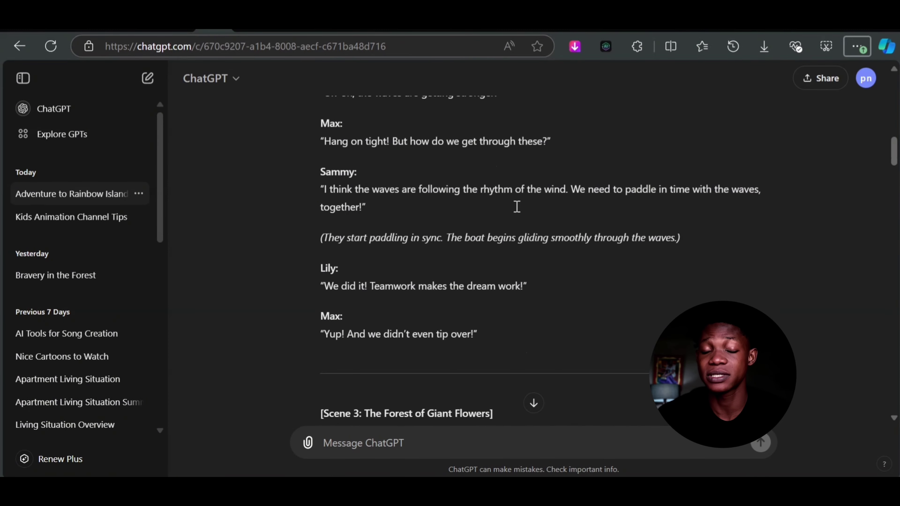
pyautogui.scroll(-20, 573, 251)
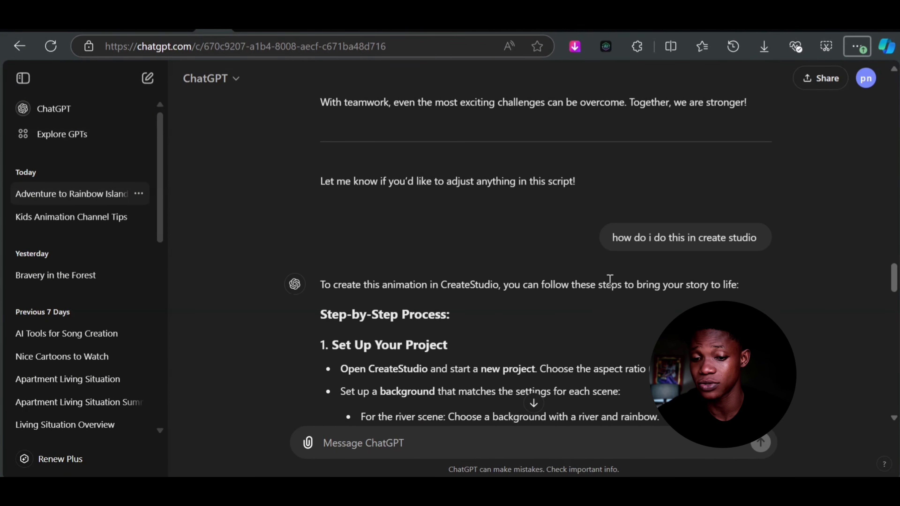
# Review ChatGPT's step-by-step process for making the story in CreateStudio, from project setup to the final touches.
pyautogui.scroll(2, 610, 280)
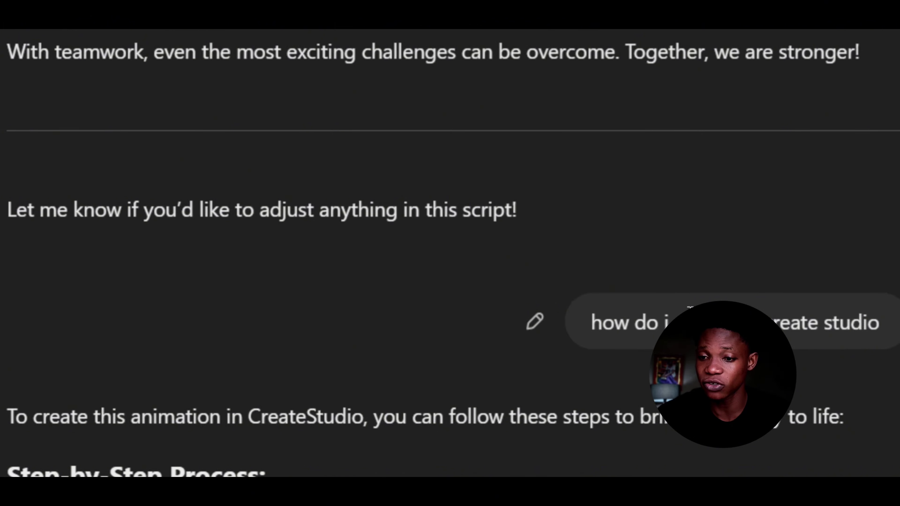
pyautogui.scroll(-3, 340, 319)
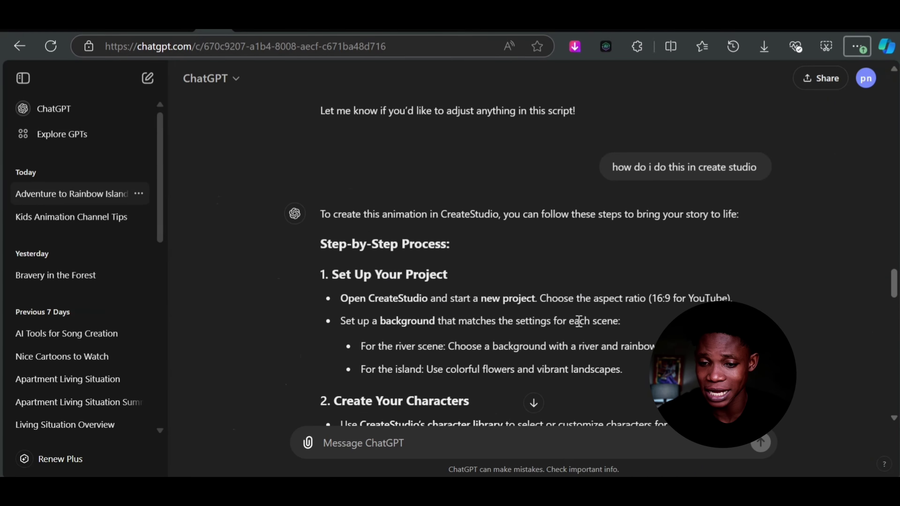
pyautogui.scroll(-15, 553, 355)
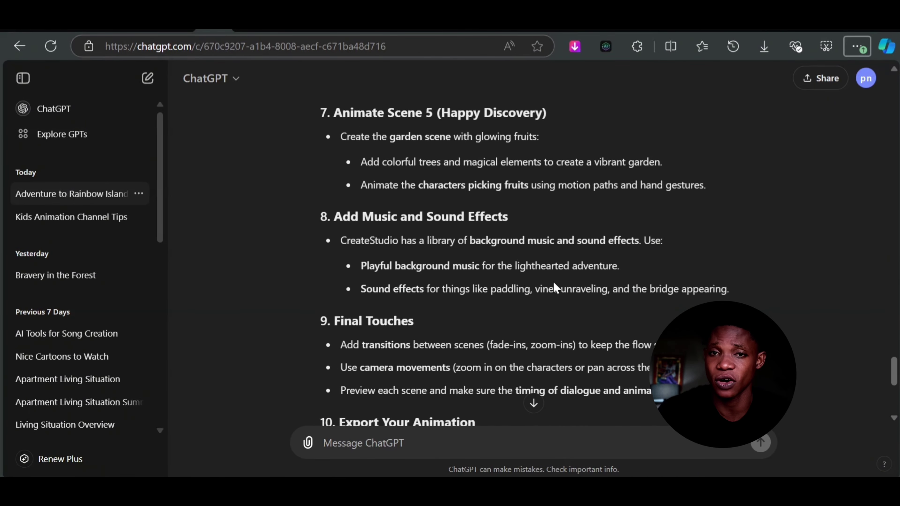
pyautogui.scroll(10, 556, 287)
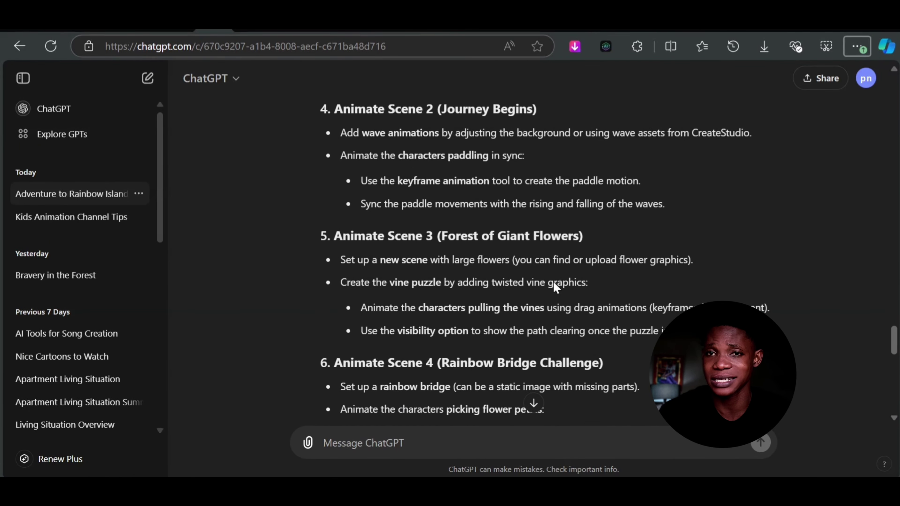
pyautogui.scroll(5, 556, 287)
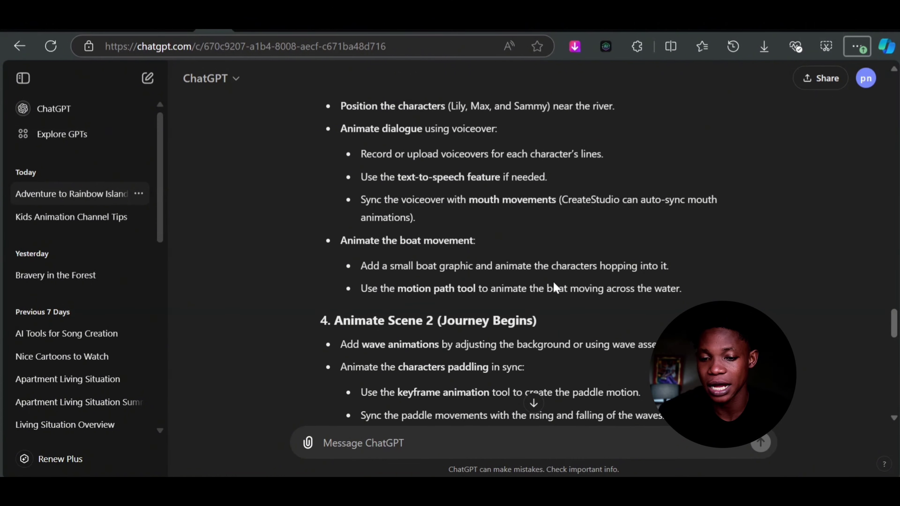
pyautogui.scroll(2, 555, 287)
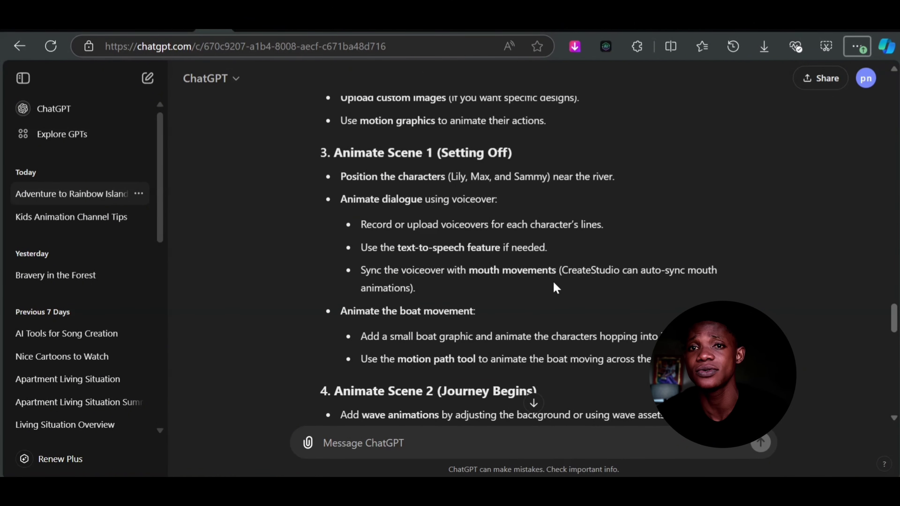
pyautogui.scroll(2, 556, 287)
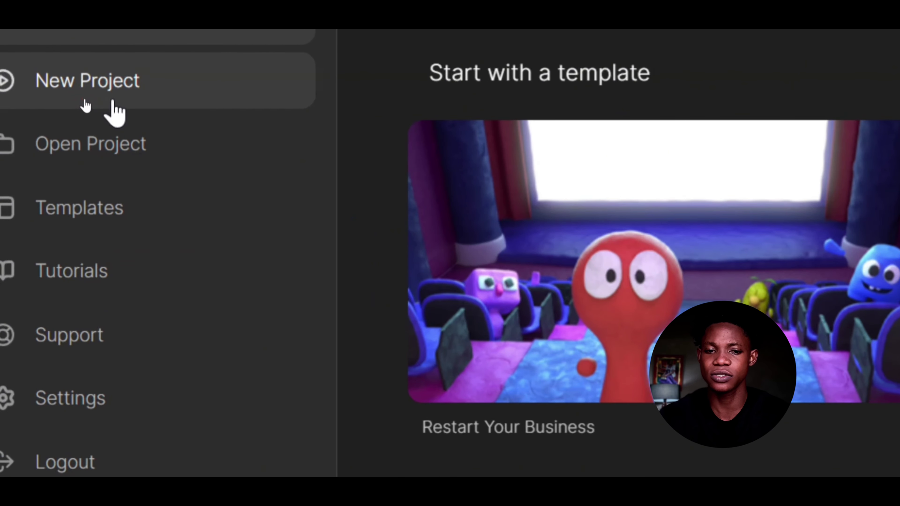
# Switch to CreateStudio, start a new project and view its Media, Studio and Scenes libraries in turn.
pyautogui.click(86, 103)
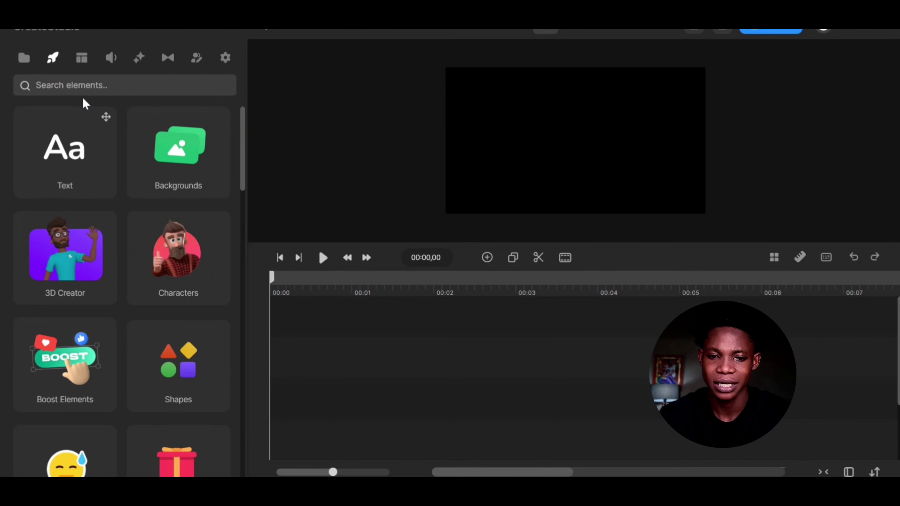
pyautogui.click(29, 64)
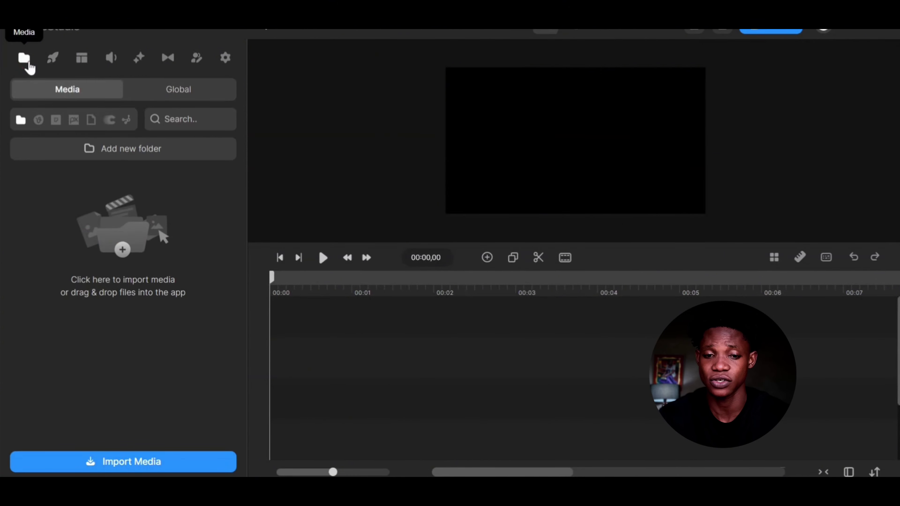
pyautogui.click(43, 59)
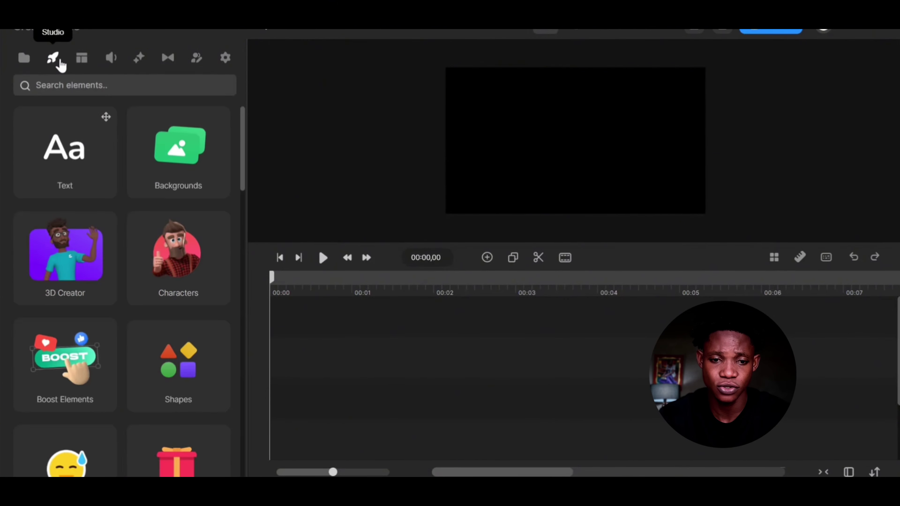
pyautogui.click(83, 59)
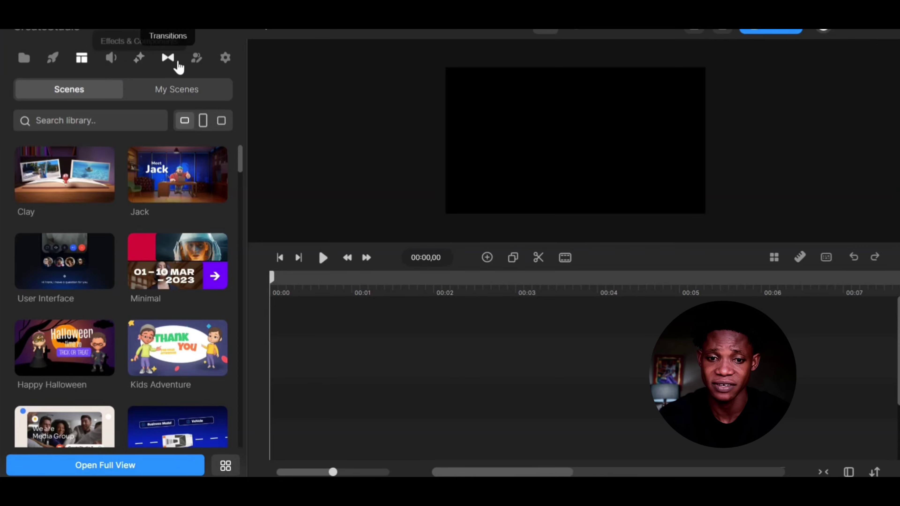
# Browse the scene categories down to Scroll Stoppers and look through the scenes in that category.
pyautogui.scroll(-5, 93, 287)
pyautogui.scroll(-3, 191, 232)
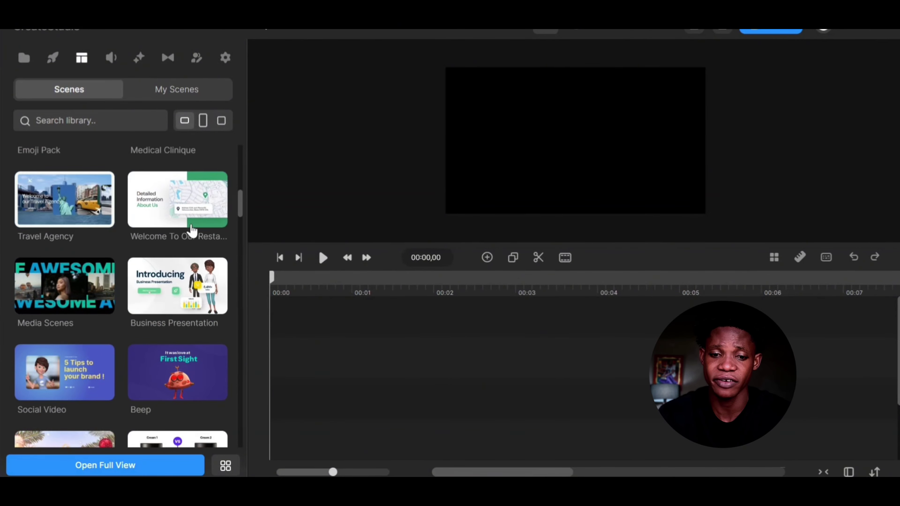
pyautogui.scroll(-4, 181, 271)
pyautogui.scroll(-6, 172, 305)
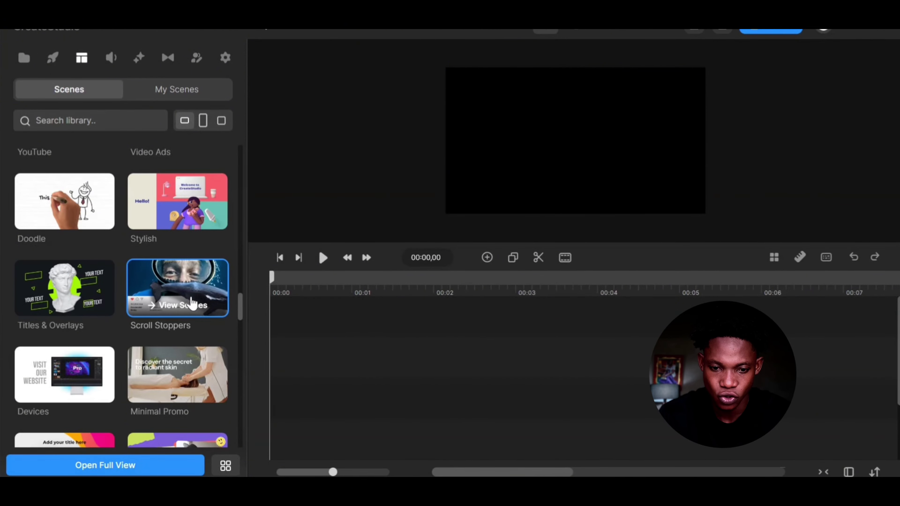
pyautogui.click(191, 303)
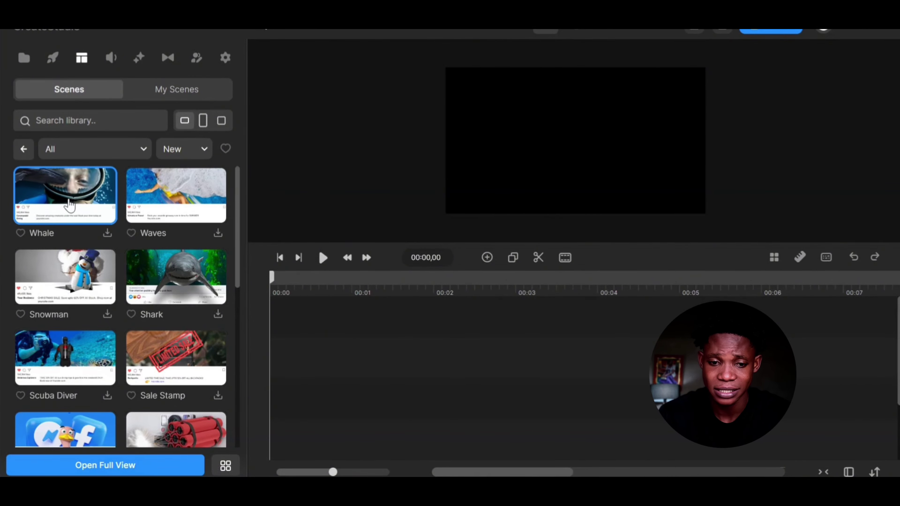
pyautogui.scroll(-10, 69, 204)
pyautogui.scroll(10, 75, 241)
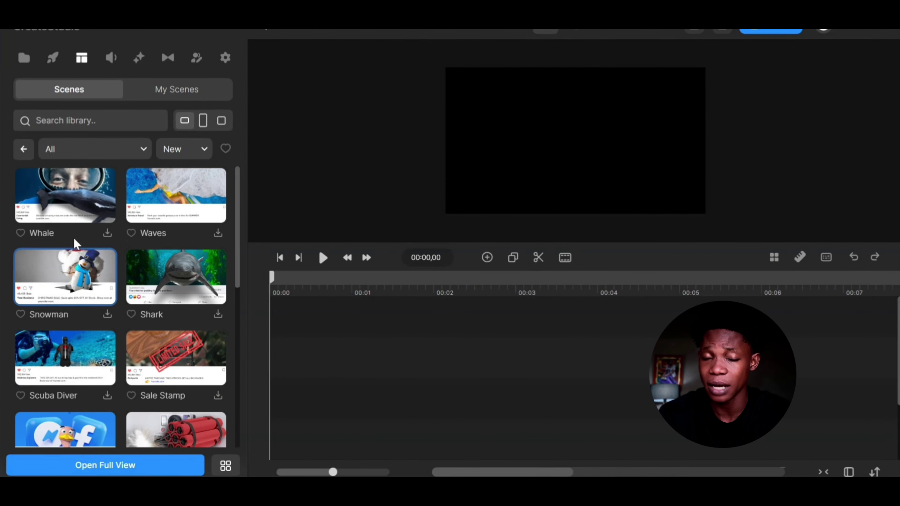
# Browse further scene categories, look through the Mobile App Promotion scenes, and return to the category overview.
pyautogui.click(37, 154)
pyautogui.scroll(-2, 213, 227)
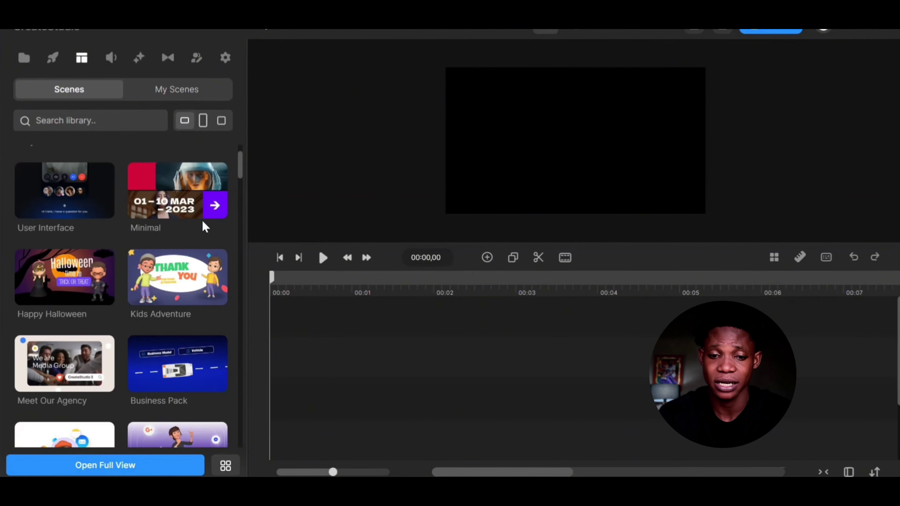
pyautogui.scroll(-3, 204, 227)
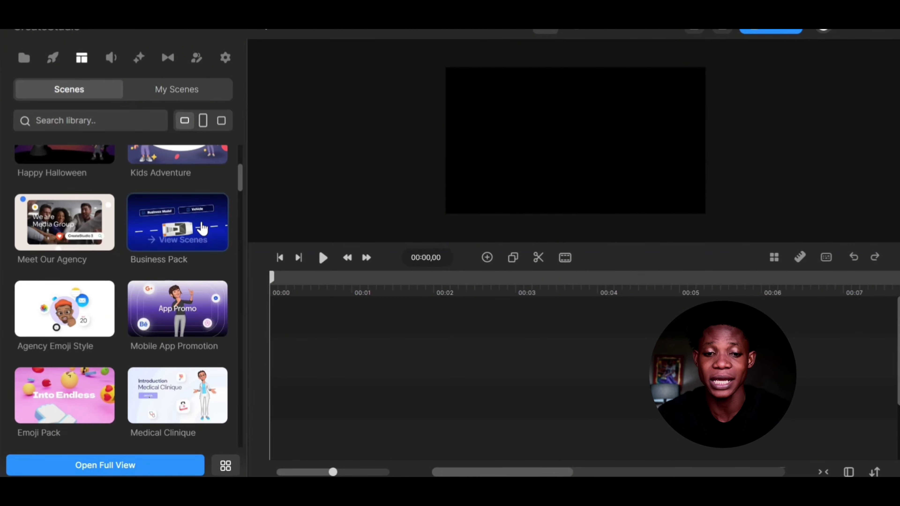
pyautogui.click(188, 323)
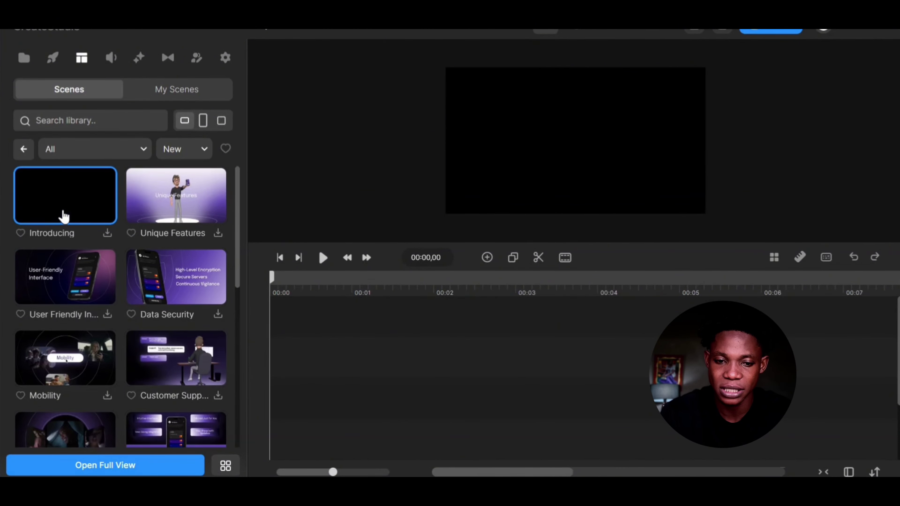
pyautogui.scroll(-6, 168, 351)
pyautogui.scroll(-2, 167, 351)
pyautogui.scroll(10, 152, 378)
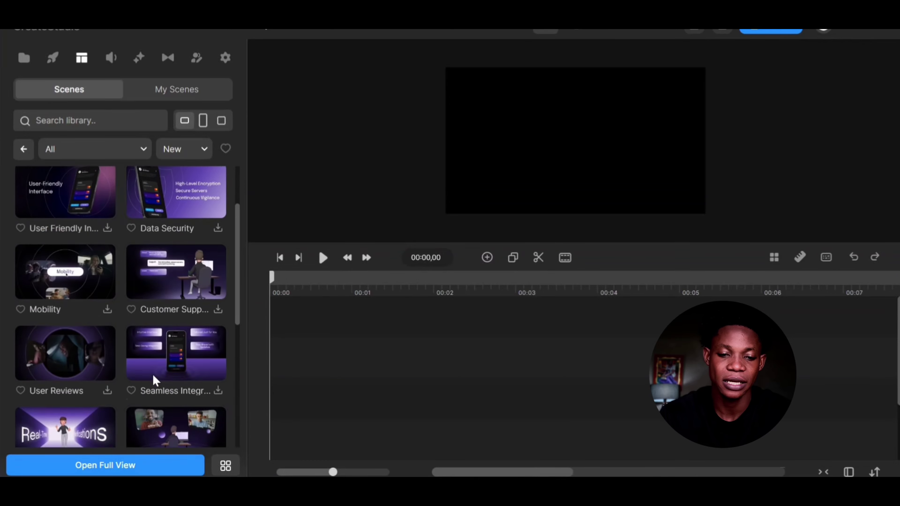
pyautogui.scroll(-2, 81, 390)
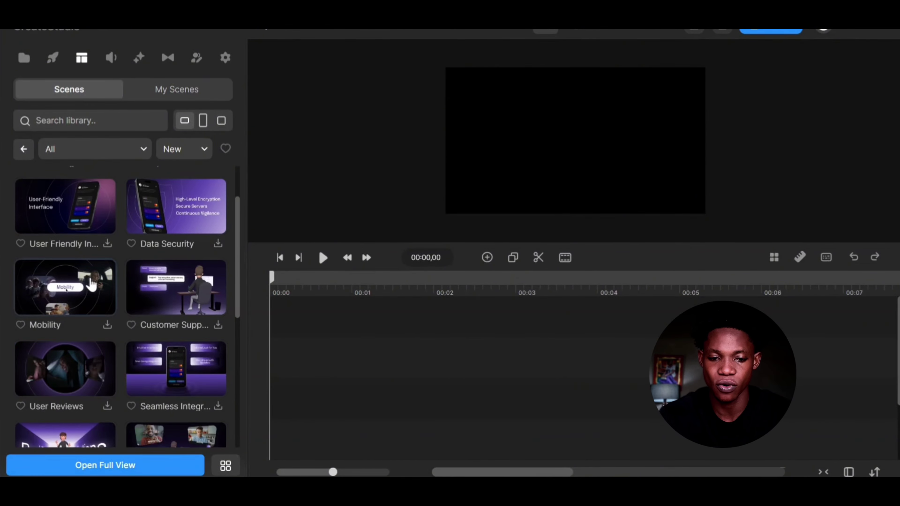
pyautogui.scroll(2, 92, 262)
pyautogui.click(23, 151)
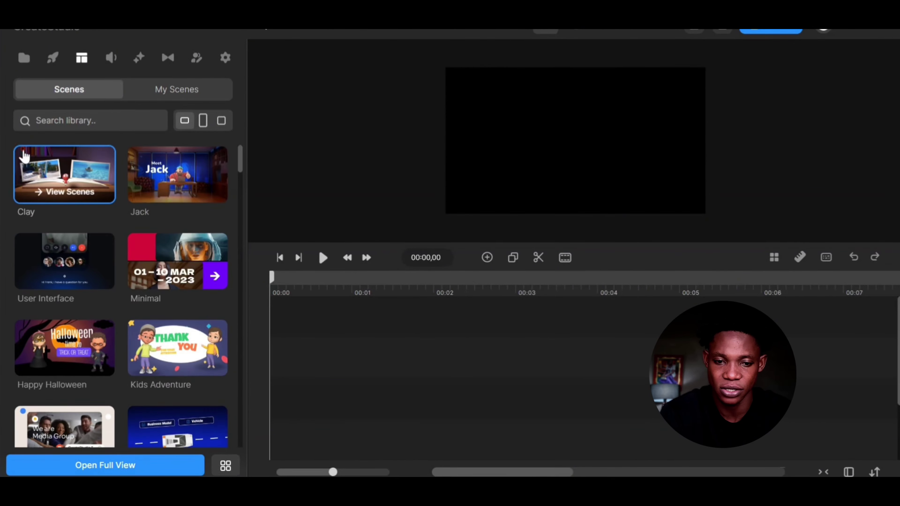
# Look through the 3D Creator characters in the Studio library and download the Tom character.
pyautogui.click(52, 61)
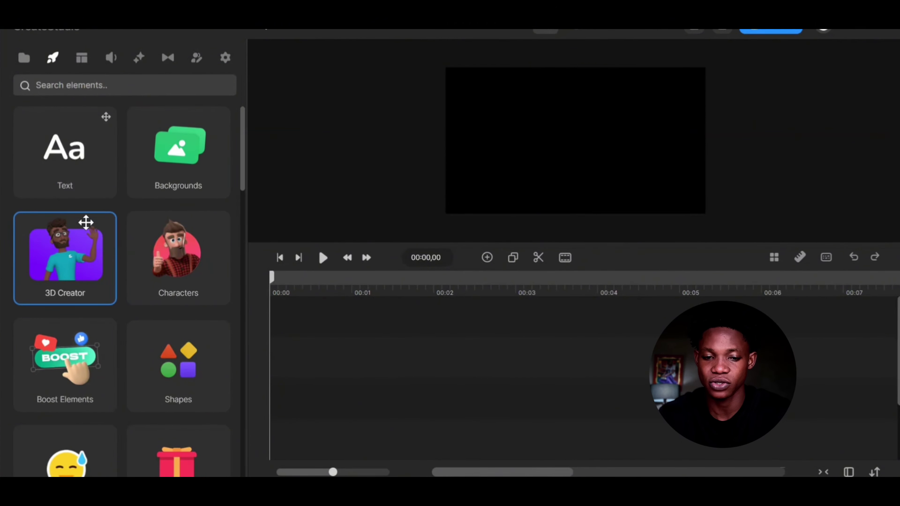
pyautogui.click(71, 257)
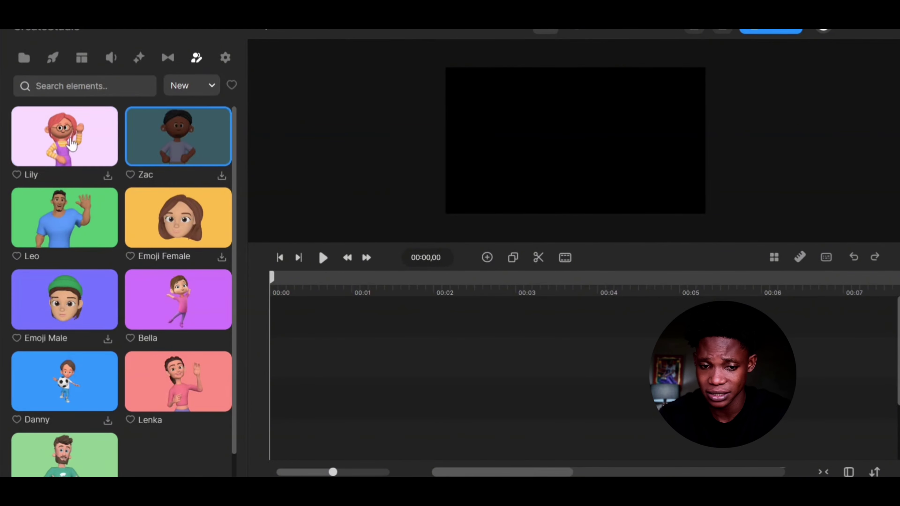
pyautogui.scroll(-1, 175, 253)
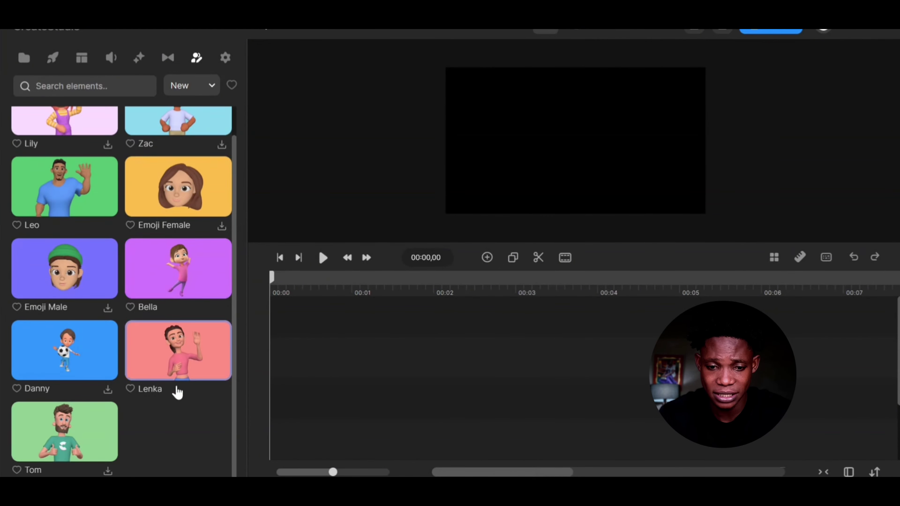
pyautogui.scroll(1, 46, 425)
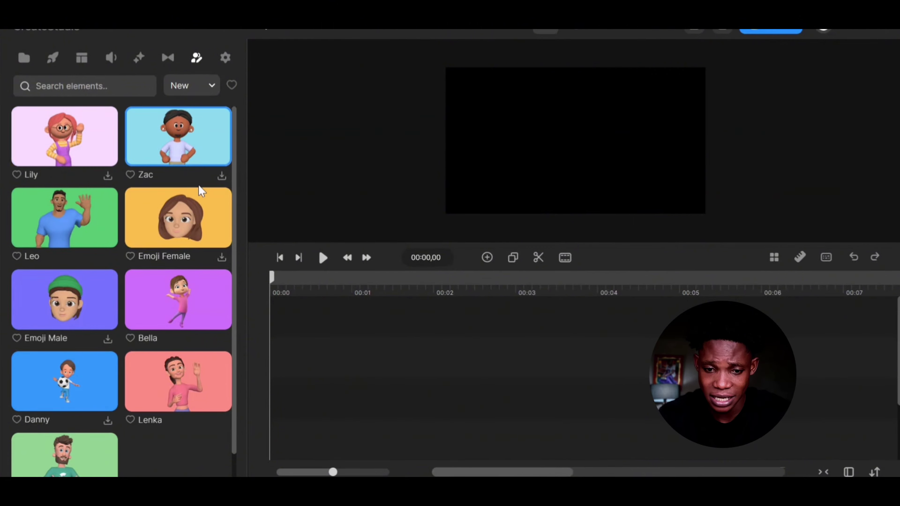
pyautogui.scroll(-1, 139, 346)
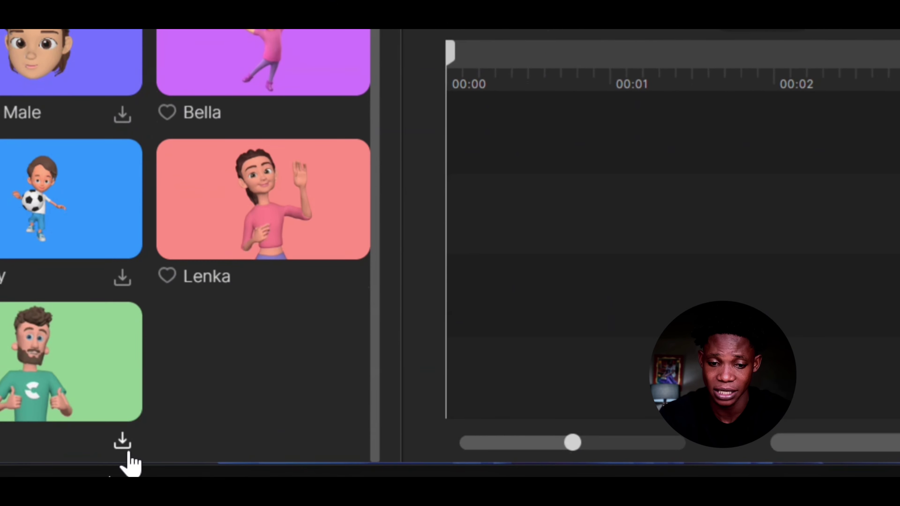
pyautogui.click(108, 472)
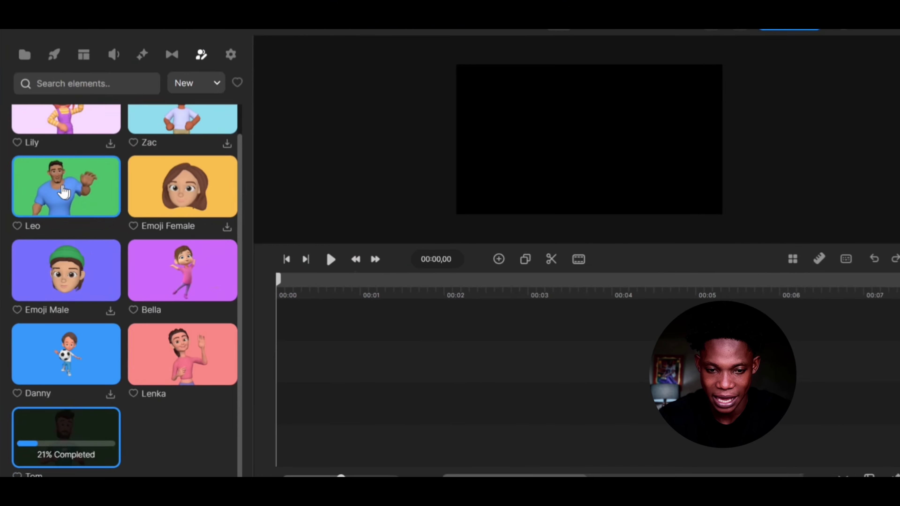
# Add the 3D characters Leo and Tom to the timeline and place them side by side on the canvas, Leo left of Tom.
pyautogui.moveTo(20, 186); pyautogui.dragTo(304, 343)
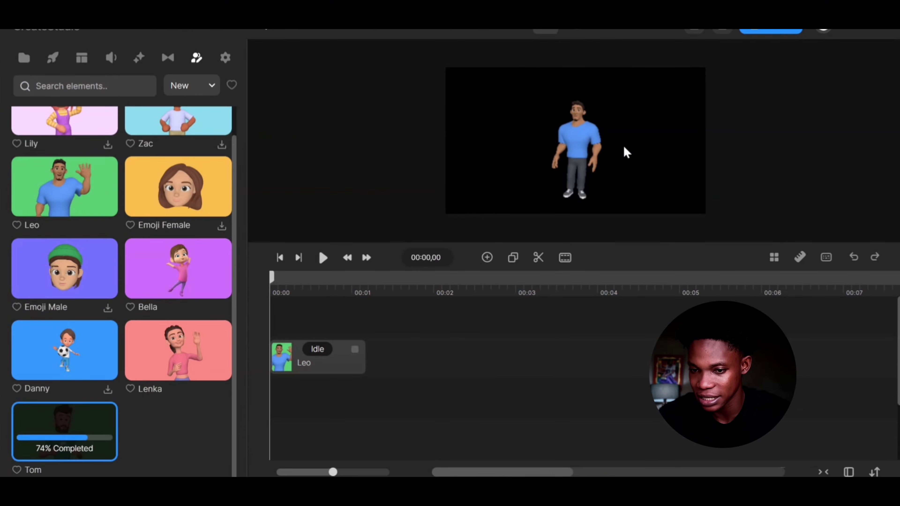
pyautogui.click(326, 364)
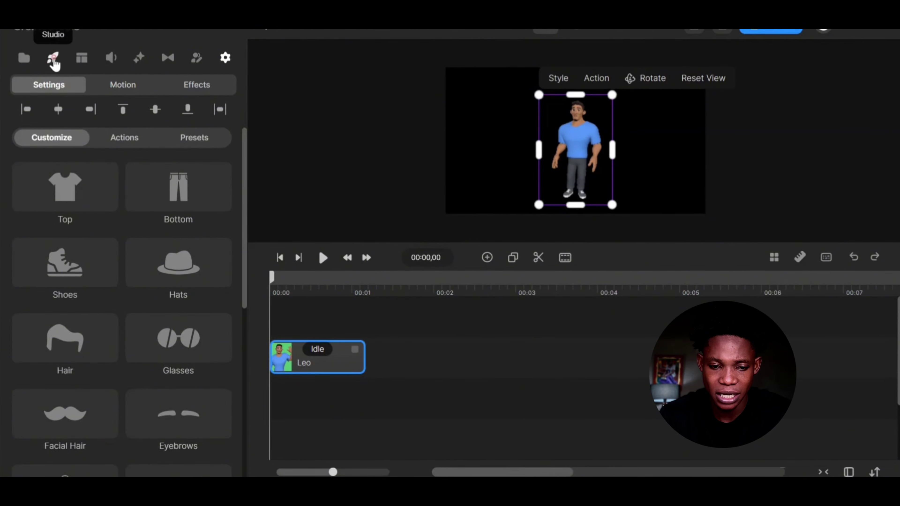
pyautogui.click(54, 59)
pyautogui.click(88, 247)
pyautogui.scroll(-1, 67, 372)
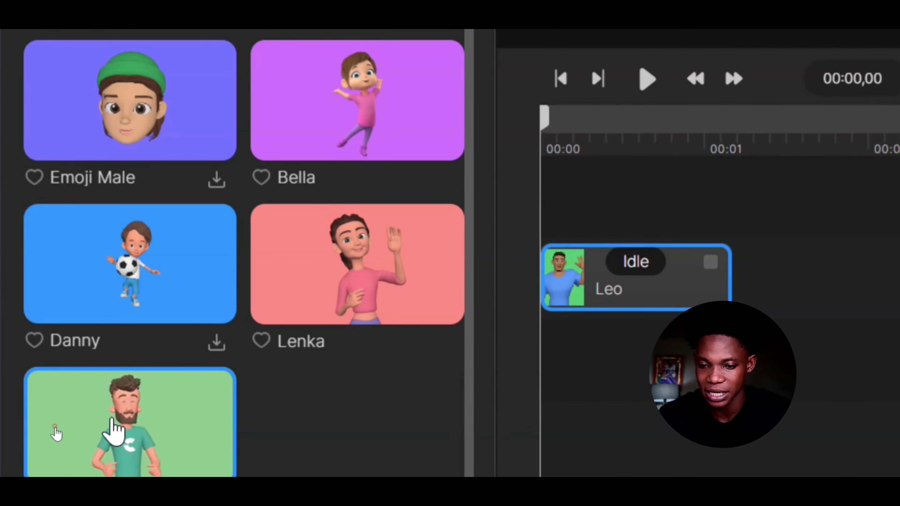
pyautogui.moveTo(113, 420); pyautogui.dragTo(613, 381)
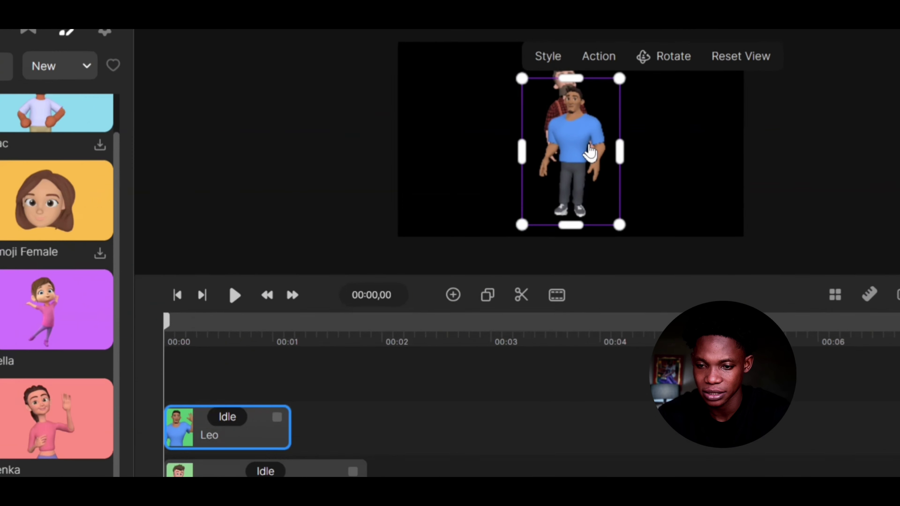
pyautogui.moveTo(589, 151); pyautogui.dragTo(513, 124)
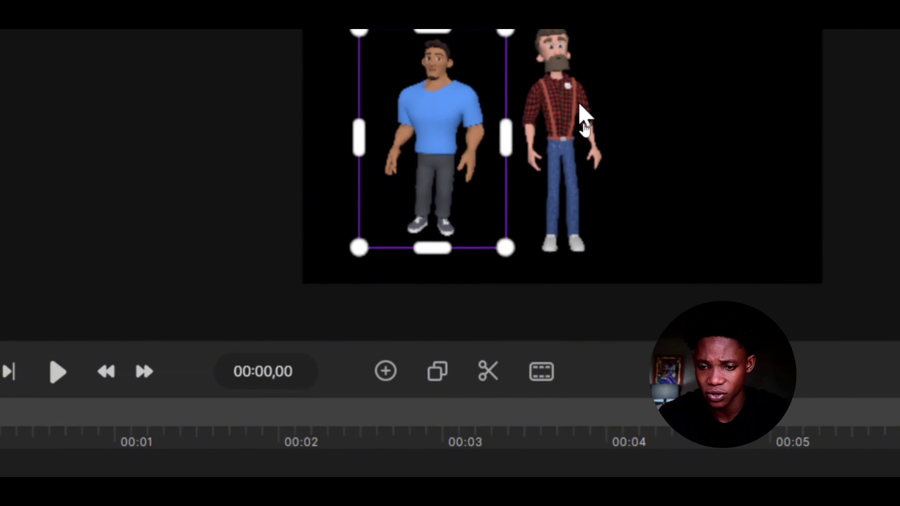
pyautogui.moveTo(581, 107); pyautogui.dragTo(658, 95)
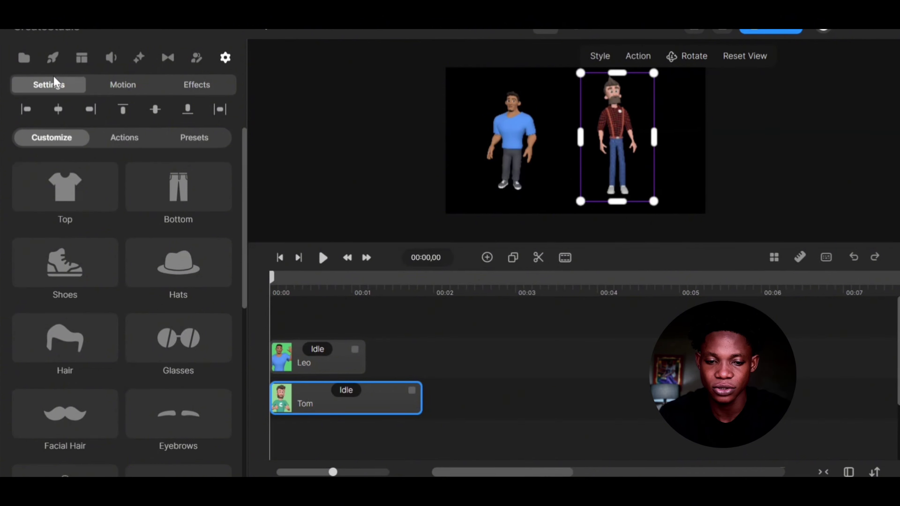
# Search the Studio's Characters collection for "dog" and download the plain brown Dog character on a white background.
pyautogui.click(54, 57)
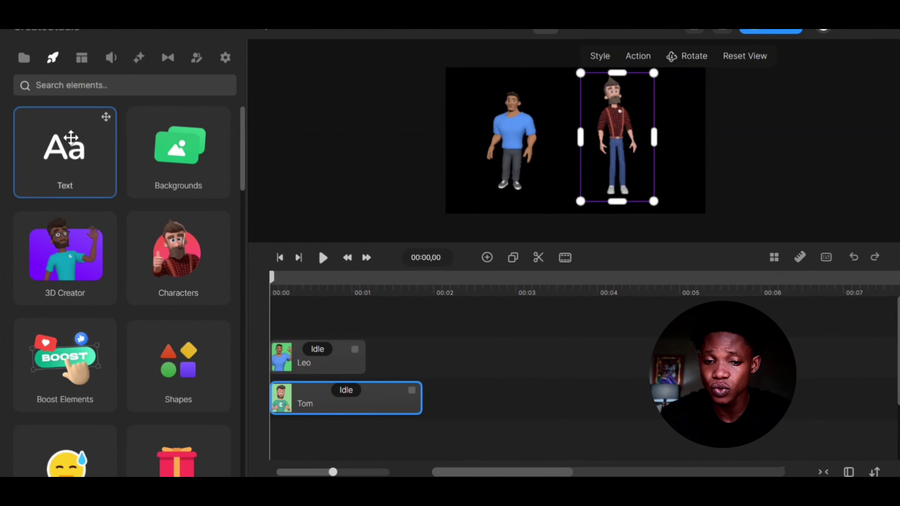
pyautogui.click(212, 255)
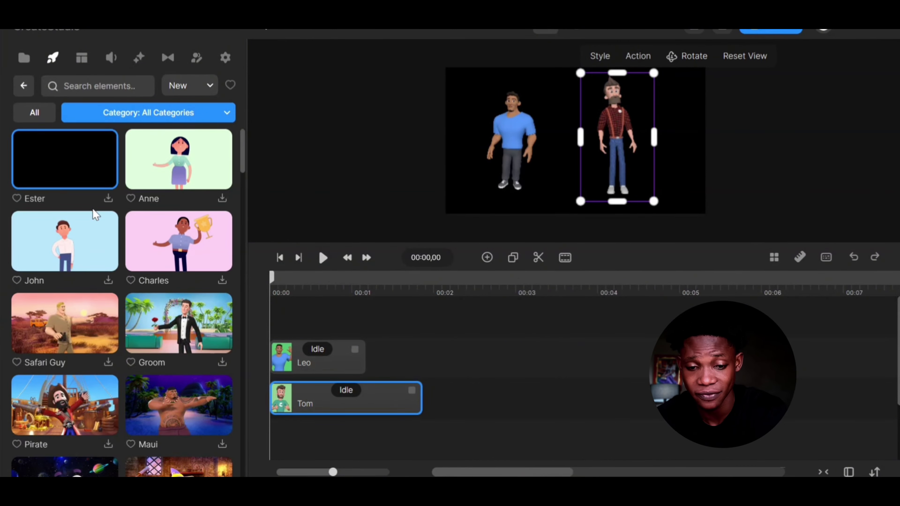
pyautogui.scroll(-10, 95, 215)
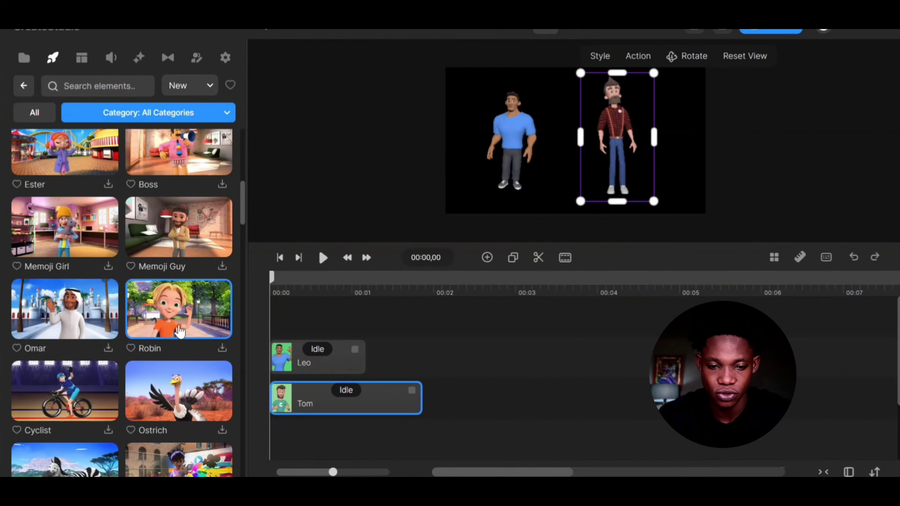
pyautogui.click(105, 88)
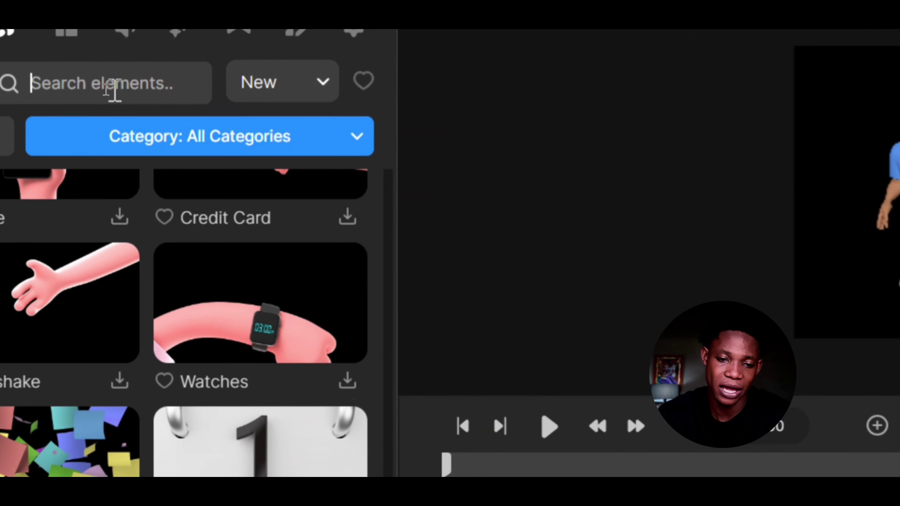
pyautogui.write('dd')
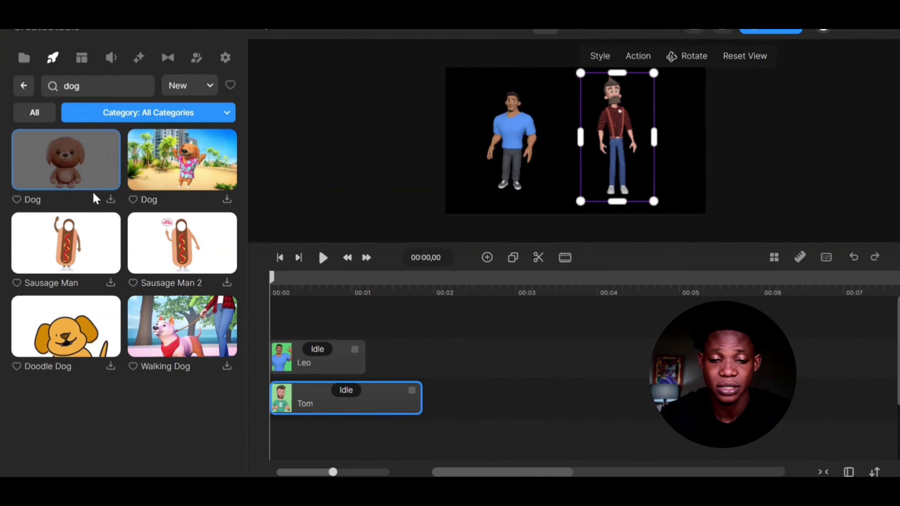
pyautogui.click(110, 199)
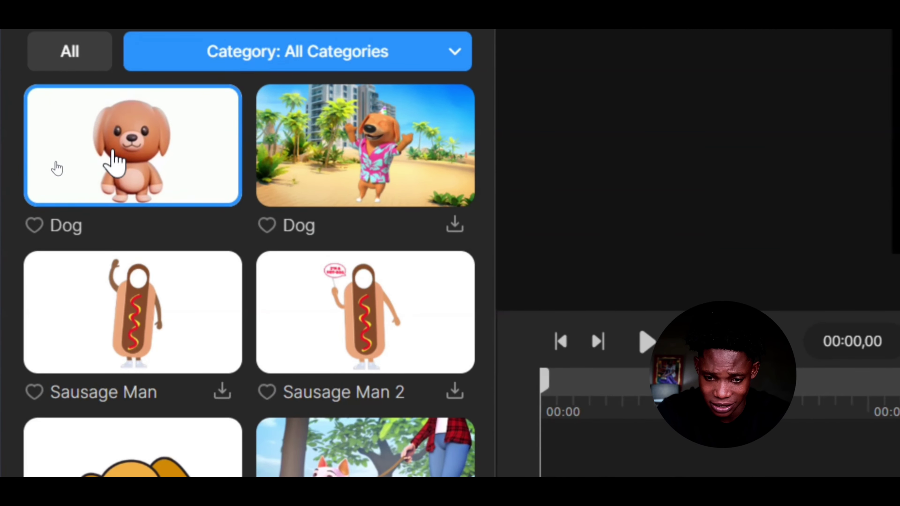
# Add the downloaded Dog to the timeline below Tom and preview the animation of the characters.
pyautogui.moveTo(26, 172); pyautogui.dragTo(312, 458)
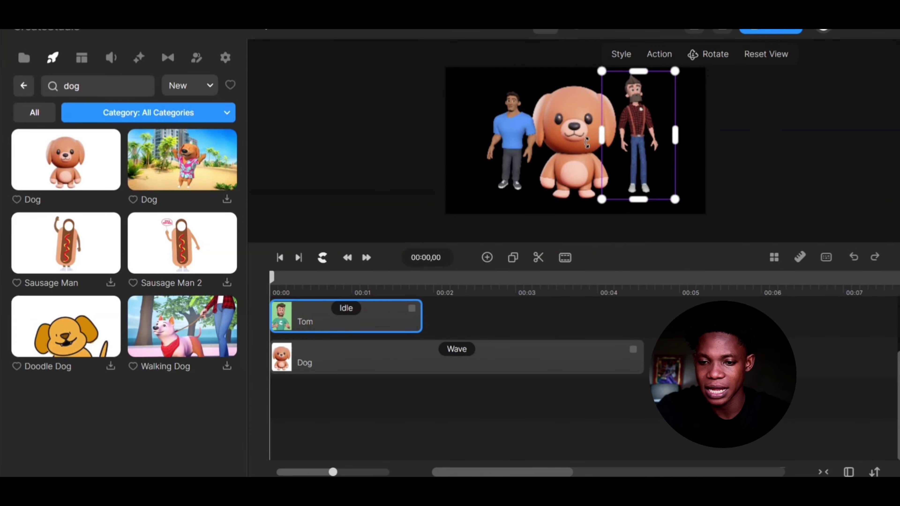
pyautogui.click(321, 258)
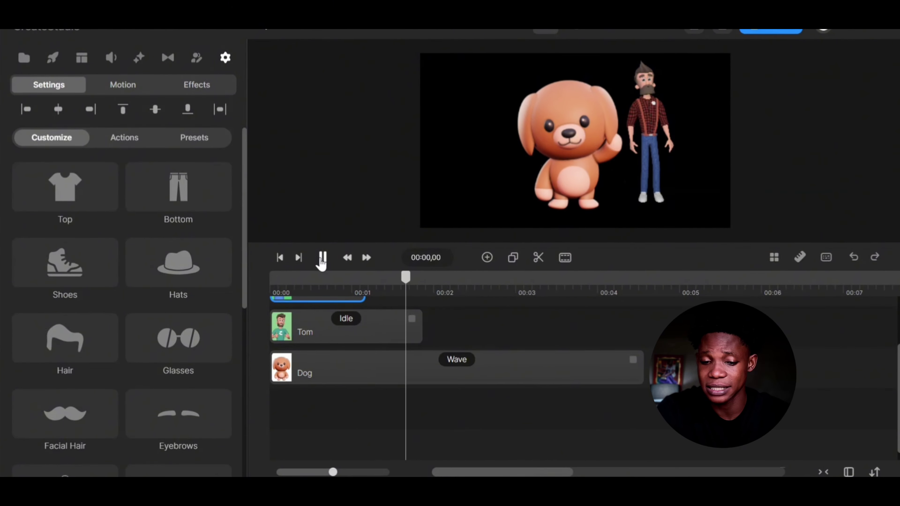
pyautogui.click(321, 259)
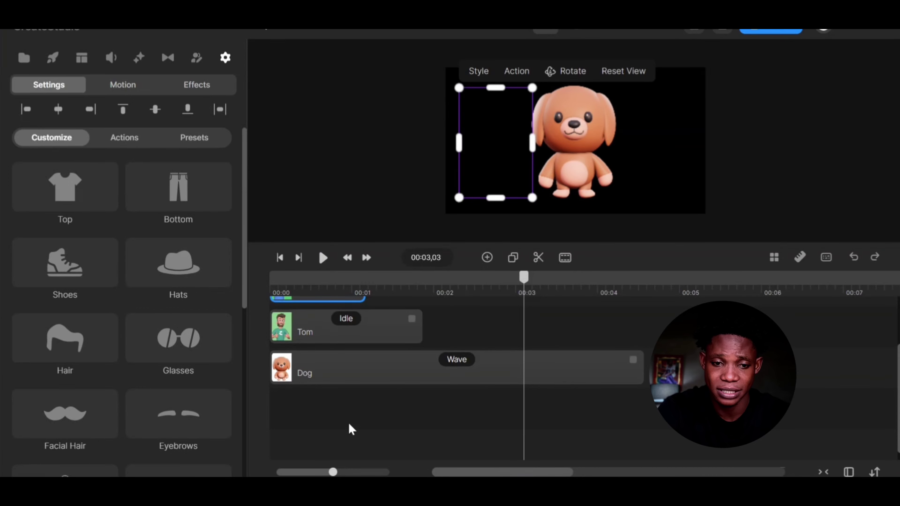
# Browse the Studio element categories, look through the Doodle elements and characters, and return to the category overview.
pyautogui.click(52, 58)
pyautogui.click(28, 85)
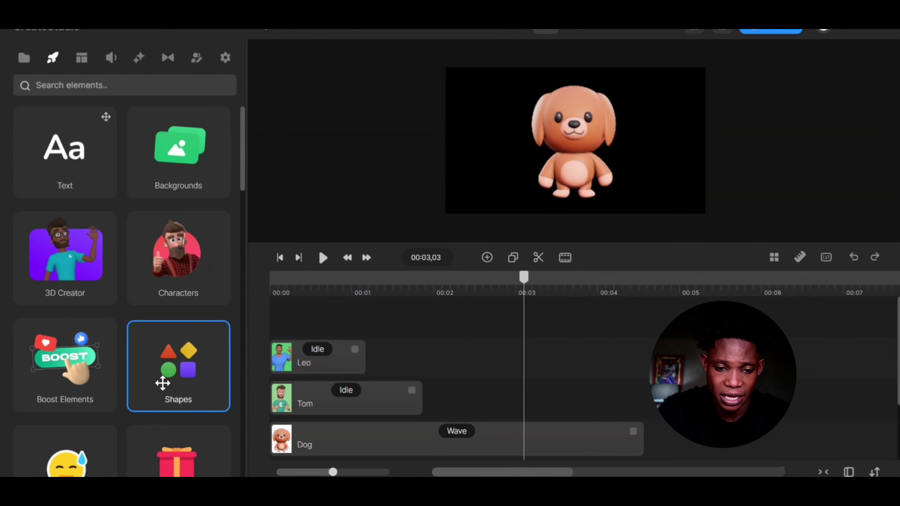
pyautogui.scroll(-5, 163, 383)
pyautogui.scroll(5, 164, 386)
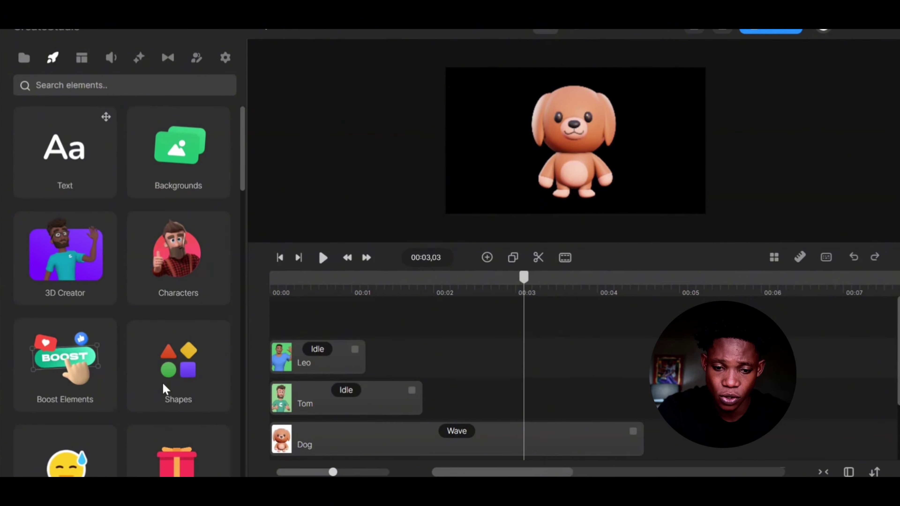
pyautogui.scroll(-10, 211, 317)
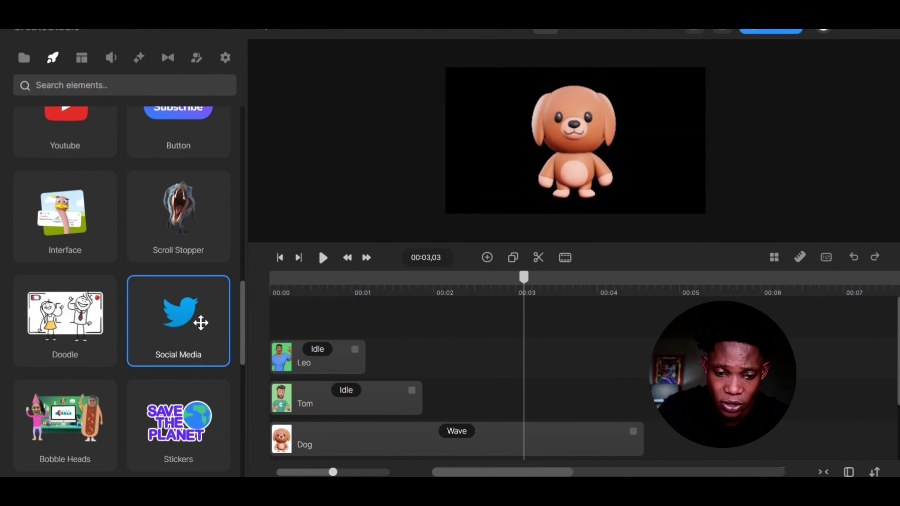
pyautogui.click(75, 318)
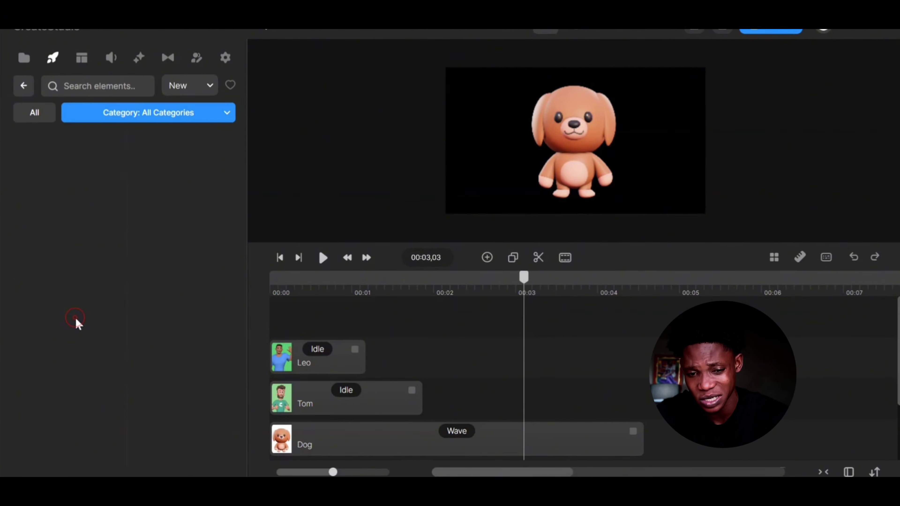
pyautogui.scroll(-10, 157, 279)
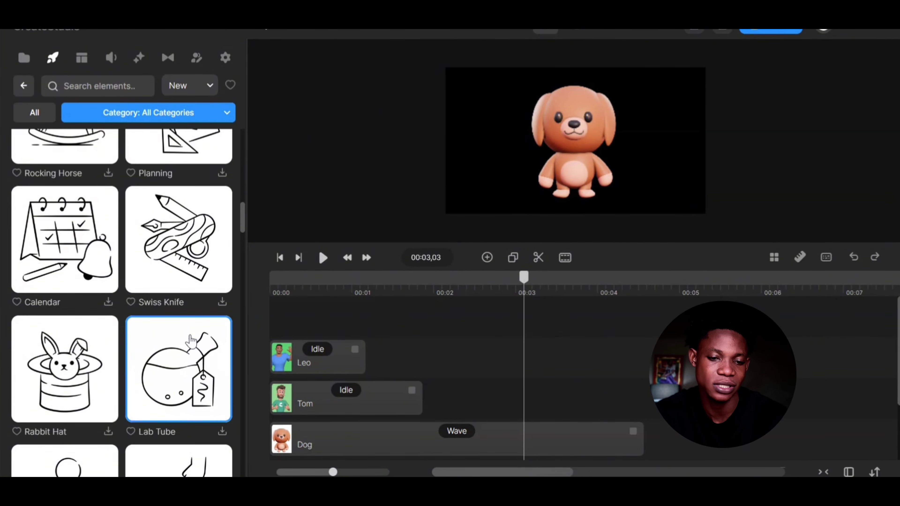
pyautogui.scroll(-10, 191, 341)
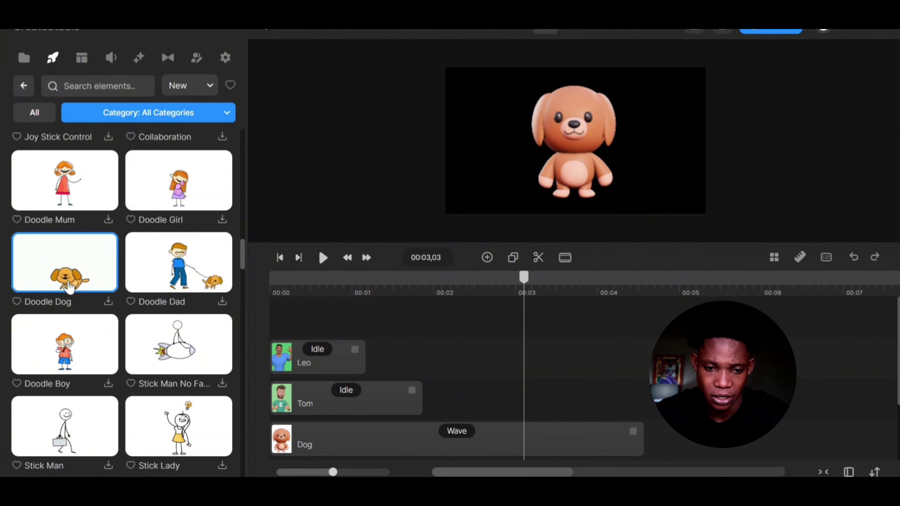
pyautogui.scroll(-10, 69, 288)
pyautogui.scroll(6, 72, 337)
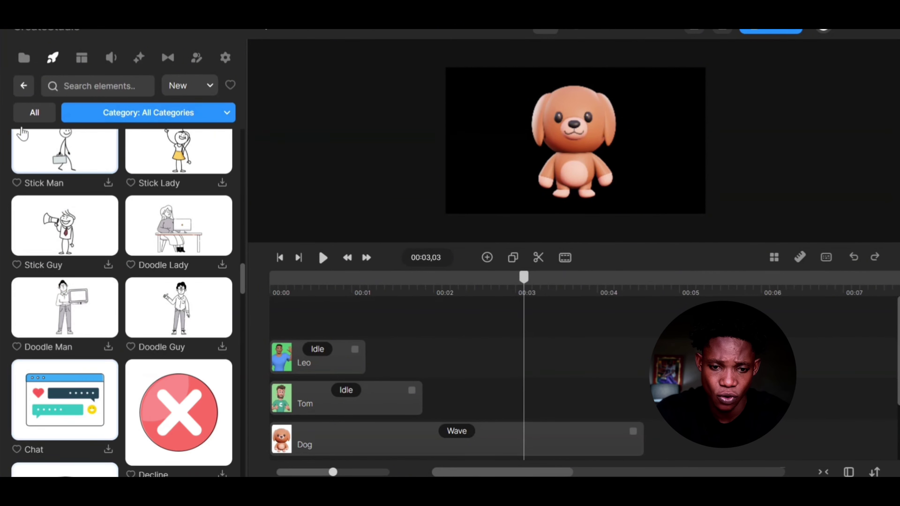
pyautogui.click(24, 86)
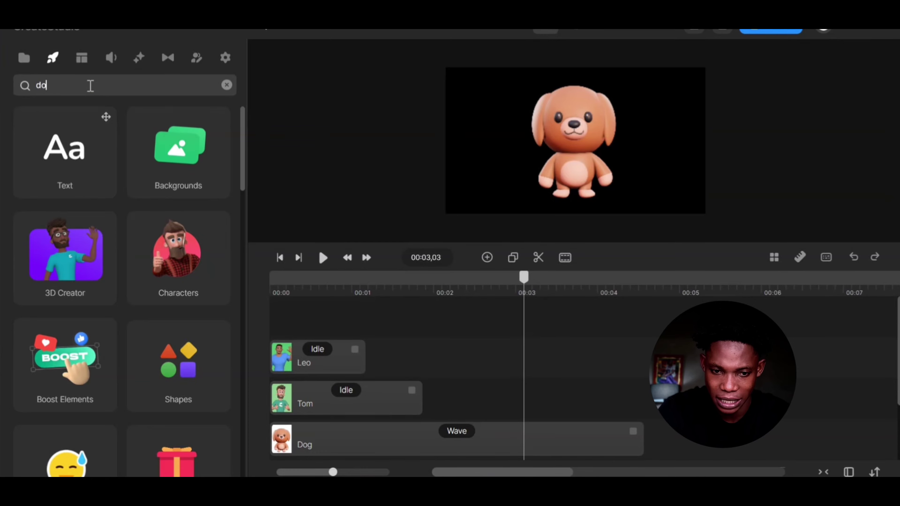
# Search the Studio elements for "dog" and look through the matching pictures, clips and characters.
pyautogui.press('Return')
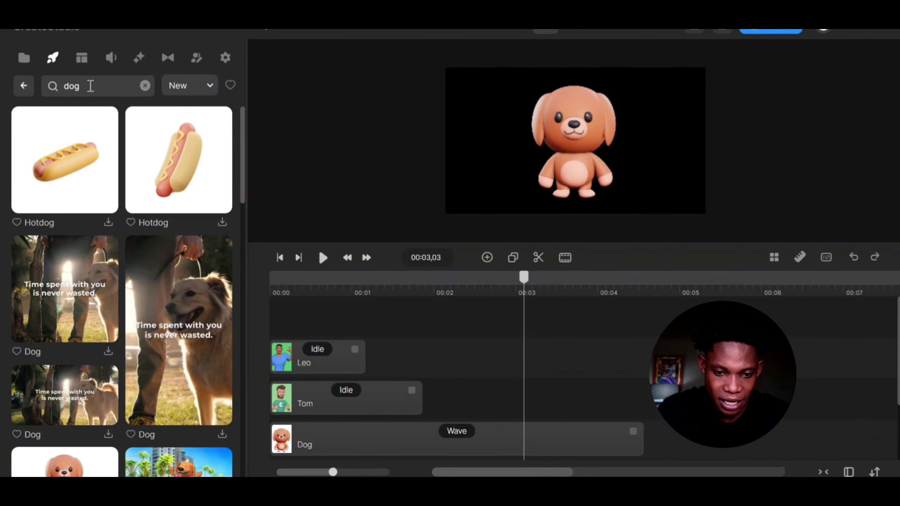
pyautogui.scroll(-15, 135, 323)
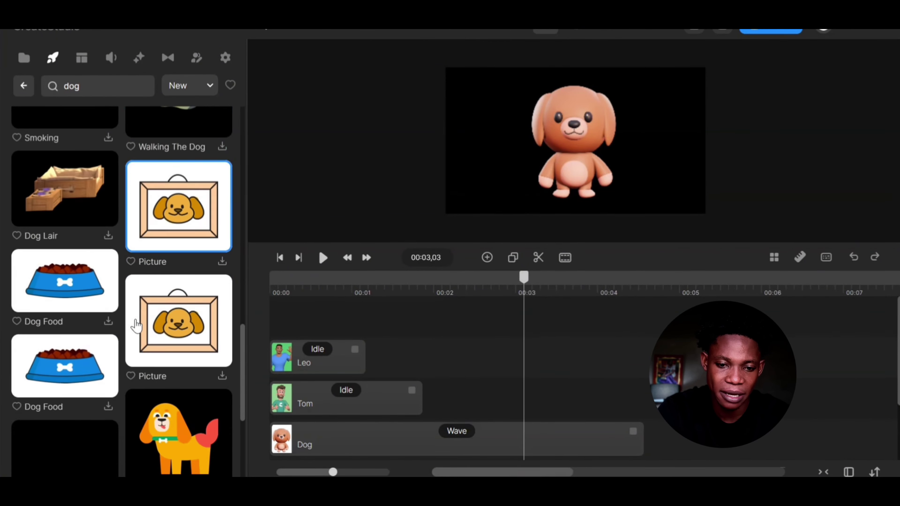
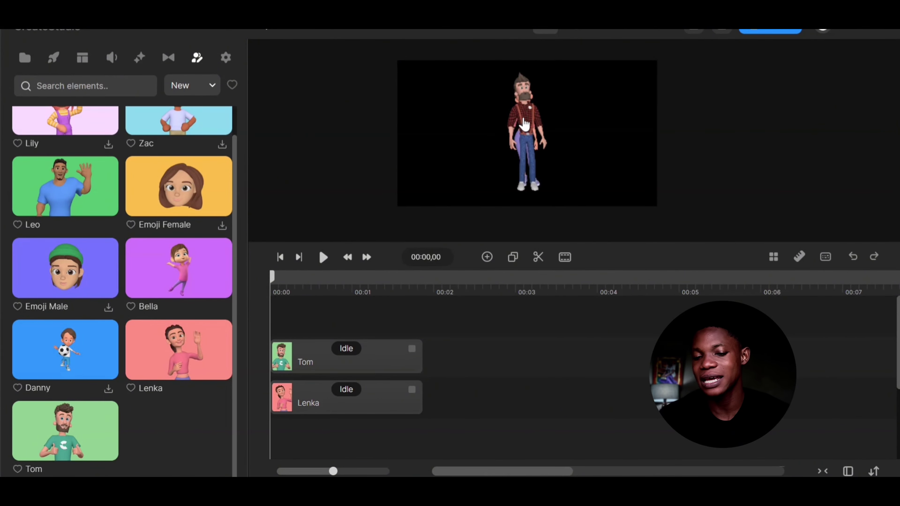
# Place Tom and Lenka side by side on the canvas, with Tom left of centre and Lenka right of centre.
pyautogui.moveTo(524, 124); pyautogui.dragTo(479, 119)
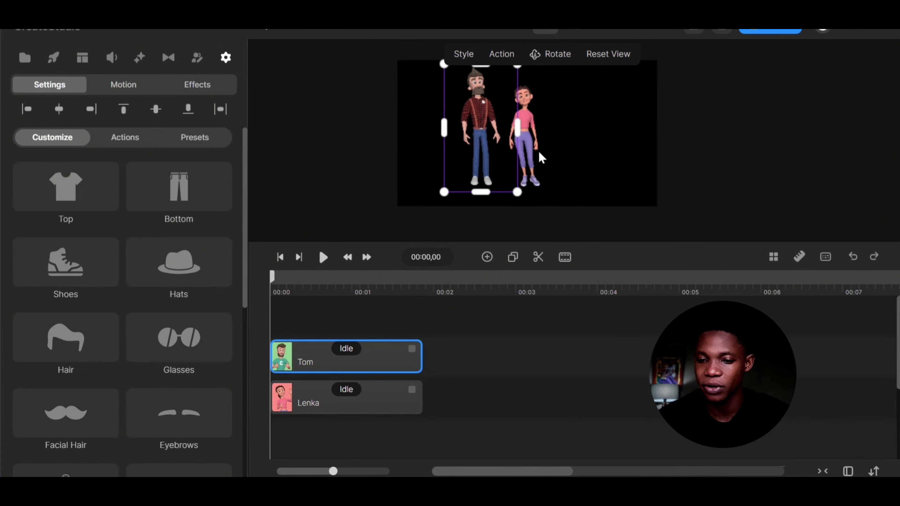
pyautogui.moveTo(494, 151); pyautogui.dragTo(486, 150)
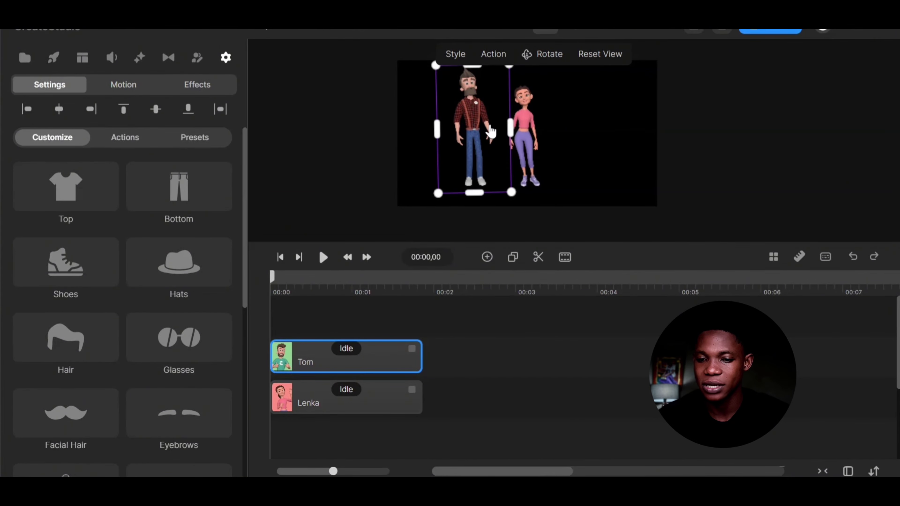
pyautogui.moveTo(475, 94); pyautogui.dragTo(470, 98)
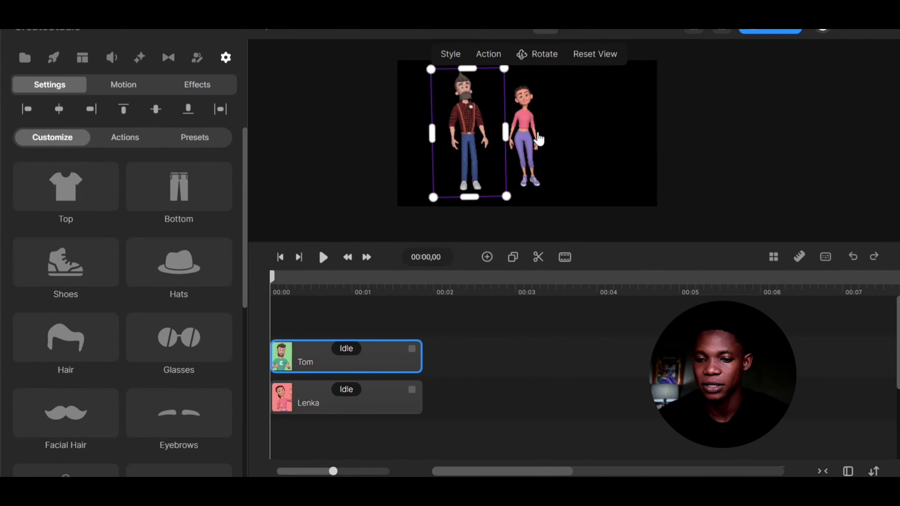
pyautogui.moveTo(527, 128); pyautogui.dragTo(561, 122)
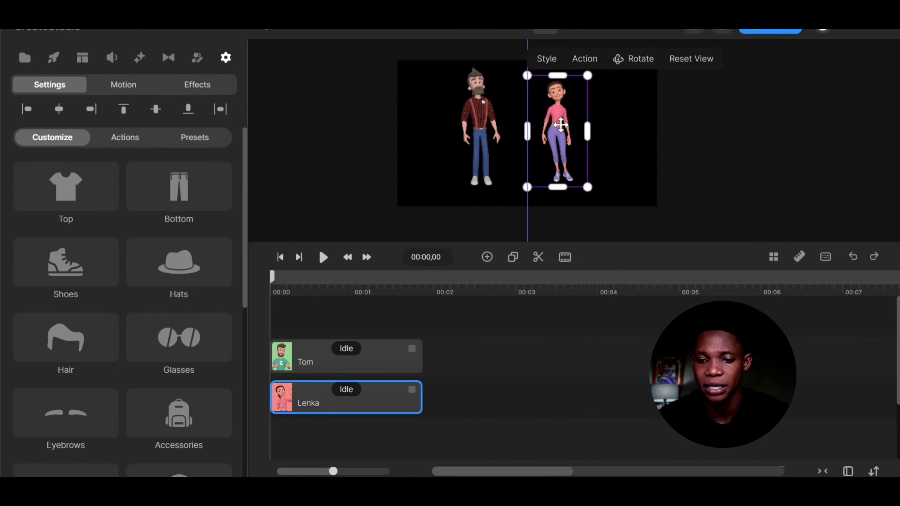
# Open the list of new actions available for Tom and look through its entries.
pyautogui.click(490, 119)
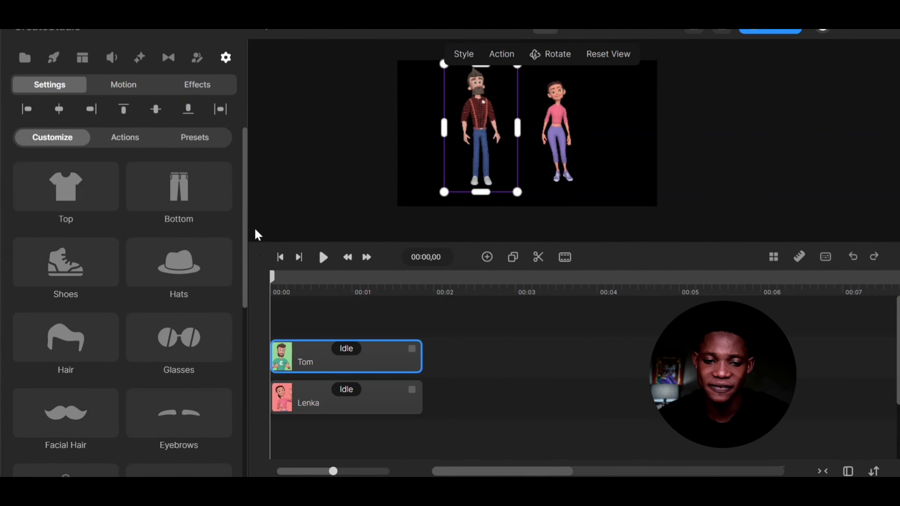
pyautogui.click(508, 64)
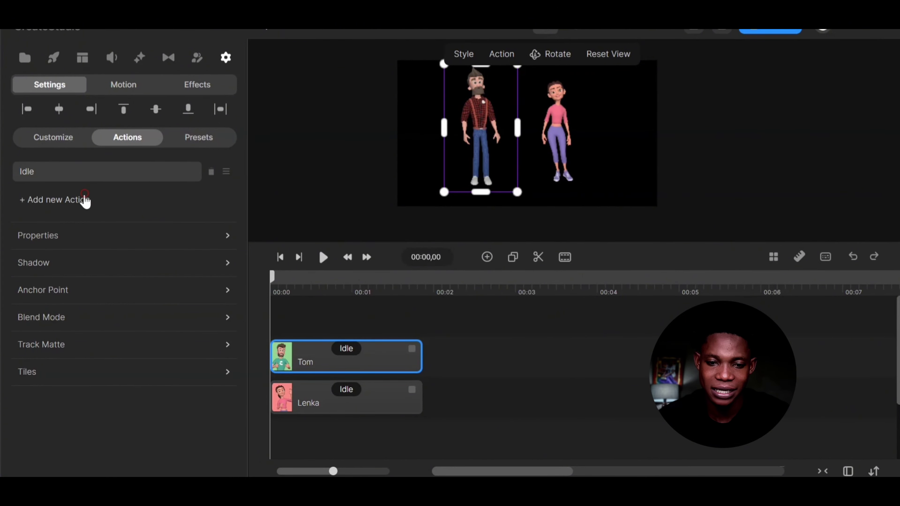
pyautogui.click(85, 200)
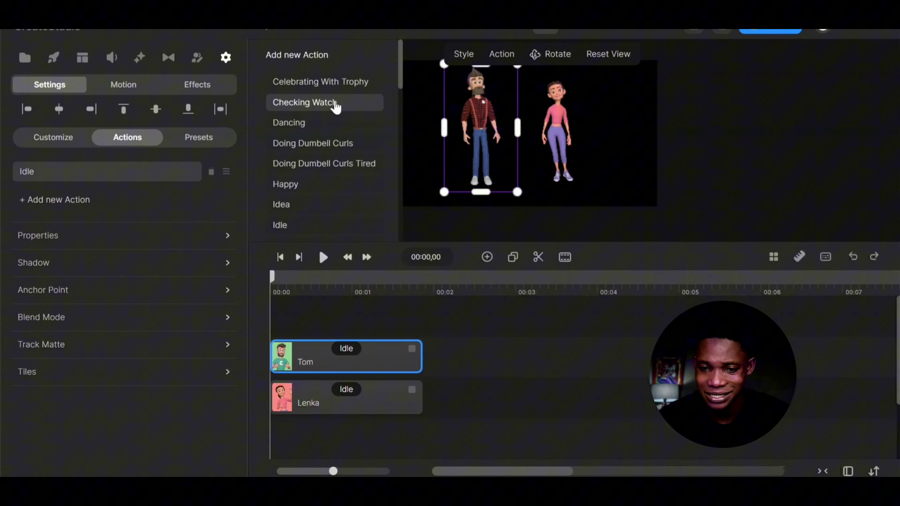
# Move Lenka slightly farther away from Tom on the canvas.
pyautogui.click(556, 131)
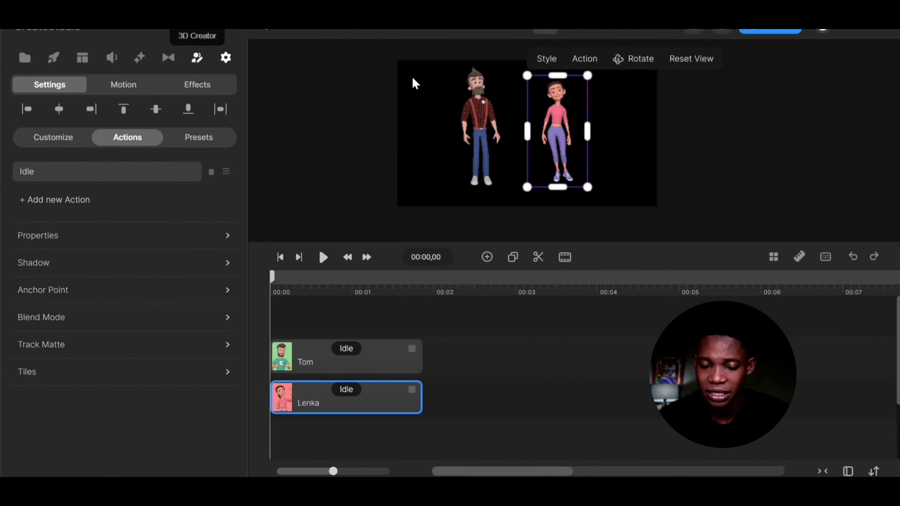
pyautogui.click(648, 66)
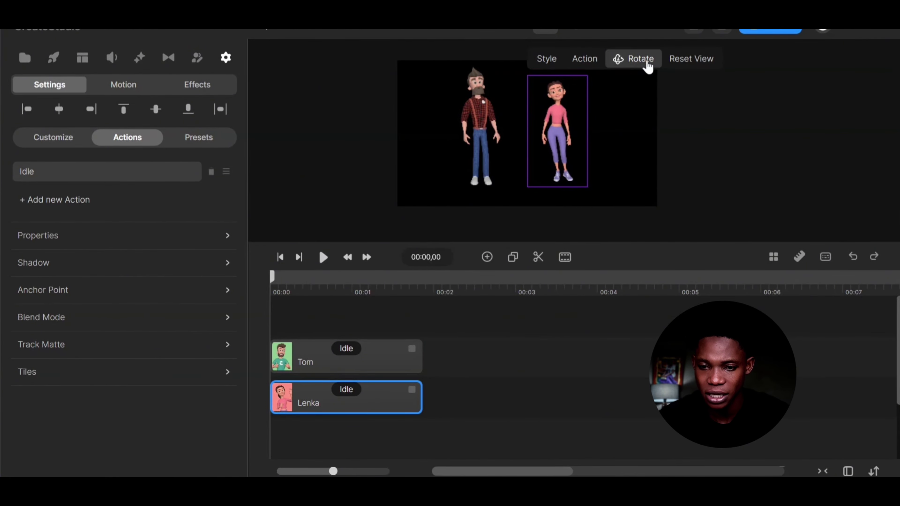
pyautogui.moveTo(541, 153); pyautogui.dragTo(574, 124)
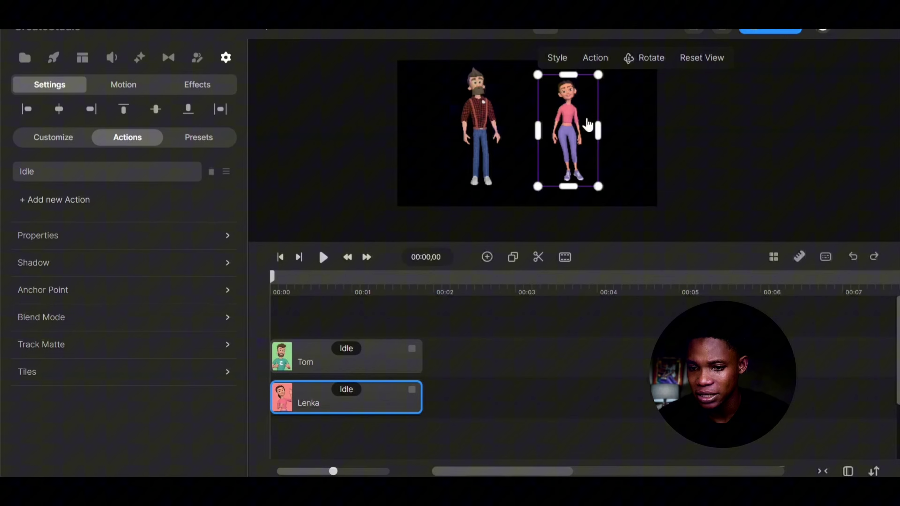
# Try rotating Lenka in 3D to side views, reset her view, and return to the Studio element categories.
pyautogui.click(646, 67)
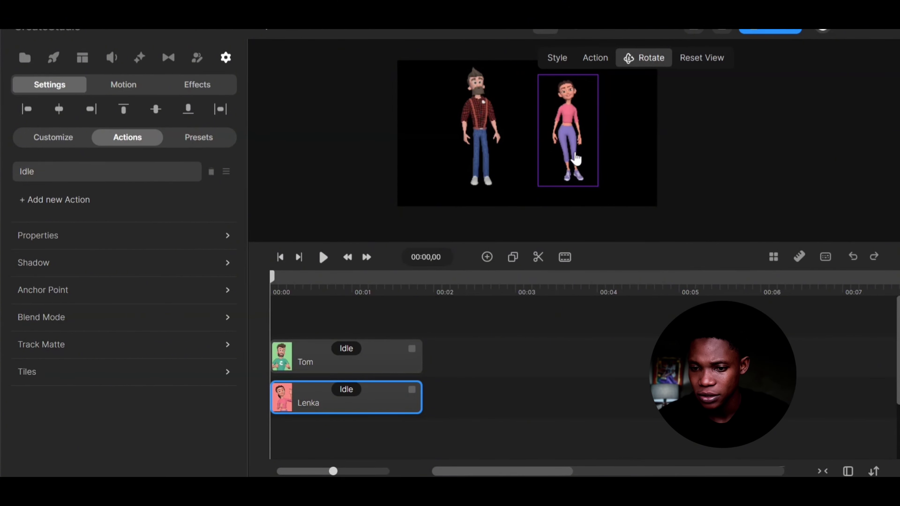
pyautogui.moveTo(576, 143); pyautogui.dragTo(635, 129)
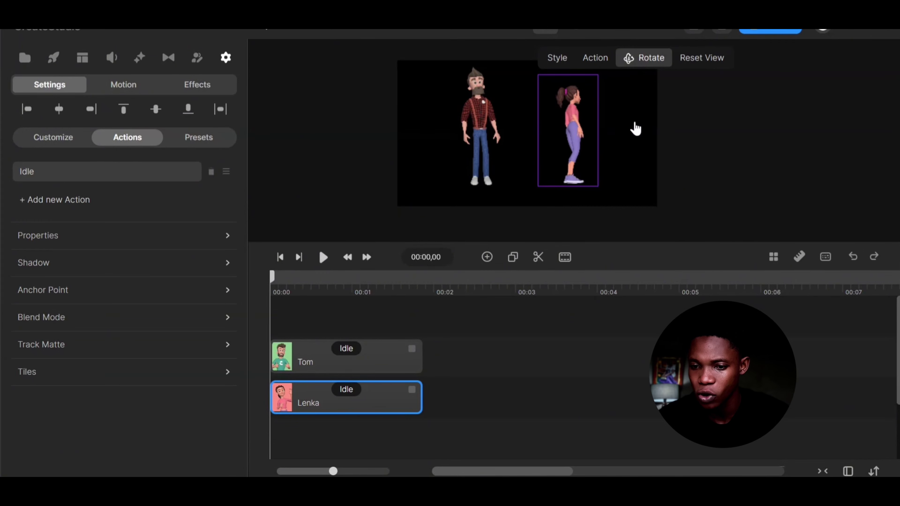
pyautogui.moveTo(623, 164); pyautogui.dragTo(398, 120)
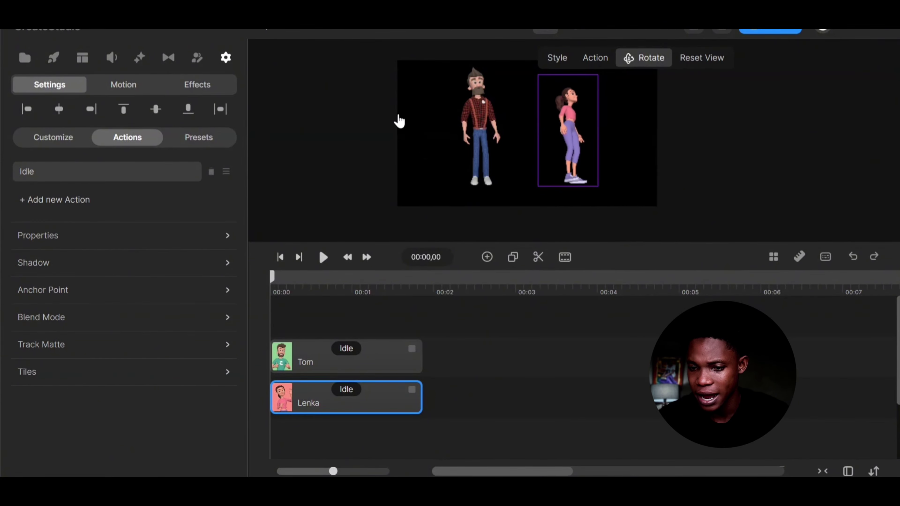
pyautogui.click(711, 63)
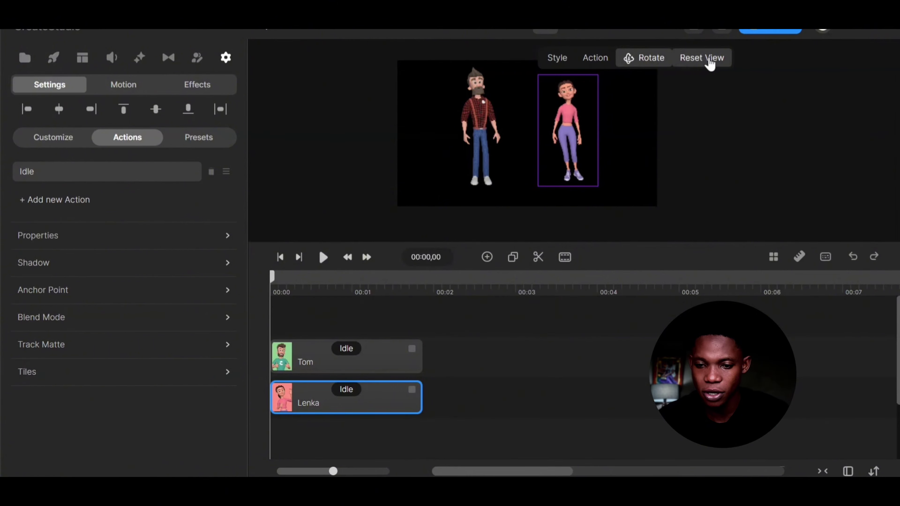
pyautogui.click(586, 309)
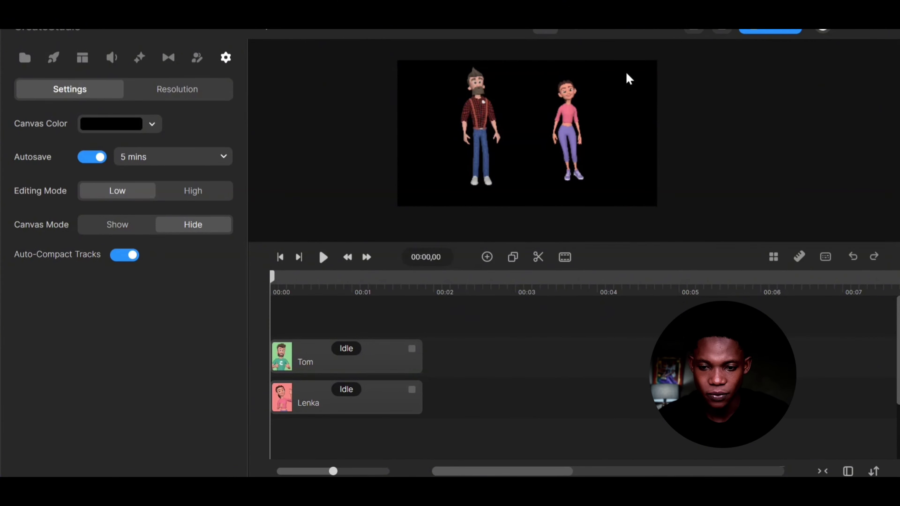
pyautogui.click(65, 63)
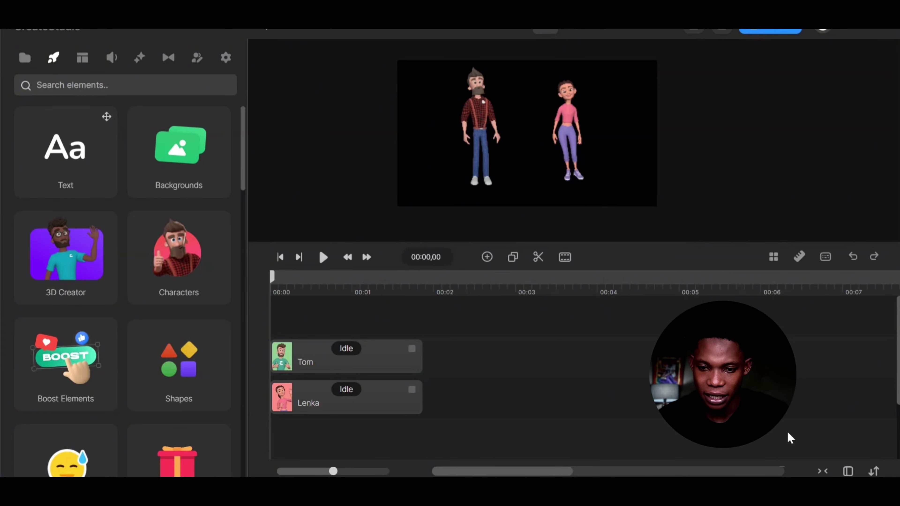
# Customize Tom's top, trying the Hoodie and changing it to the Hawaiian Shirt.
pyautogui.click(301, 370)
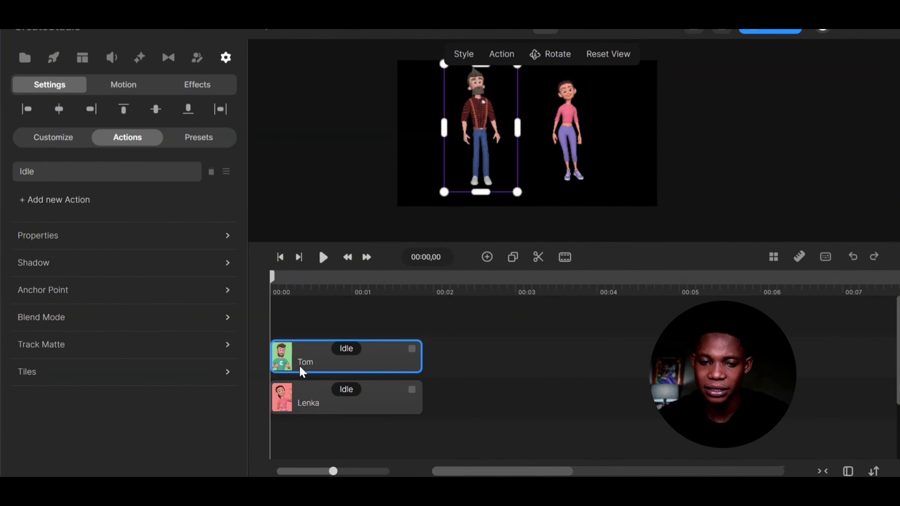
pyautogui.click(464, 54)
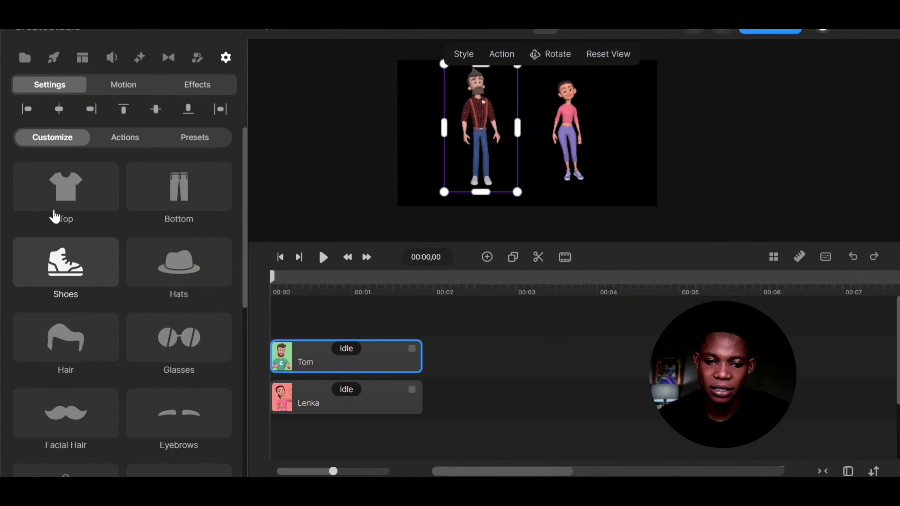
pyautogui.click(60, 198)
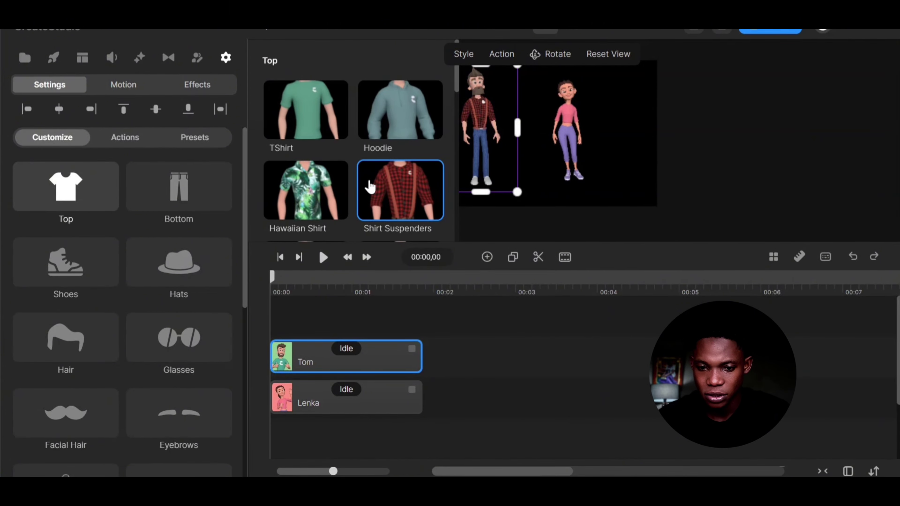
pyautogui.click(390, 135)
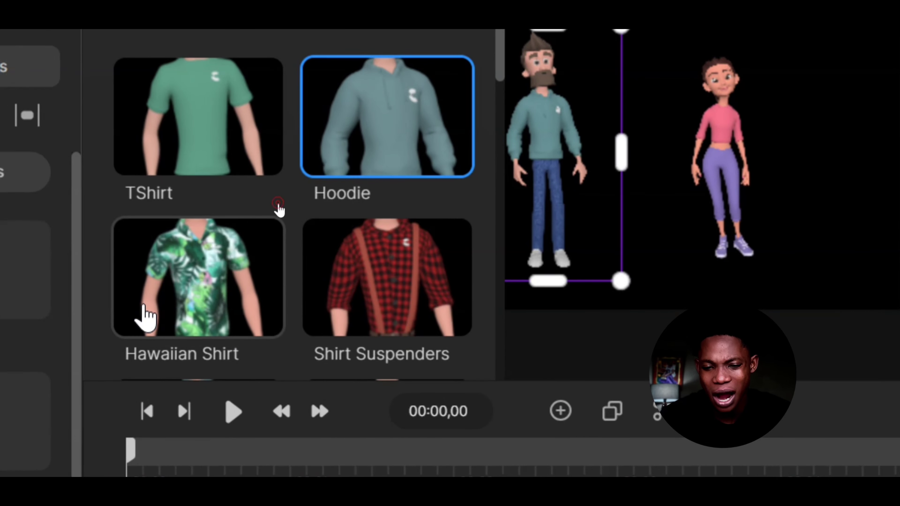
pyautogui.click(84, 318)
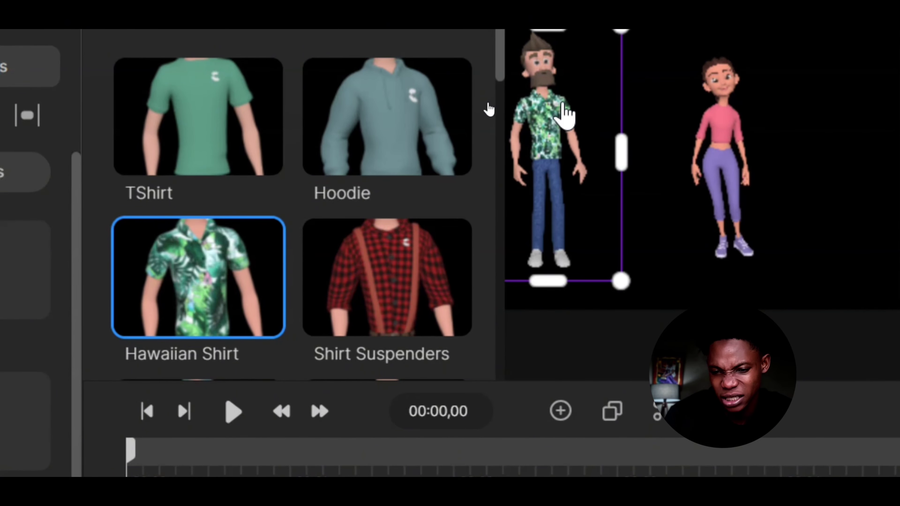
# Try the Shirtless and TShirt Big Logo tops on Tom and go back to the Hawaiian Shirt.
pyautogui.scroll(-15, 251, 331)
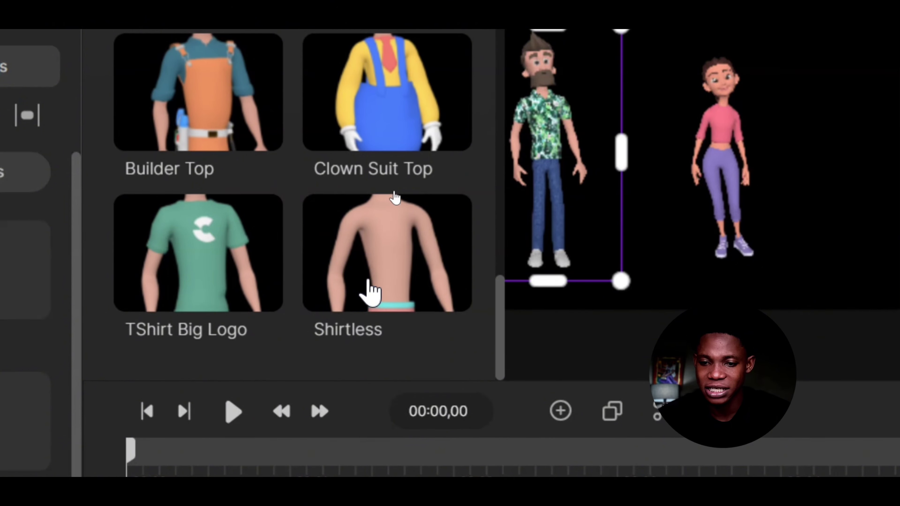
pyautogui.click(437, 234)
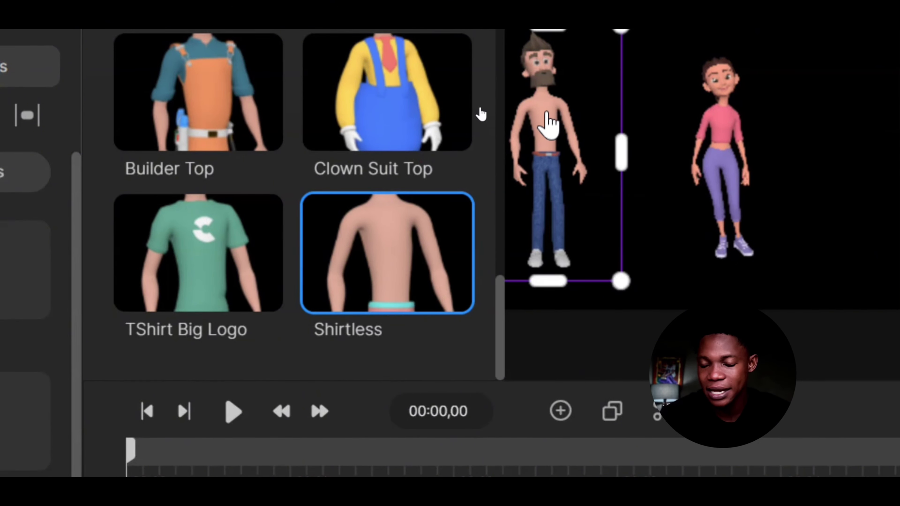
pyautogui.click(248, 282)
pyautogui.scroll(15, 332, 196)
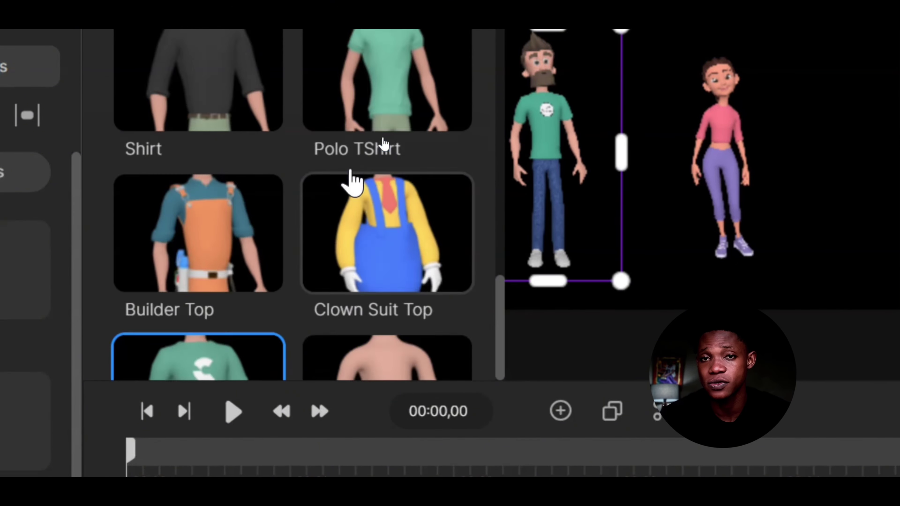
pyautogui.click(172, 292)
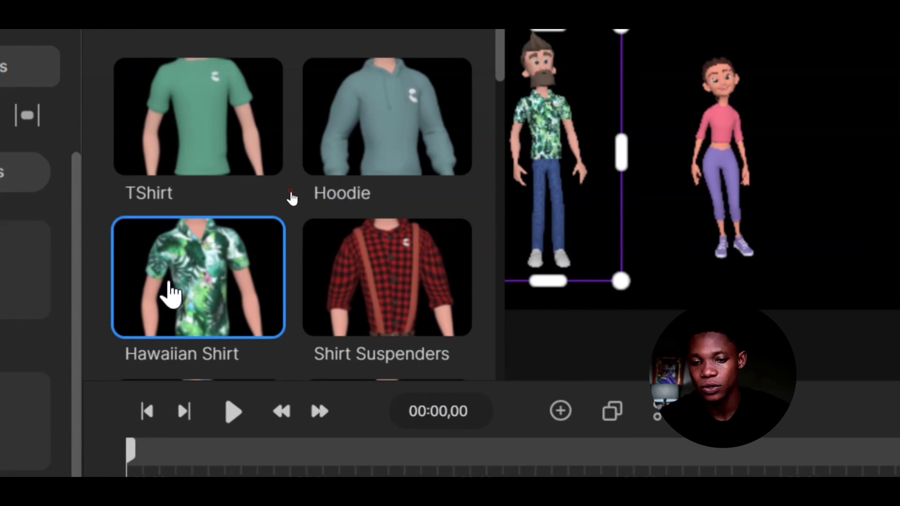
# Change Tom's bottom to Cargo Pants and move him slightly closer to Lenka on the canvas.
pyautogui.click(188, 209)
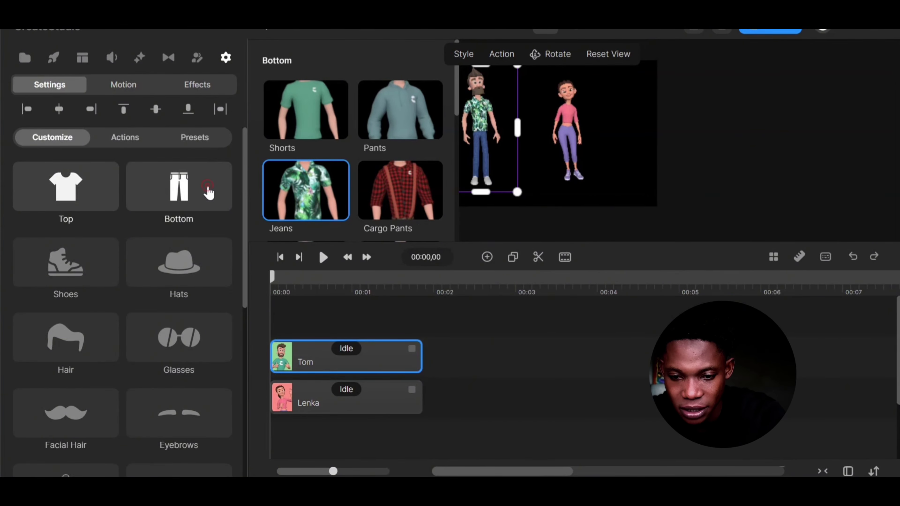
pyautogui.click(390, 185)
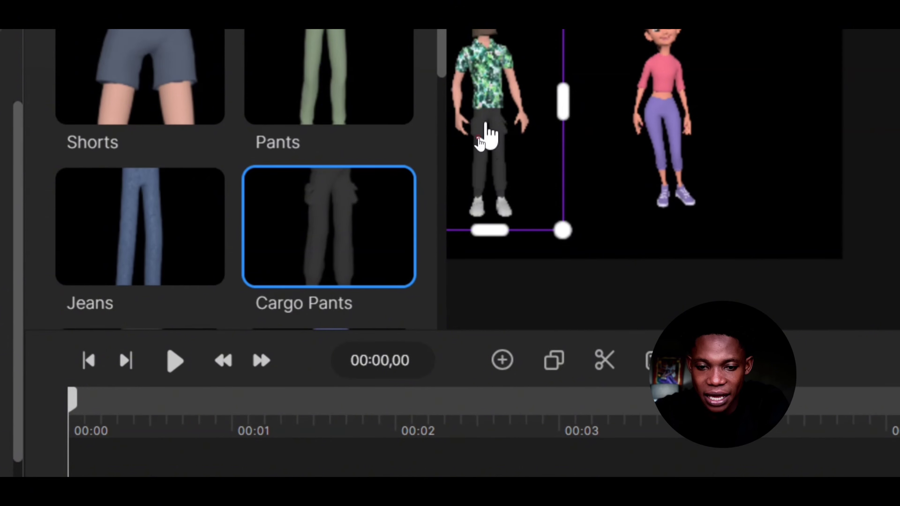
pyautogui.moveTo(477, 144); pyautogui.dragTo(488, 137)
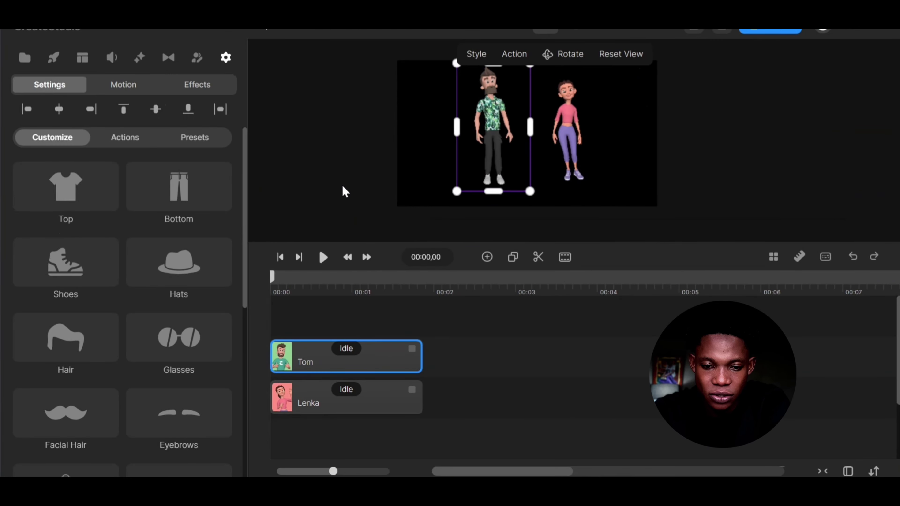
# Try the Sport Shorts and Clown Suit Bottom on Tom and change his bottom to the Builder Bottom.
pyautogui.click(221, 205)
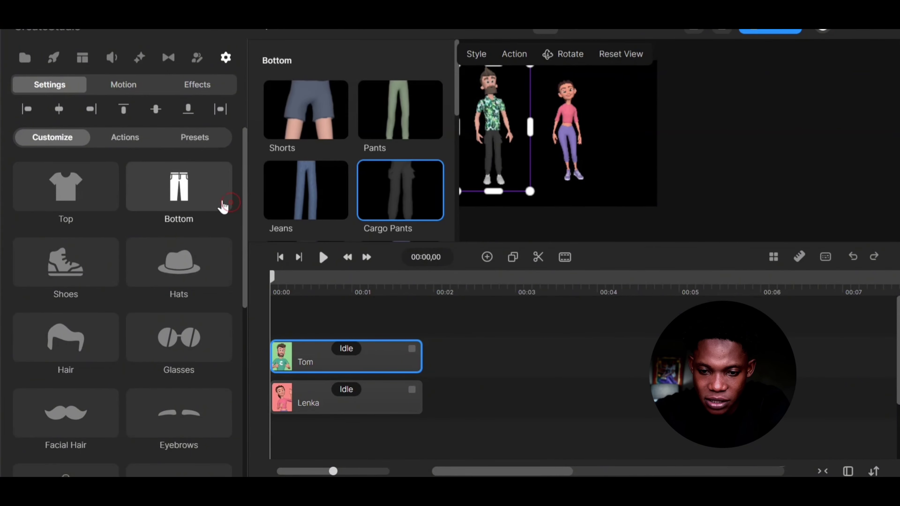
pyautogui.scroll(-5, 419, 182)
pyautogui.scroll(-3, 391, 179)
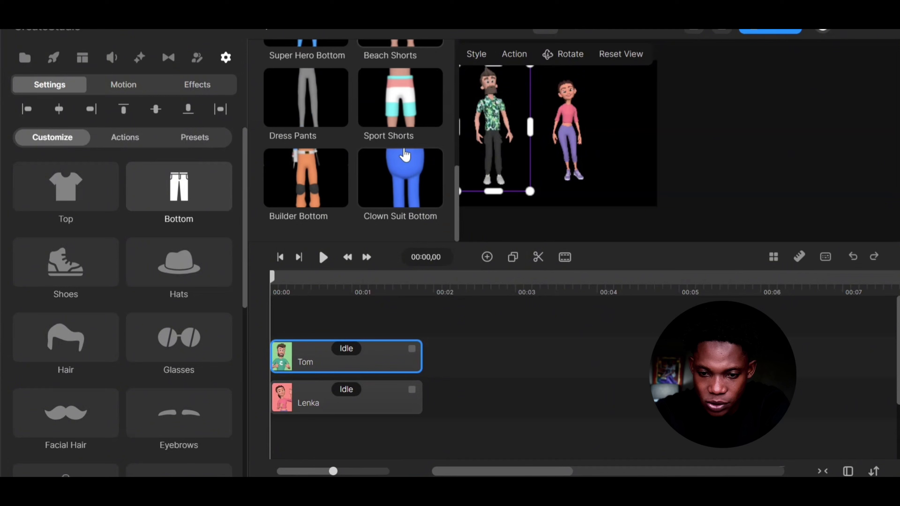
pyautogui.click(407, 122)
pyautogui.click(404, 176)
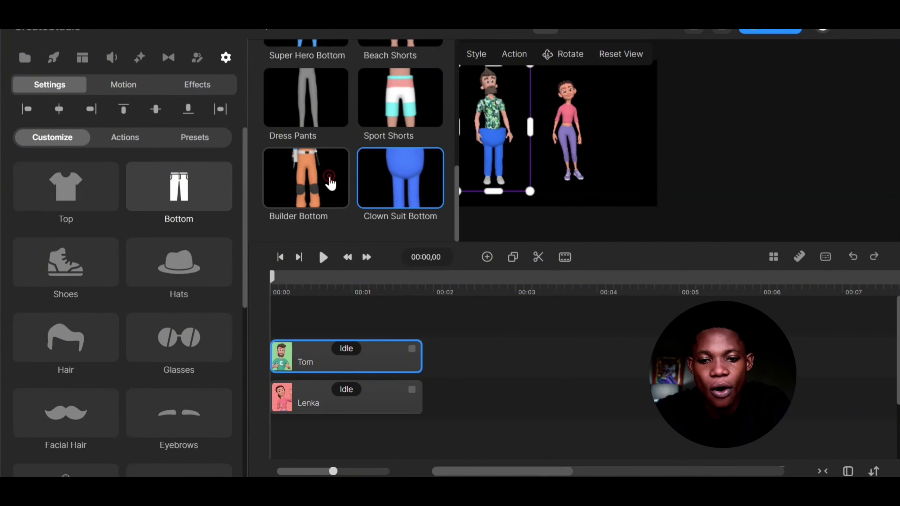
pyautogui.click(343, 184)
pyautogui.scroll(5, 376, 142)
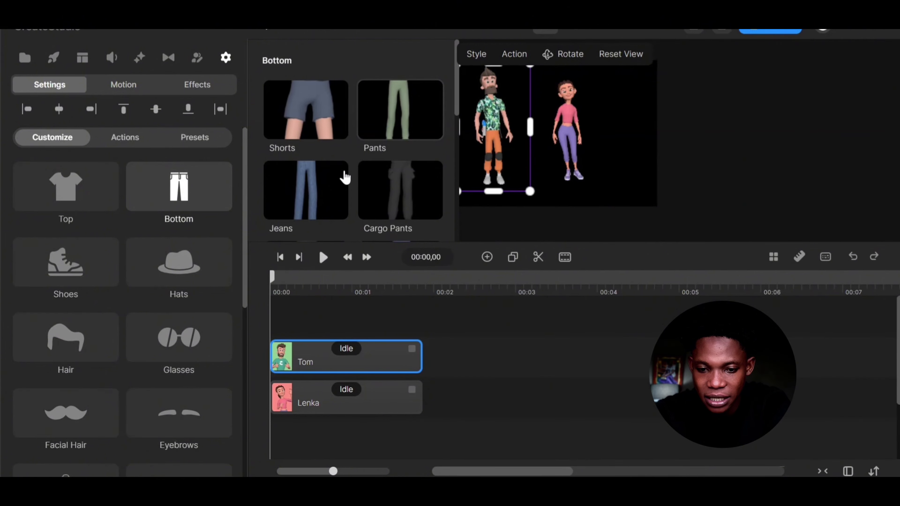
# Change Tom's bottom to Cargo Pants and try the Astronaut Boots and Gum Boots on him.
pyautogui.scroll(-2, 336, 191)
pyautogui.click(394, 136)
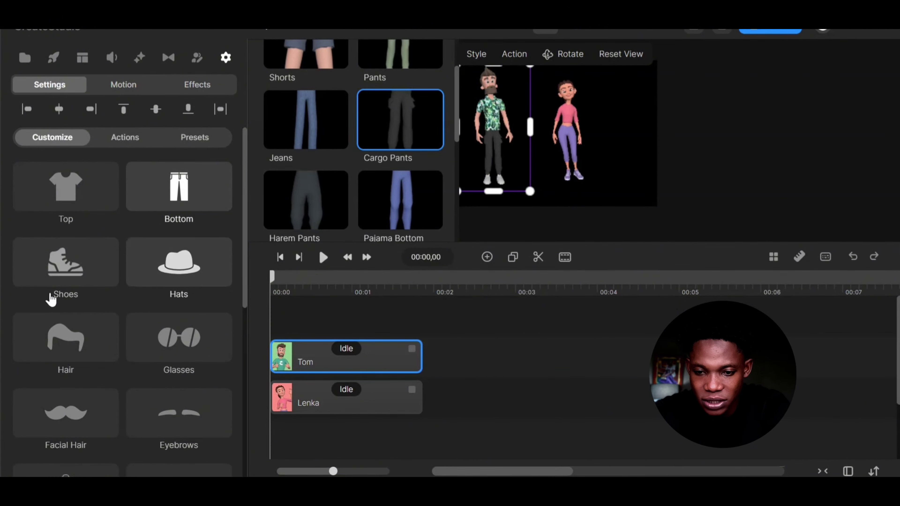
pyautogui.click(65, 264)
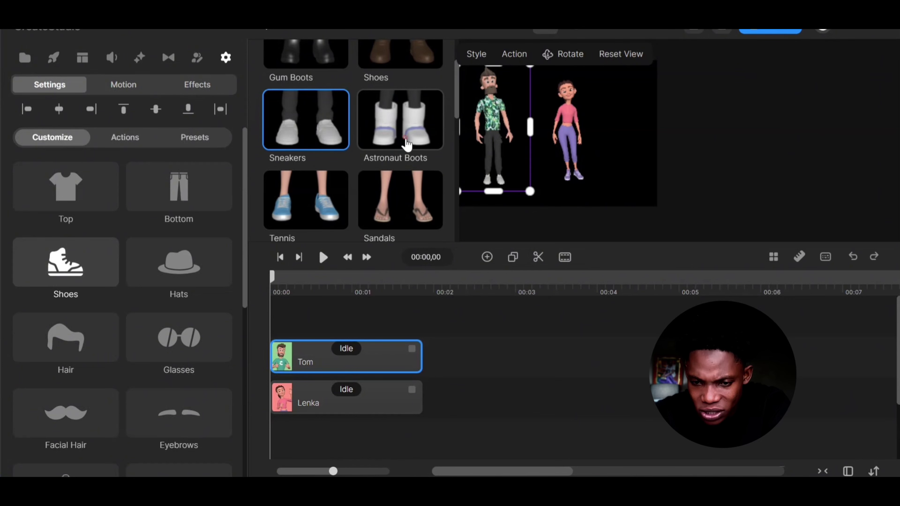
pyautogui.click(407, 144)
pyautogui.scroll(2, 407, 144)
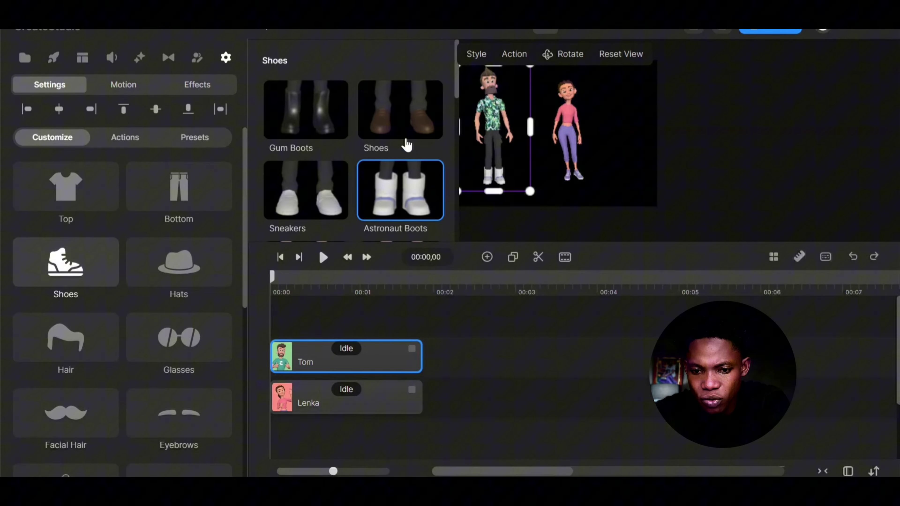
pyautogui.click(334, 113)
# Change Tom's shoes to Sport Shoes Socks.
pyautogui.scroll(-5, 368, 147)
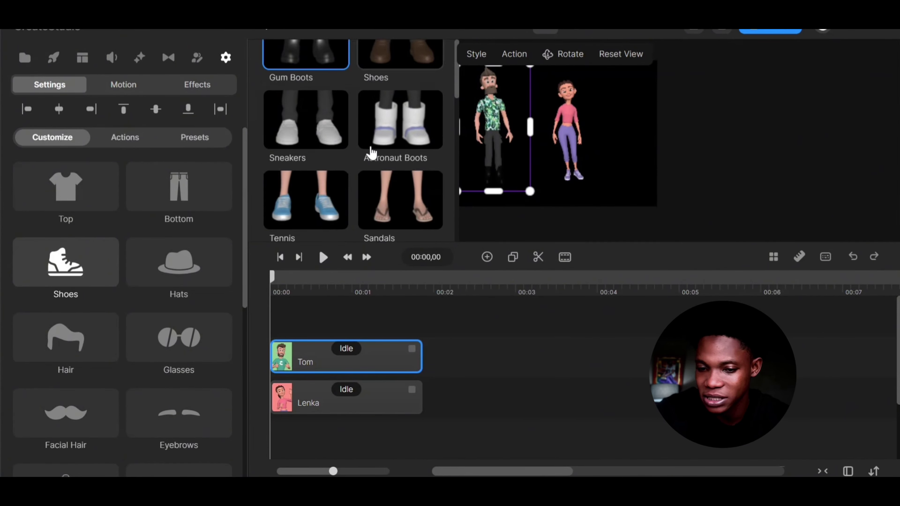
pyautogui.scroll(-2, 400, 149)
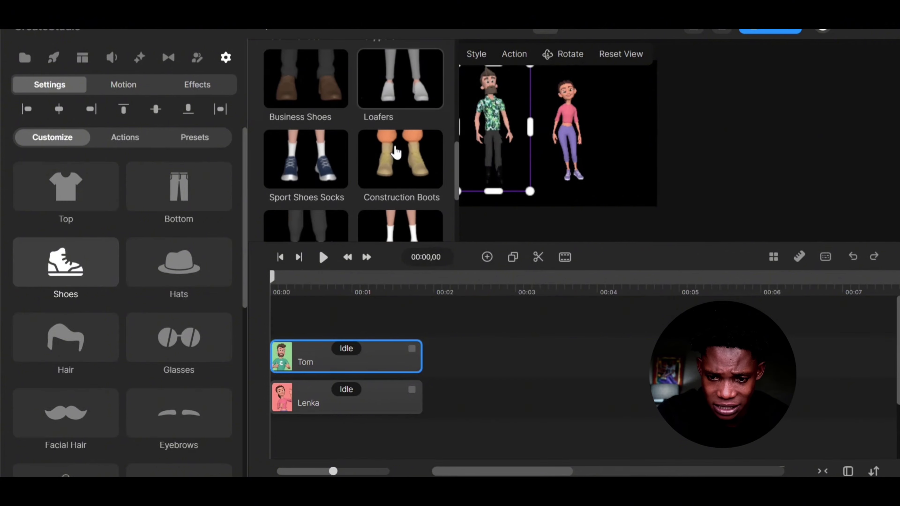
pyautogui.click(340, 172)
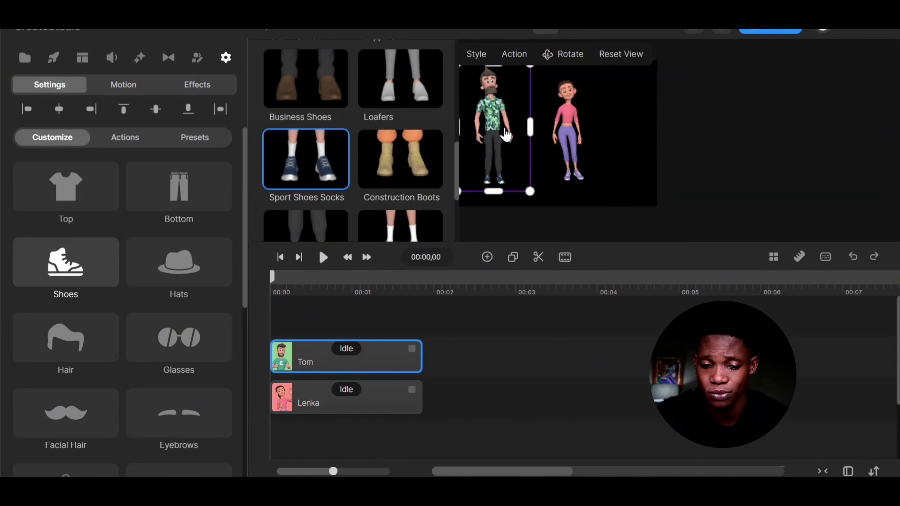
# Select Lenka and change her shoes to the red Flat Shoes.
pyautogui.click(386, 404)
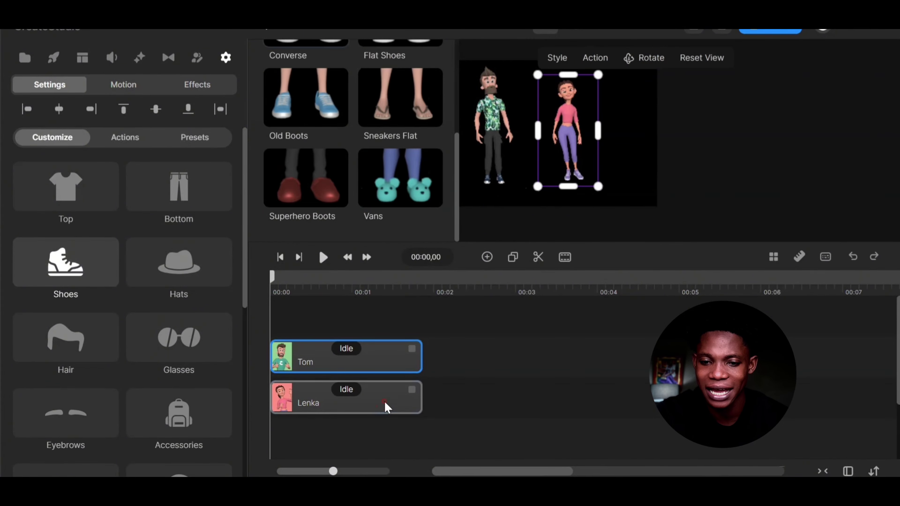
pyautogui.scroll(5, 367, 188)
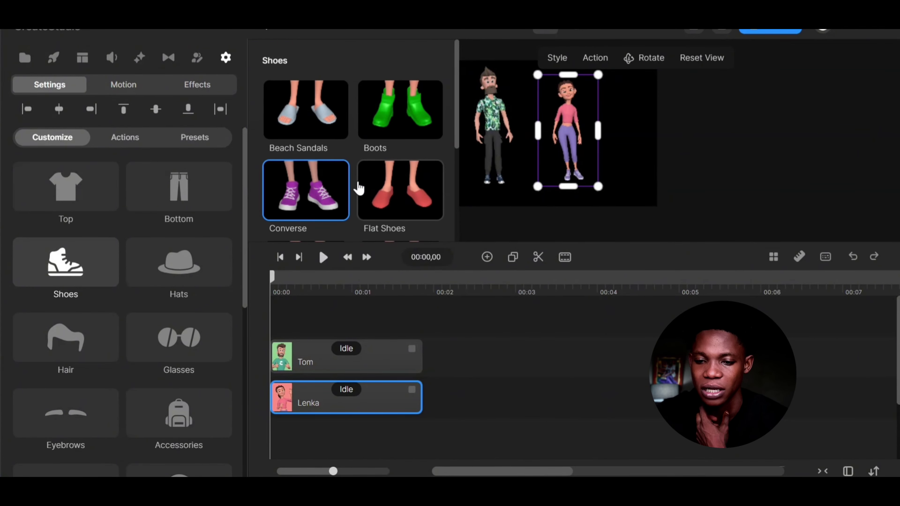
pyautogui.click(401, 185)
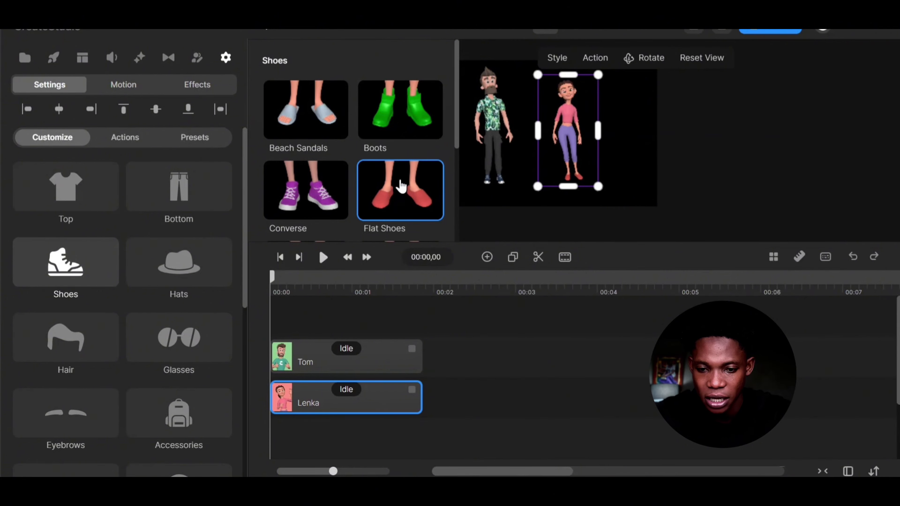
# Try the Jeans Mid and Pajama Pants on Lenka and change her bottom to the mustard-yellow skirt.
pyautogui.click(183, 181)
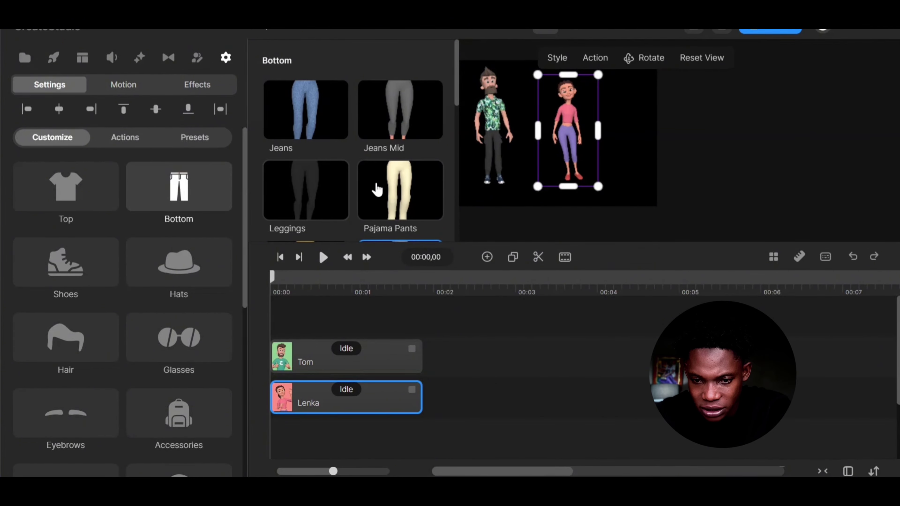
pyautogui.click(407, 133)
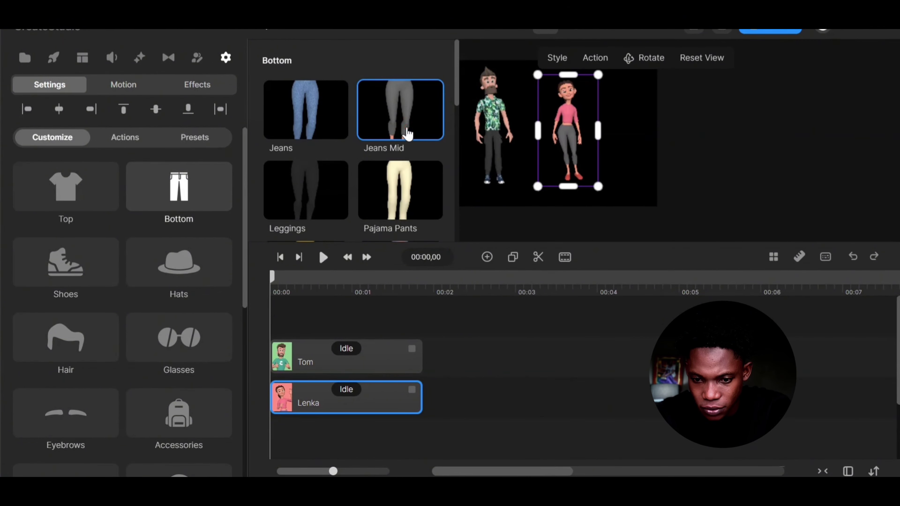
pyautogui.click(404, 179)
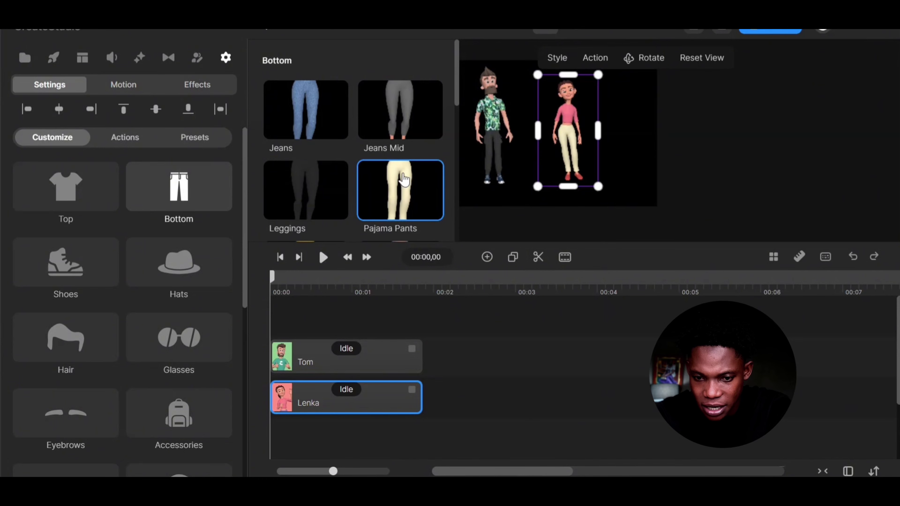
pyautogui.scroll(-5, 331, 177)
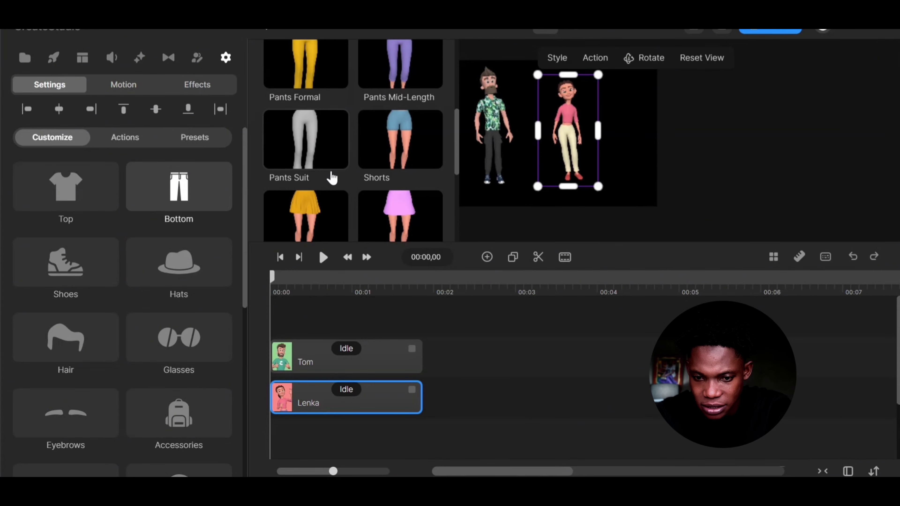
pyautogui.click(314, 199)
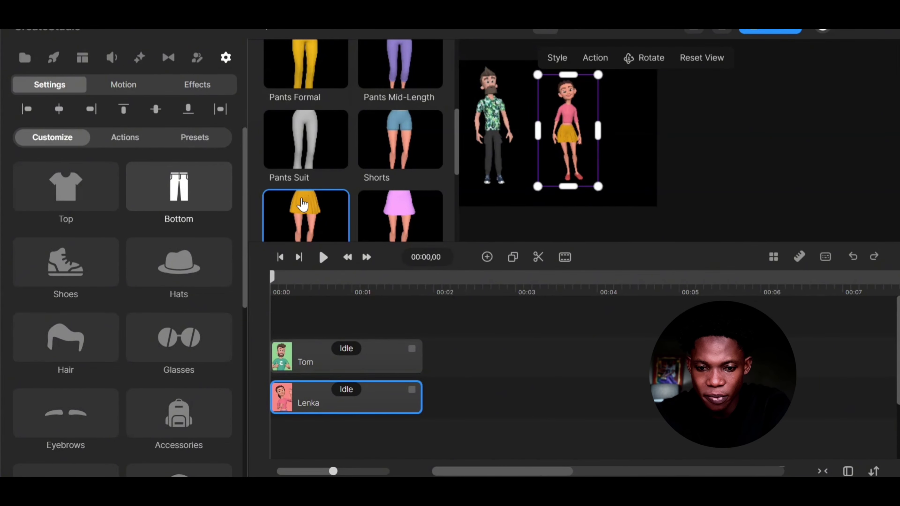
# Change Lenka's top to the light purple short-sleeved shirt.
pyautogui.click(85, 203)
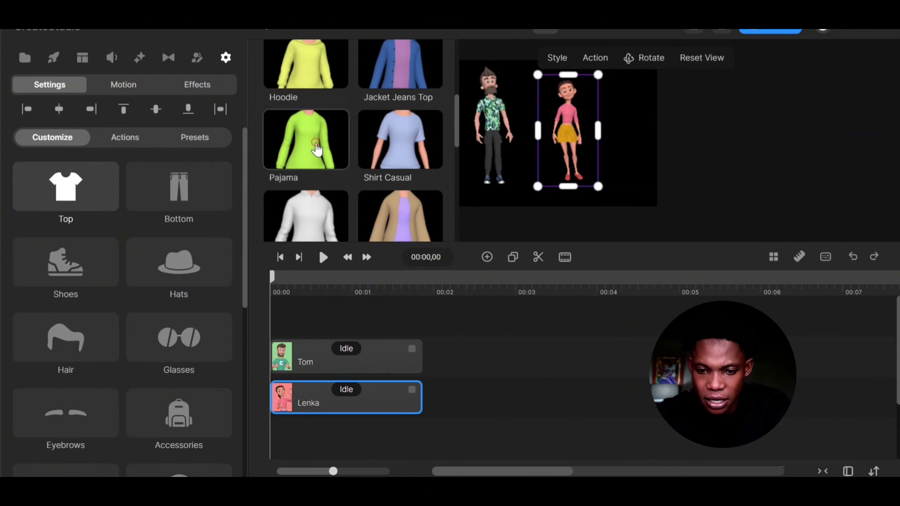
pyautogui.click(317, 147)
pyautogui.scroll(2, 358, 147)
pyautogui.scroll(-8, 365, 117)
# Give Lenka the Policeman sunglasses and check them up close on the canvas.
pyautogui.click(158, 341)
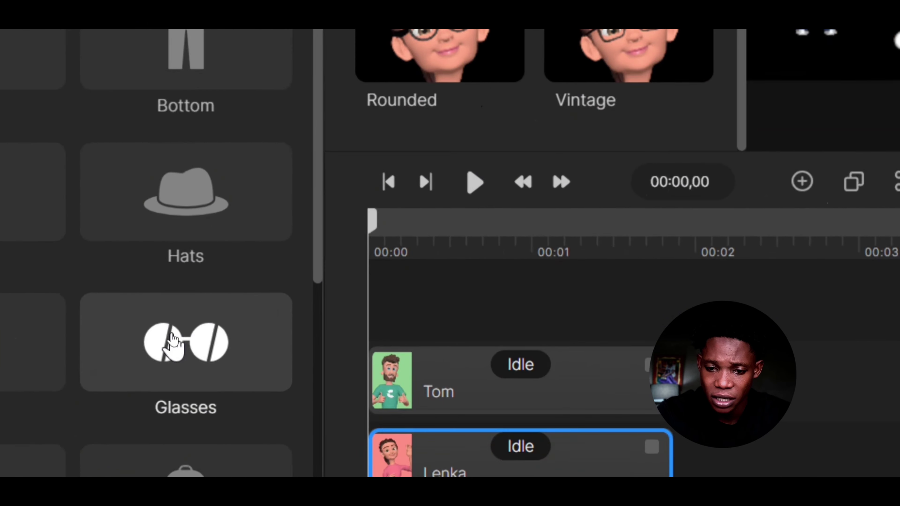
pyautogui.scroll(3, 341, 153)
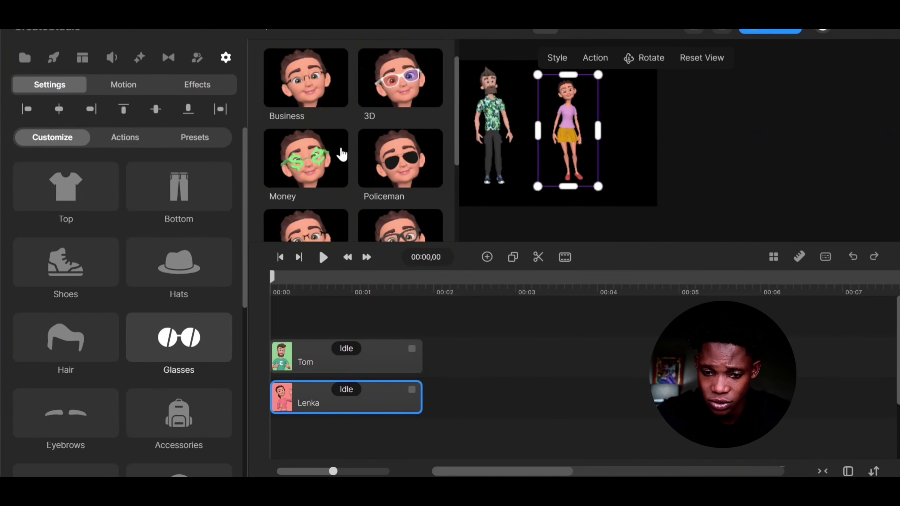
pyautogui.click(379, 160)
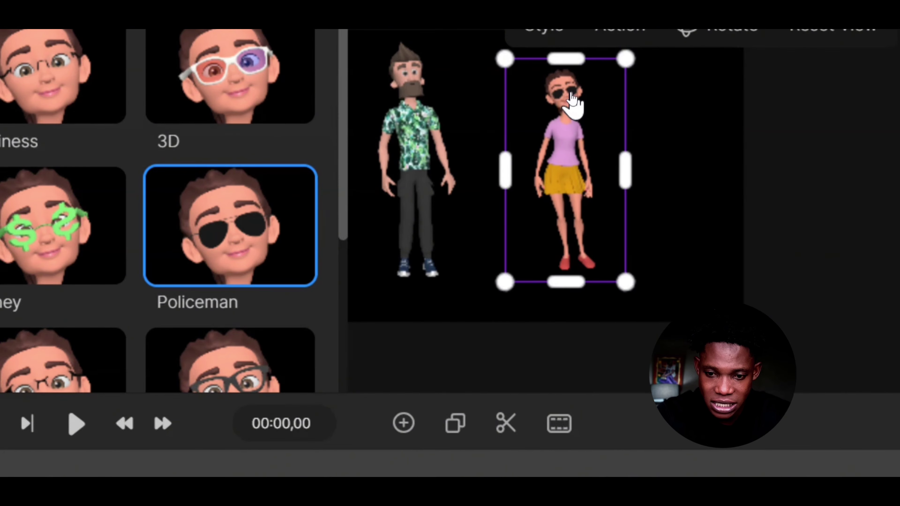
pyautogui.scroll(6, 573, 101)
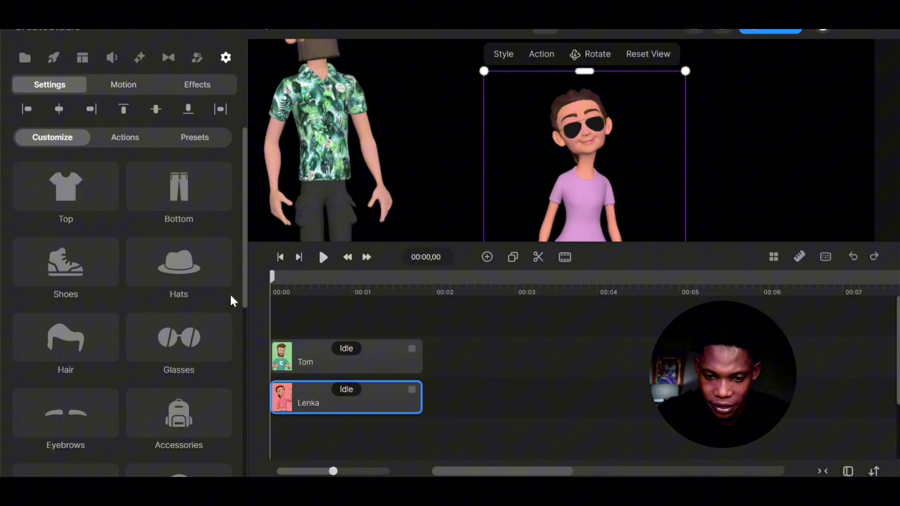
# Compare both characters on the canvas, then reselect Lenka and open her color settings.
pyautogui.click(369, 156)
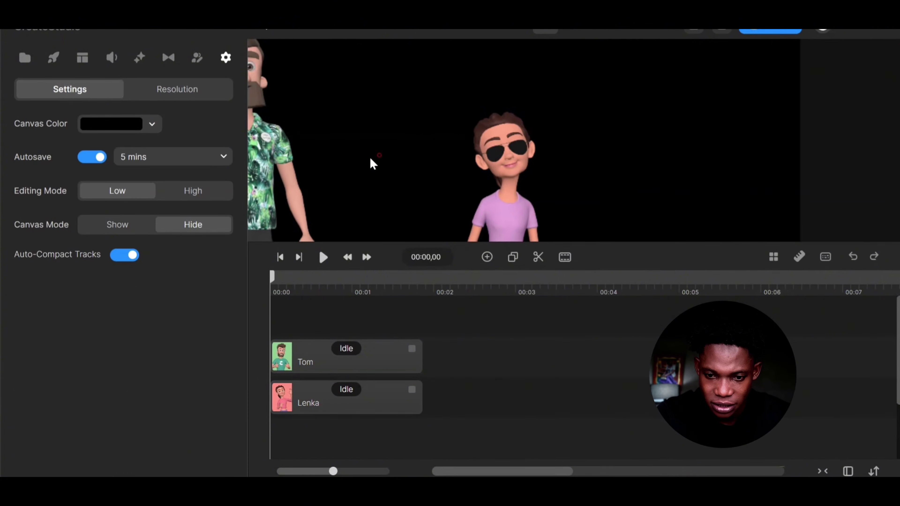
pyautogui.scroll(-6, 369, 156)
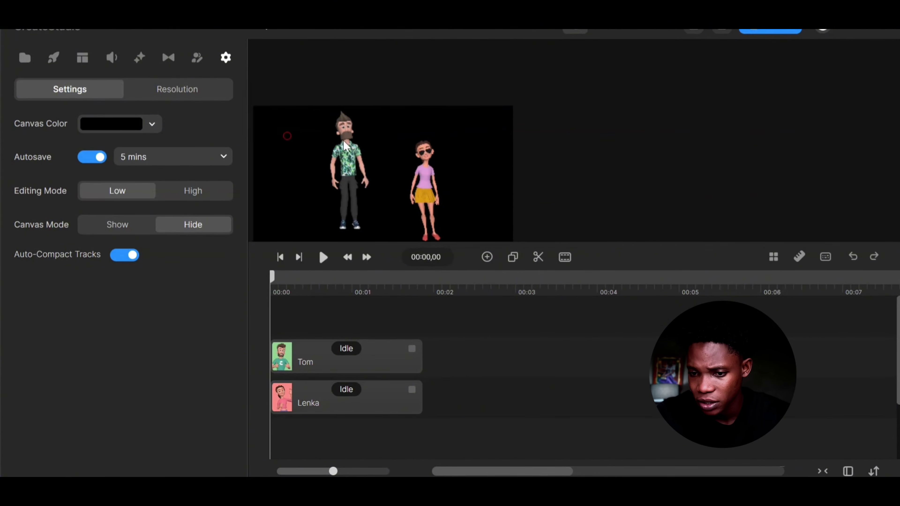
pyautogui.scroll(6, 520, 125)
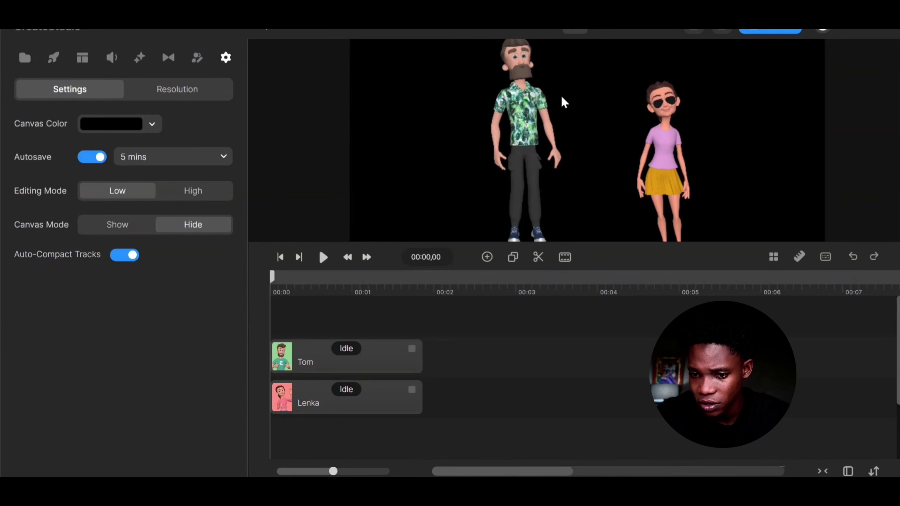
pyautogui.moveTo(562, 97)
pyautogui.mouseDown()
pyautogui.moveTo(579, 114)
pyautogui.moveTo(560, 114)
pyautogui.mouseUp()
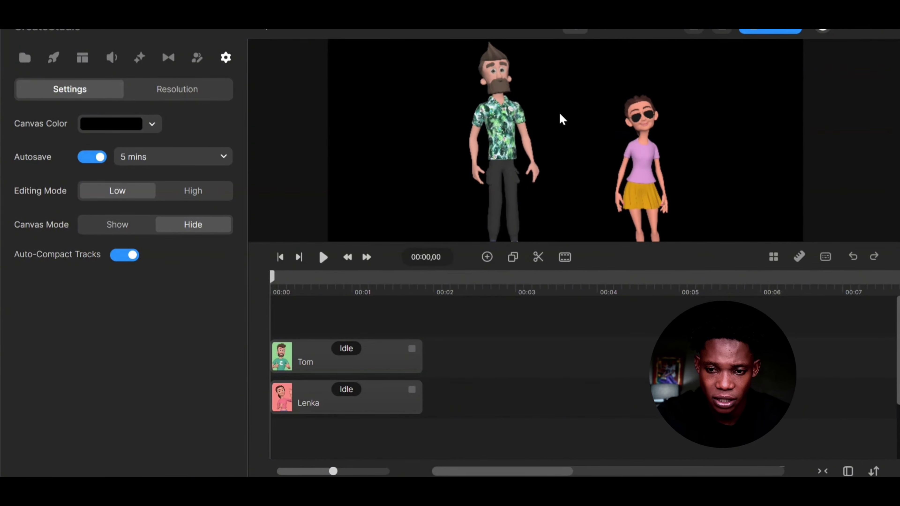
pyautogui.click(644, 185)
pyautogui.scroll(-4, 165, 303)
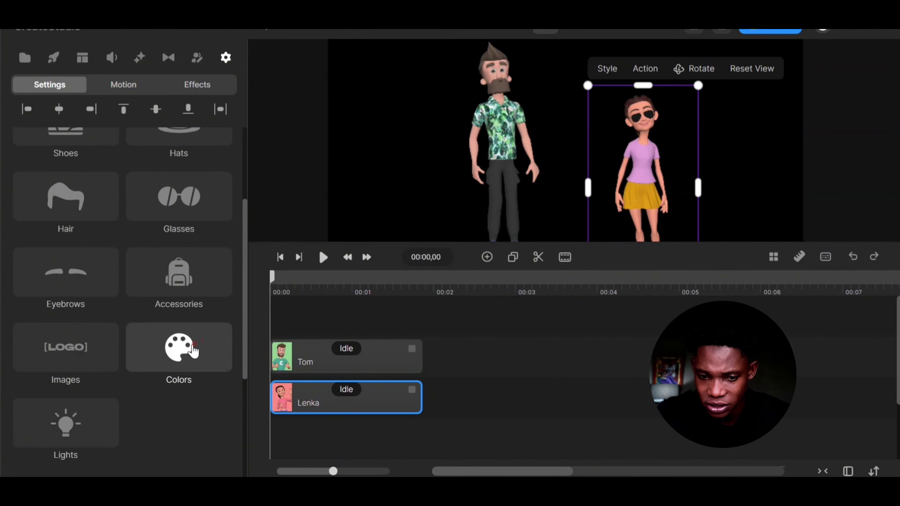
pyautogui.click(191, 354)
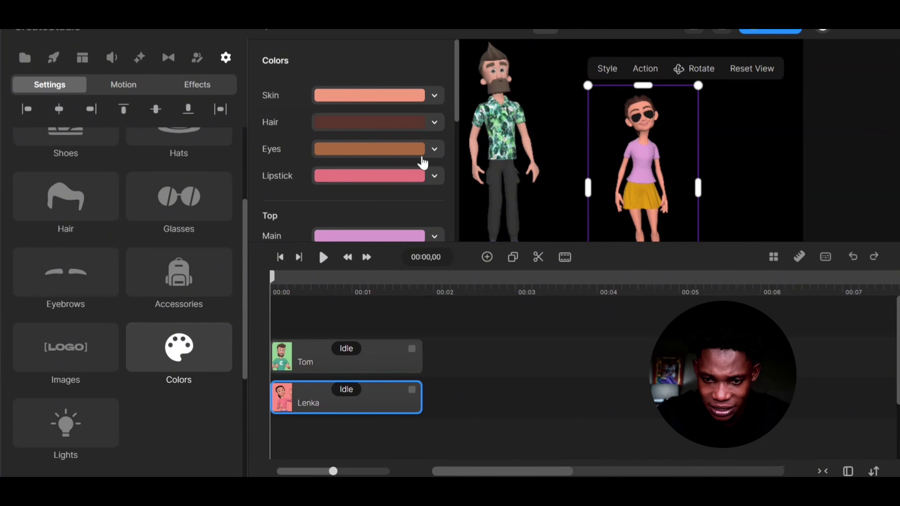
# Examine the color pickers for Lenka's skin, hair and eyes without changing the colors.
pyautogui.click(435, 96)
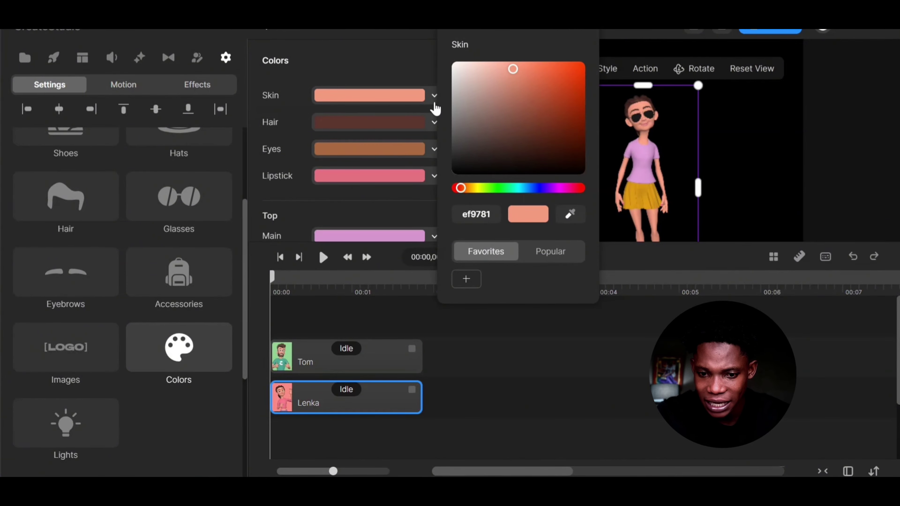
pyautogui.click(436, 94)
pyautogui.click(428, 123)
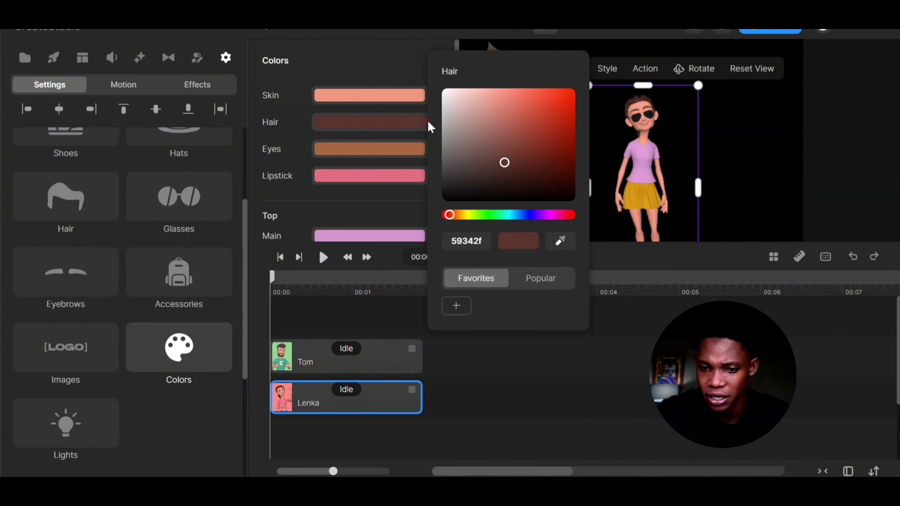
pyautogui.click(435, 148)
pyautogui.click(438, 147)
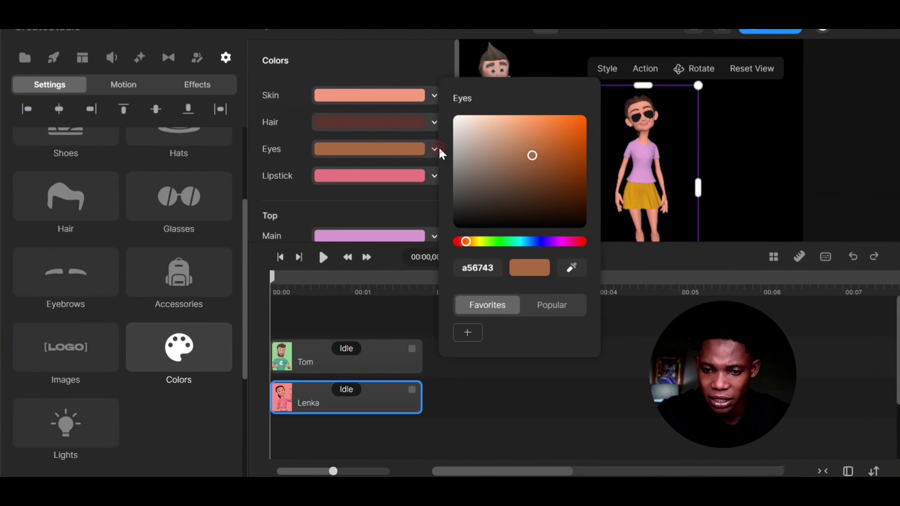
pyautogui.click(389, 212)
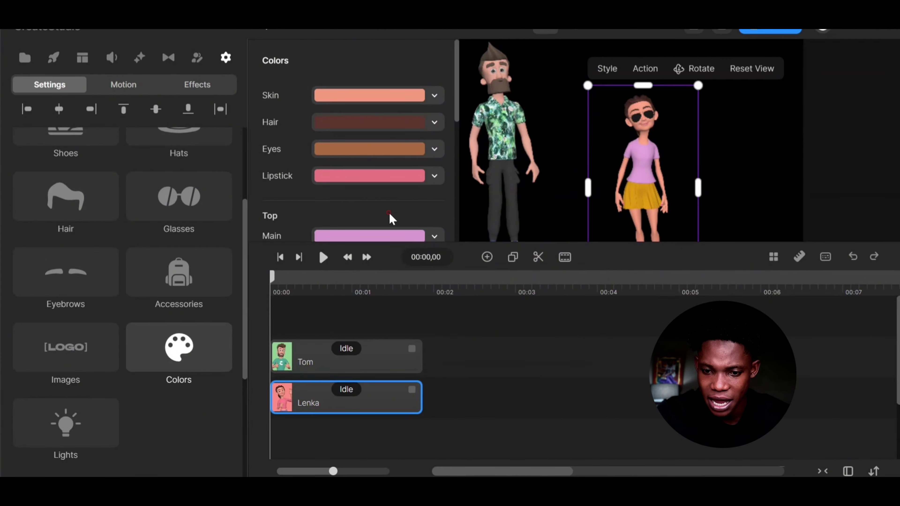
# Change Lenka's lipstick from the color settings to the bright purple 8005fc, trying dark red first.
pyautogui.click(434, 174)
pyautogui.moveTo(548, 156); pyautogui.dragTo(580, 185)
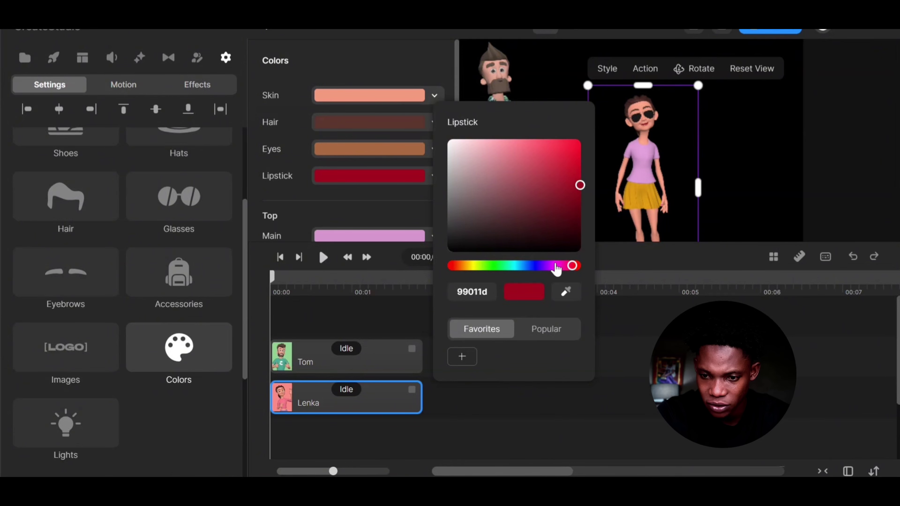
pyautogui.moveTo(557, 270); pyautogui.dragTo(545, 266)
pyautogui.moveTo(559, 168); pyautogui.dragTo(579, 141)
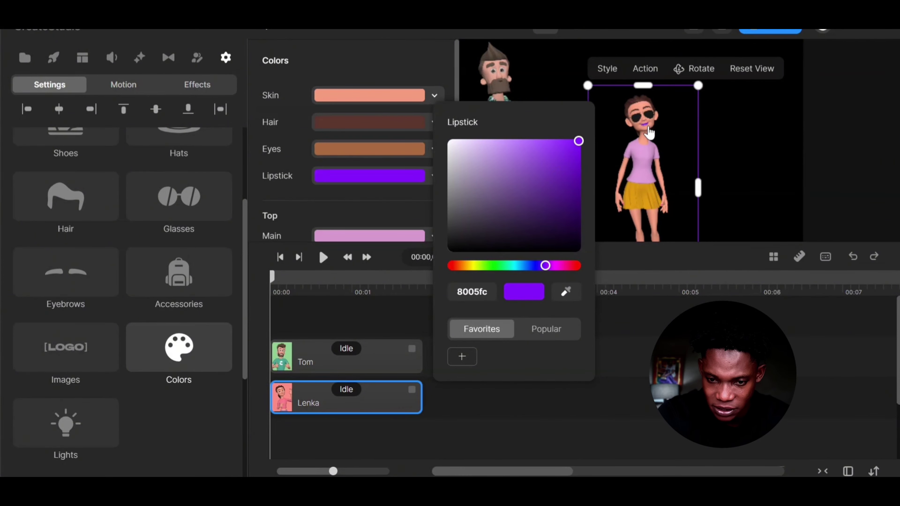
pyautogui.click(359, 194)
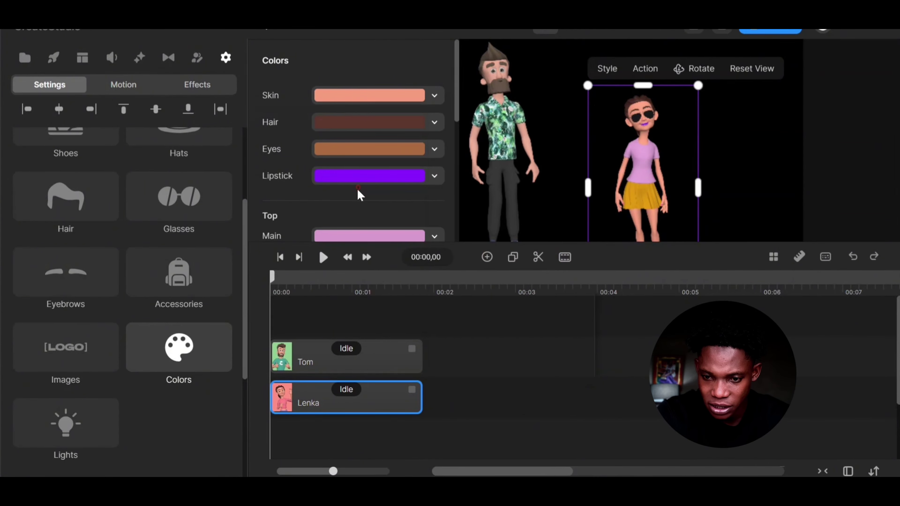
# Recolor the main color of Lenka's top to pale yellow, trying dark purple and dark olive first.
pyautogui.scroll(-2, 372, 185)
pyautogui.click(393, 173)
pyautogui.moveTo(506, 196)
pyautogui.mouseDown()
pyautogui.moveTo(525, 154)
pyautogui.moveTo(538, 227)
pyautogui.moveTo(476, 179)
pyautogui.moveTo(528, 229)
pyautogui.moveTo(508, 227)
pyautogui.mouseUp()
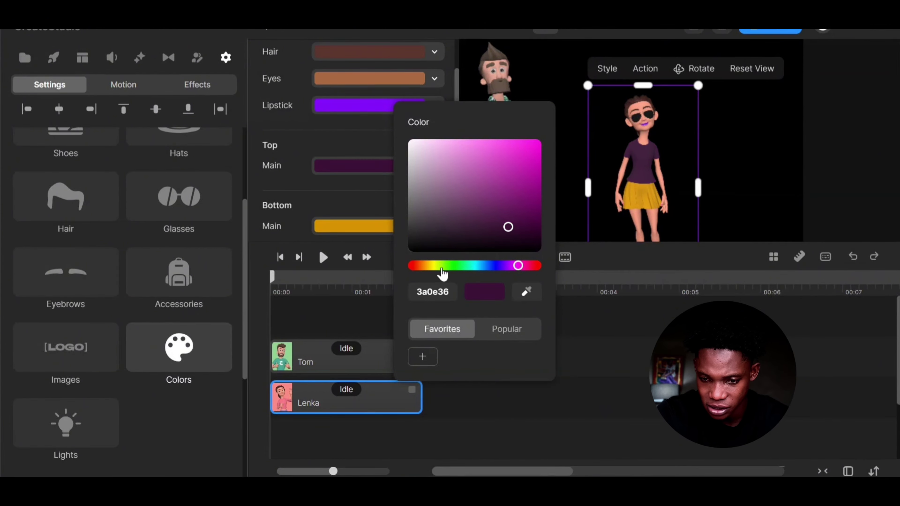
pyautogui.moveTo(433, 265); pyautogui.dragTo(469, 265)
pyautogui.click(434, 266)
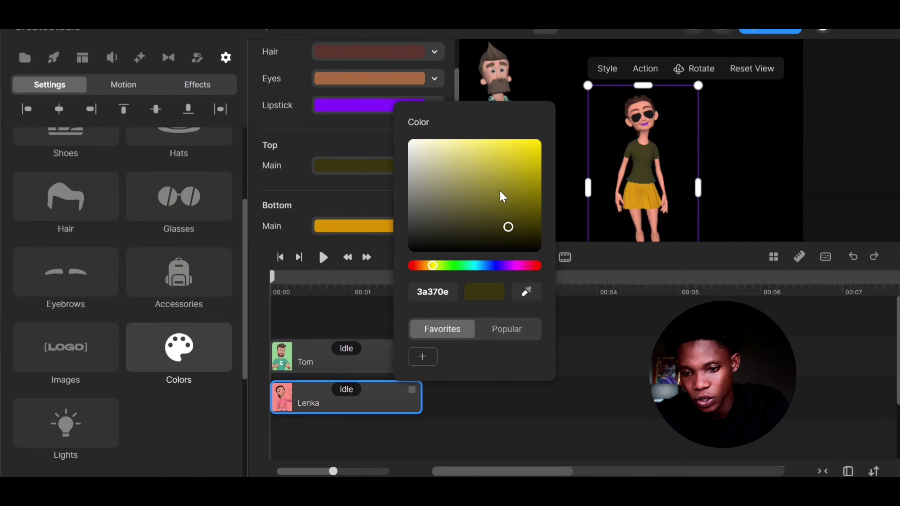
pyautogui.moveTo(503, 197); pyautogui.dragTo(450, 151)
pyautogui.click(178, 347)
pyautogui.scroll(-1, 181, 298)
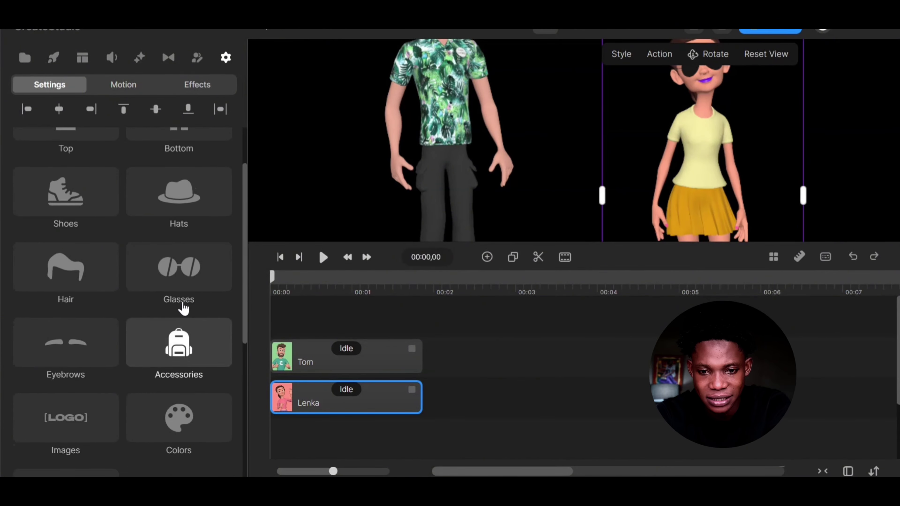
# Try the Fringe, Afro and Long Base hairstyles on Lenka.
pyautogui.click(84, 270)
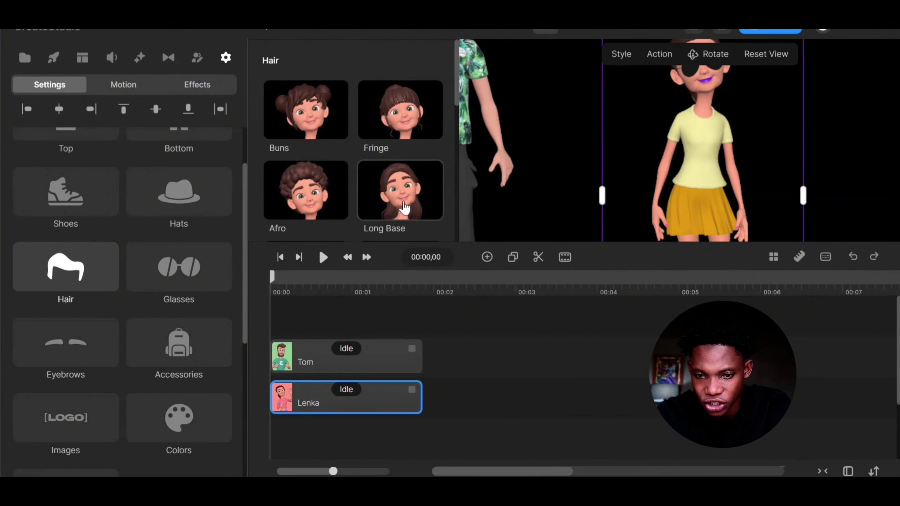
pyautogui.click(417, 117)
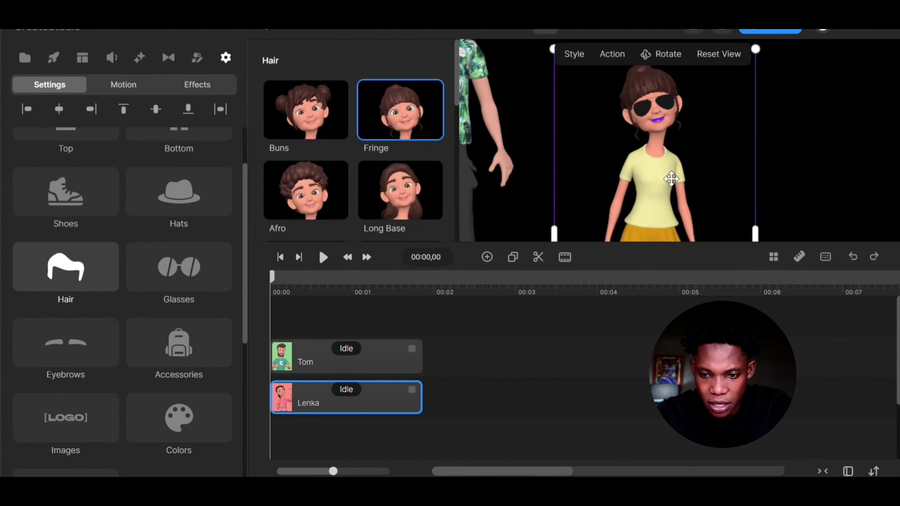
pyautogui.click(606, 186)
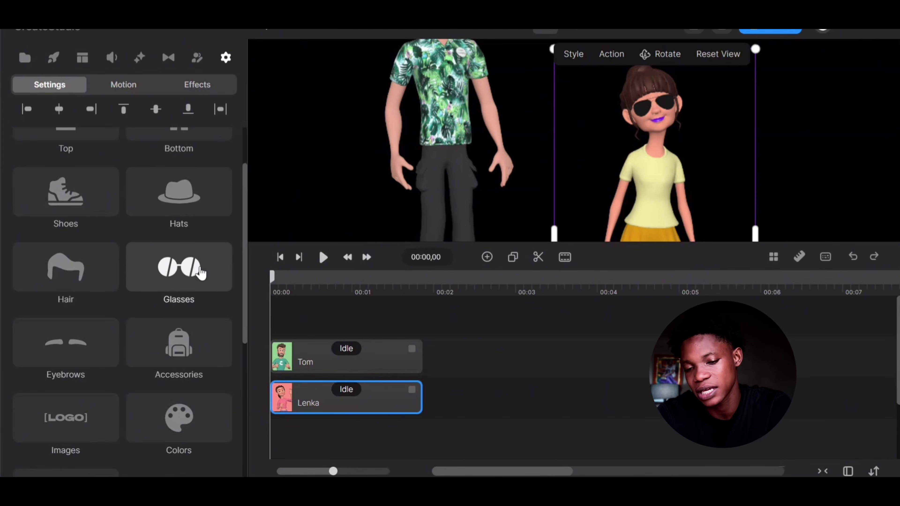
pyautogui.click(81, 285)
pyautogui.click(281, 206)
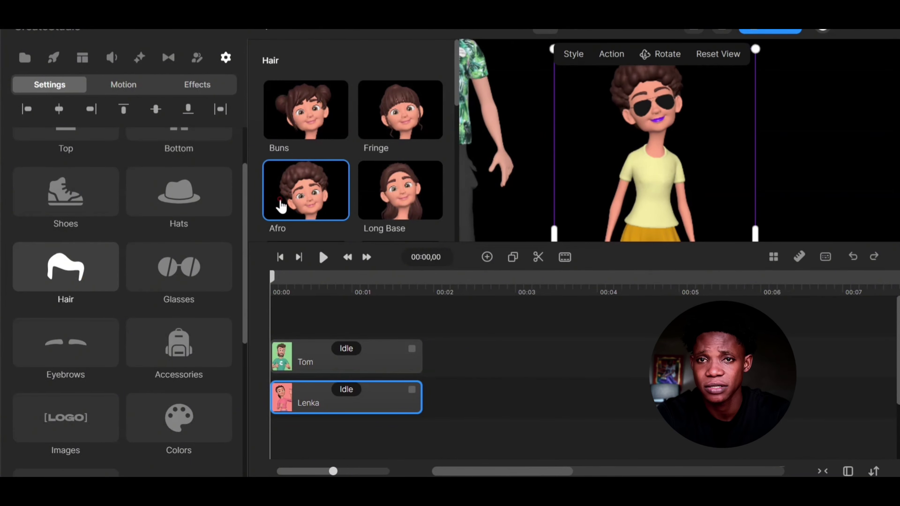
pyautogui.click(378, 189)
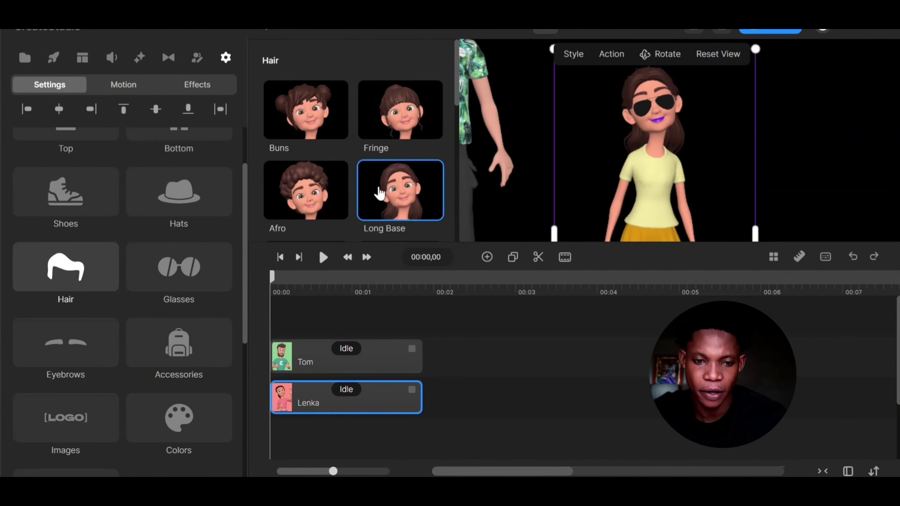
# Try the Elastic Left position entrance motion on Lenka.
pyautogui.click(107, 85)
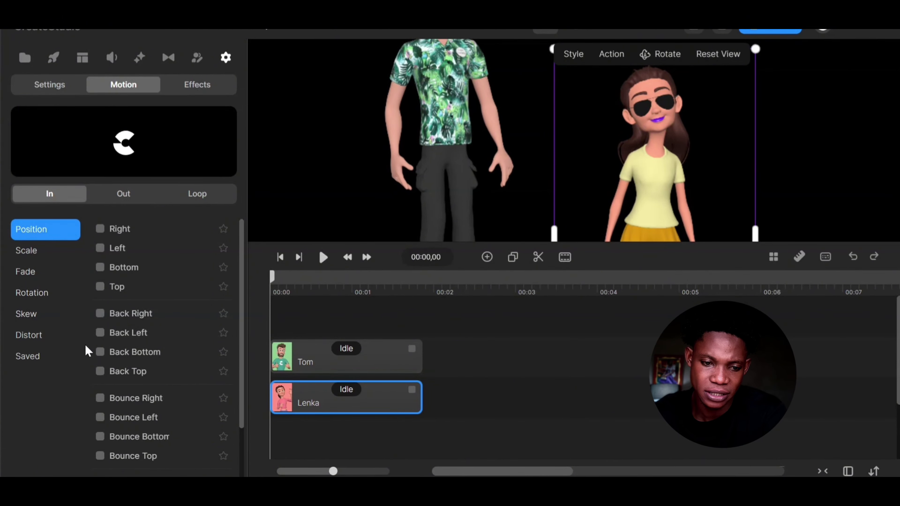
pyautogui.scroll(-2, 127, 302)
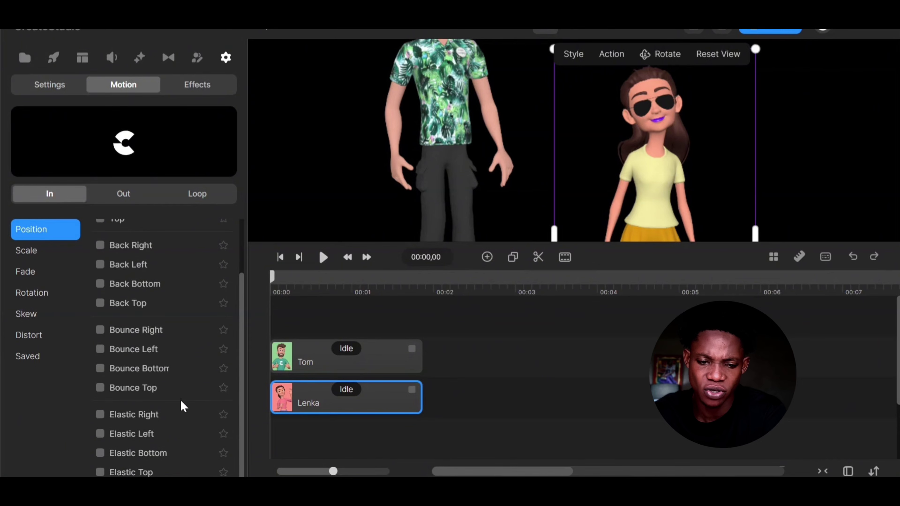
pyautogui.click(100, 434)
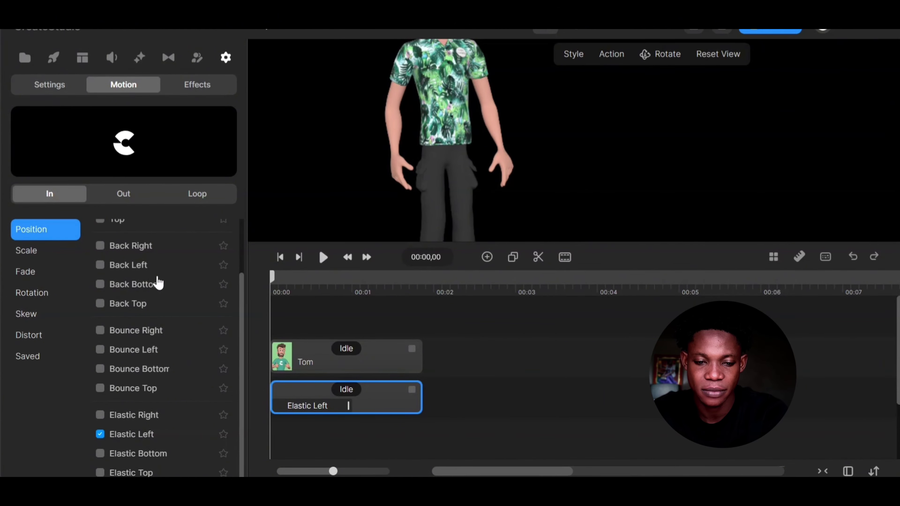
pyautogui.scroll(2, 136, 262)
pyautogui.click(548, 76)
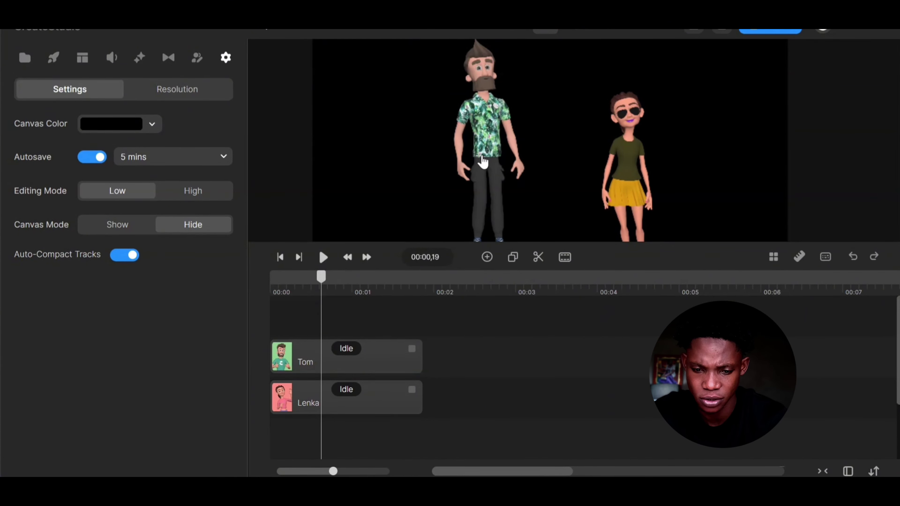
# Duplicate Tom and place the copy to the left of the original.
pyautogui.click(483, 162)
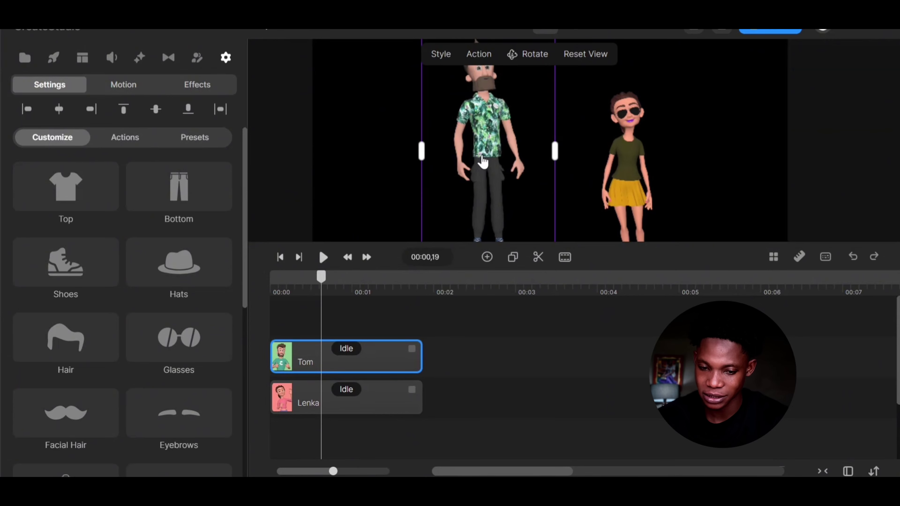
pyautogui.hotkey('ctrl', 'd')
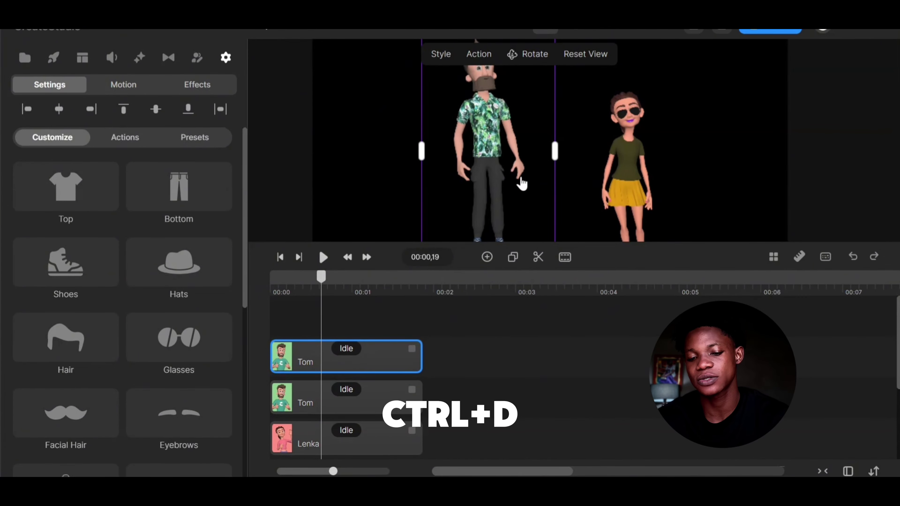
pyautogui.moveTo(482, 143); pyautogui.dragTo(388, 142)
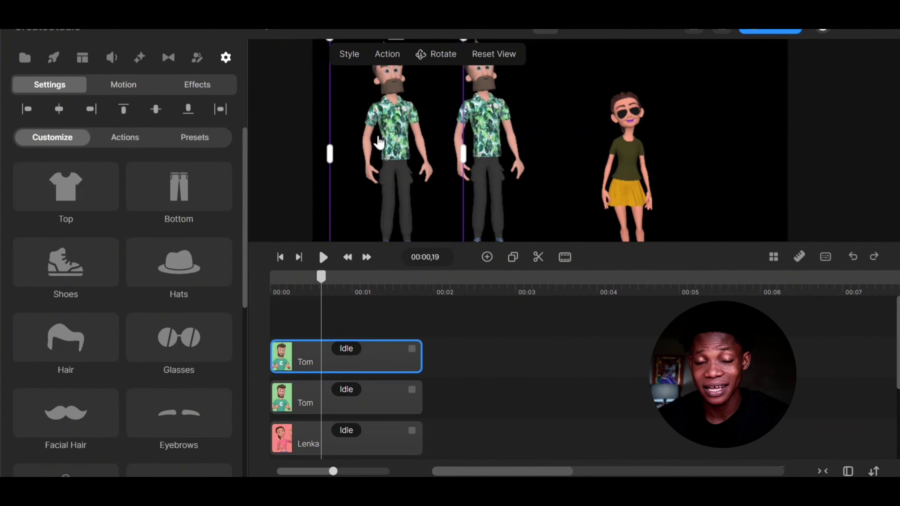
# Dress the duplicated Tom in the Hoodie and Jeans, trying the Shirt Suspenders top first.
pyautogui.click(87, 211)
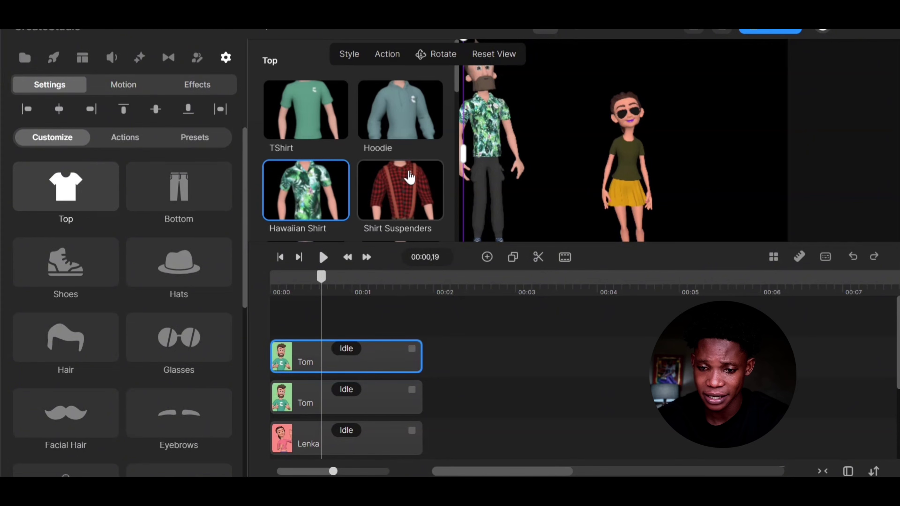
pyautogui.click(410, 178)
pyautogui.click(425, 100)
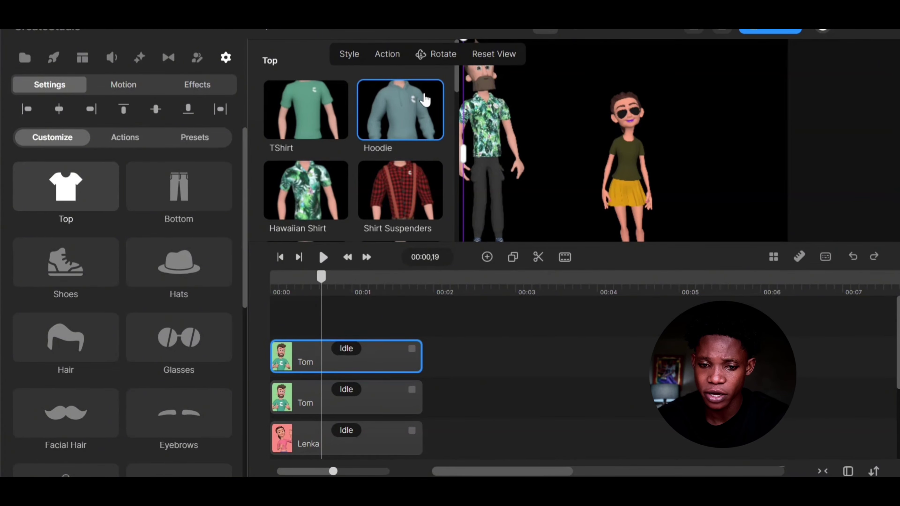
pyautogui.click(184, 188)
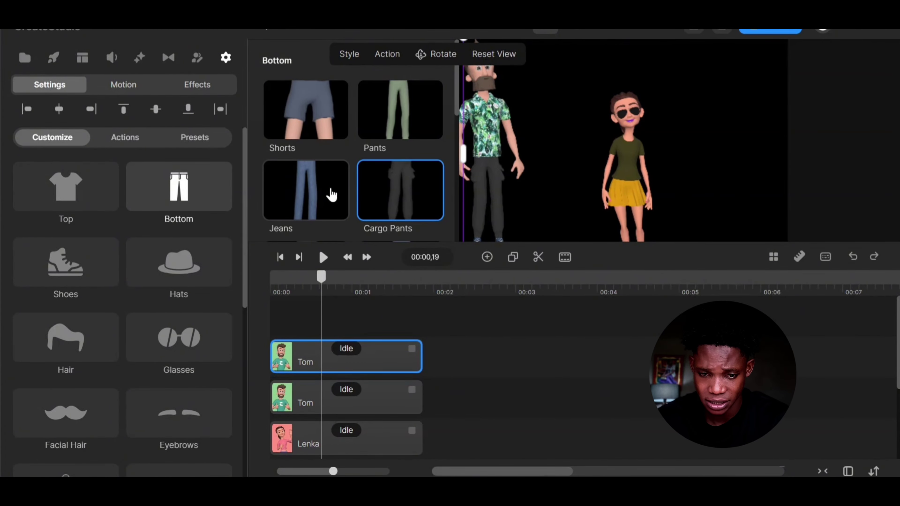
pyautogui.click(331, 193)
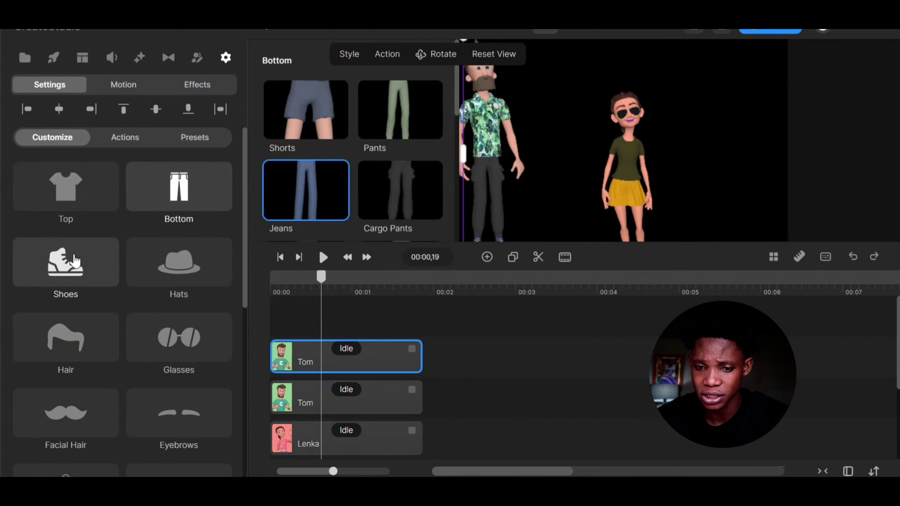
# Change the duplicated Tom's shoes to Sliders Socks.
pyautogui.click(65, 262)
pyautogui.scroll(-4, 427, 195)
pyautogui.scroll(-4, 427, 194)
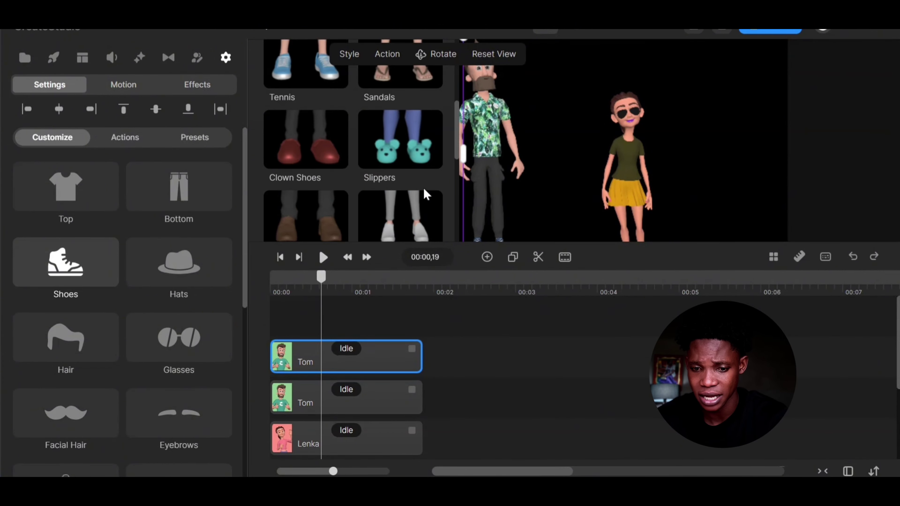
pyautogui.click(418, 161)
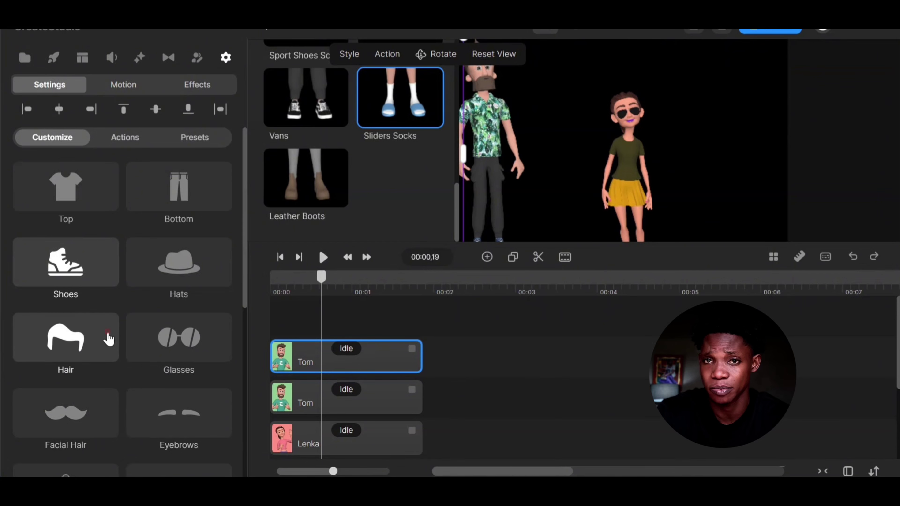
# Give the duplicated Tom the Dreadlock hairstyle and the 3D glasses.
pyautogui.click(109, 339)
pyautogui.scroll(5, 390, 152)
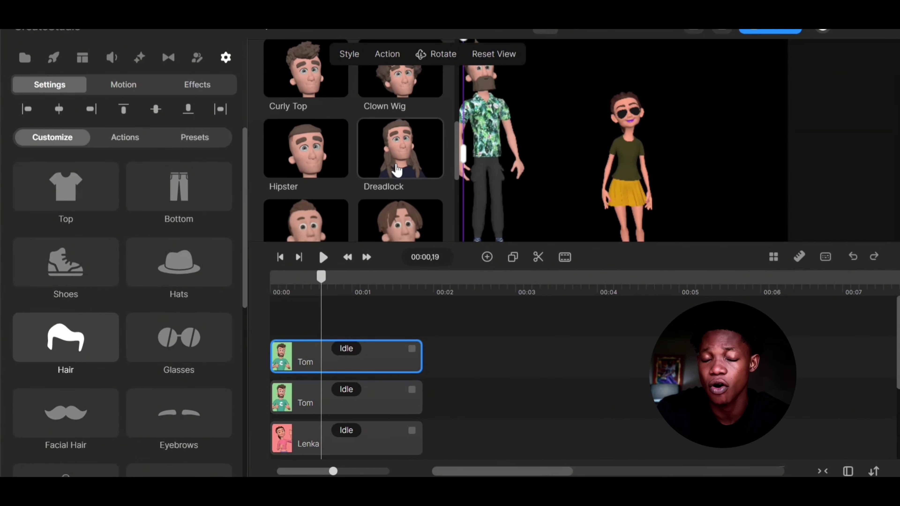
pyautogui.click(413, 165)
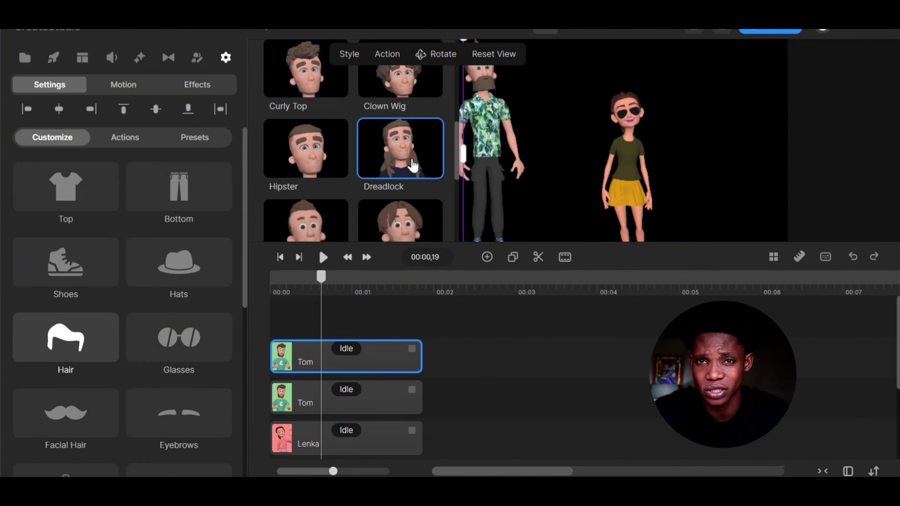
pyautogui.click(187, 360)
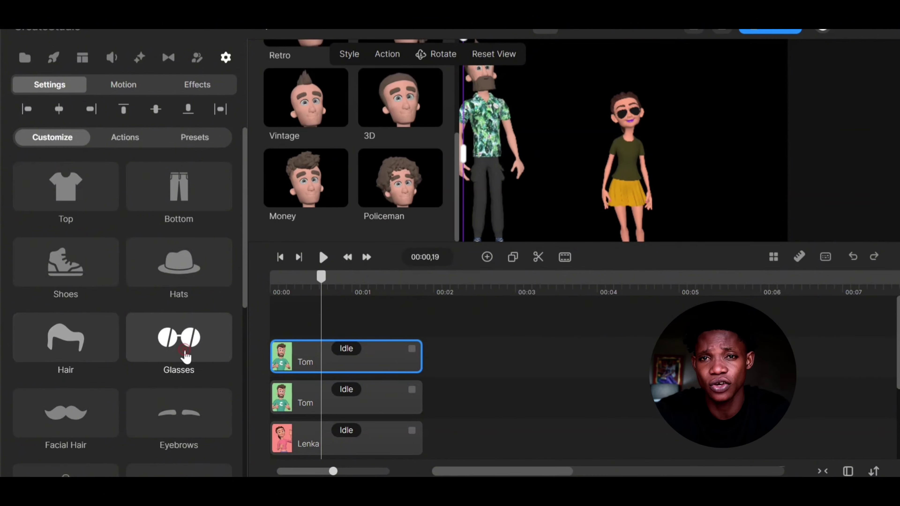
pyautogui.click(406, 101)
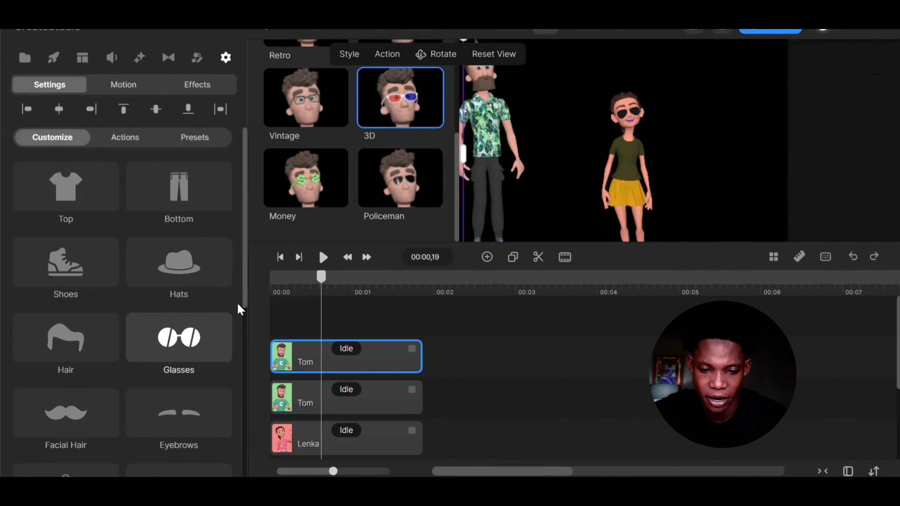
pyautogui.click(557, 316)
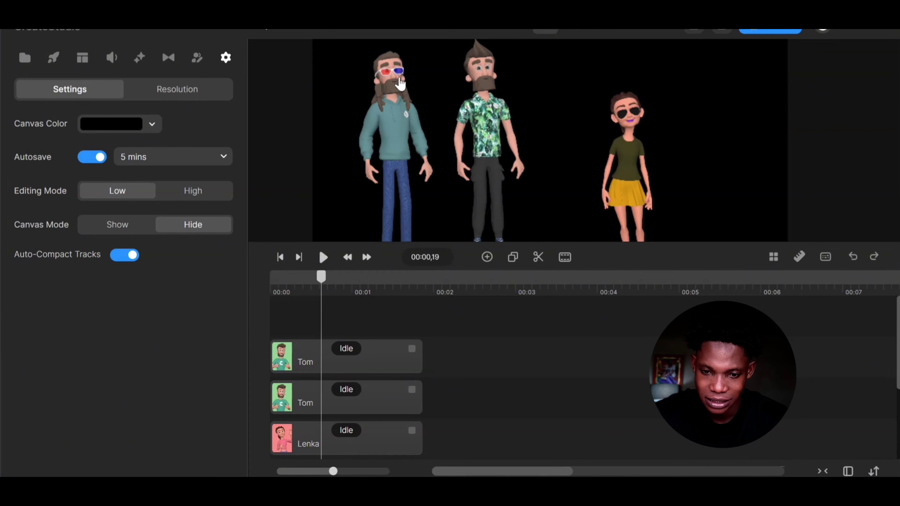
# Change the duplicated Tom's facial hair to Strubbble, trying the Square Beard first.
pyautogui.click(403, 114)
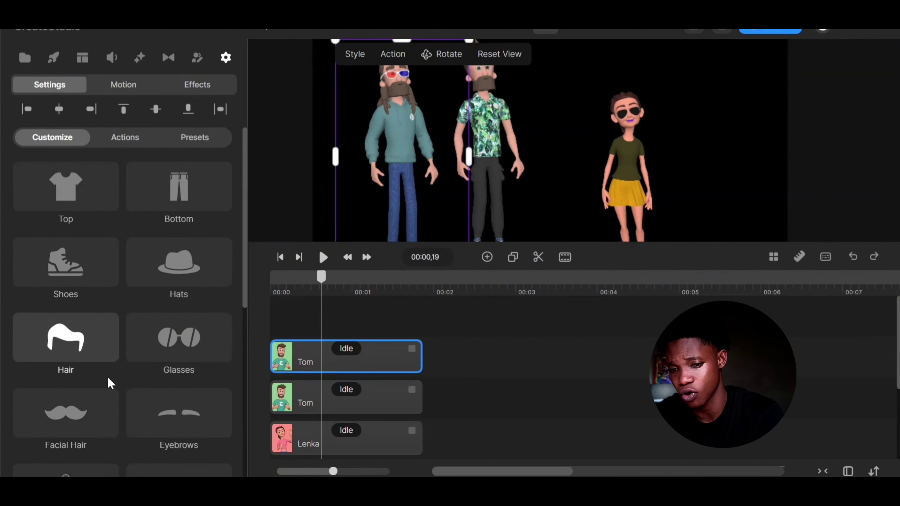
pyautogui.scroll(-2, 100, 440)
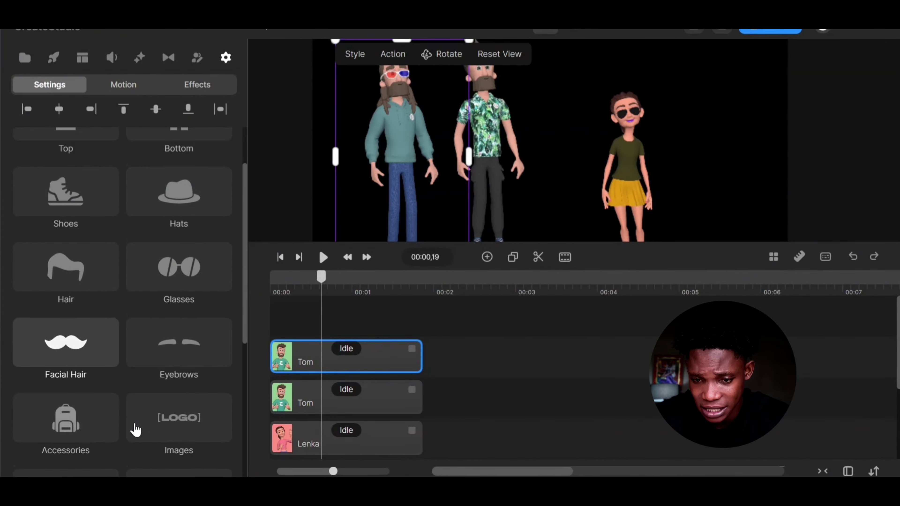
pyautogui.click(76, 351)
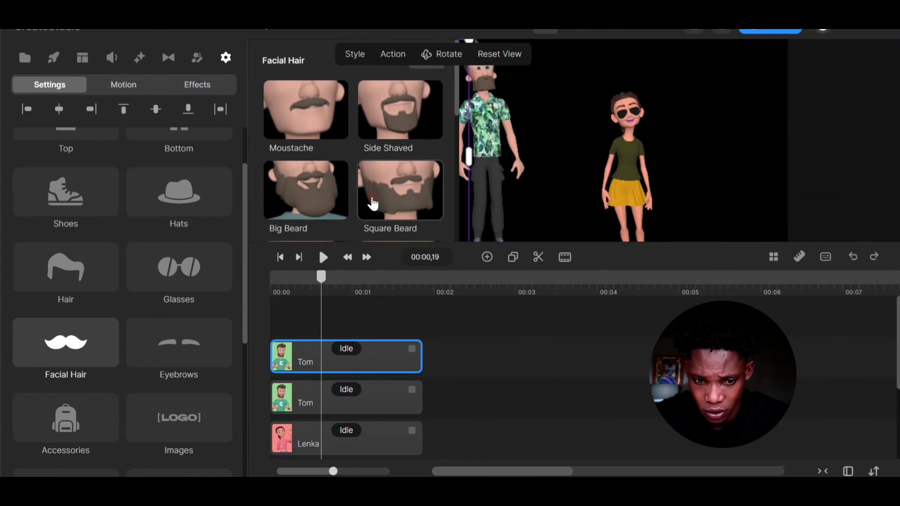
pyautogui.click(372, 203)
pyautogui.scroll(-5, 355, 159)
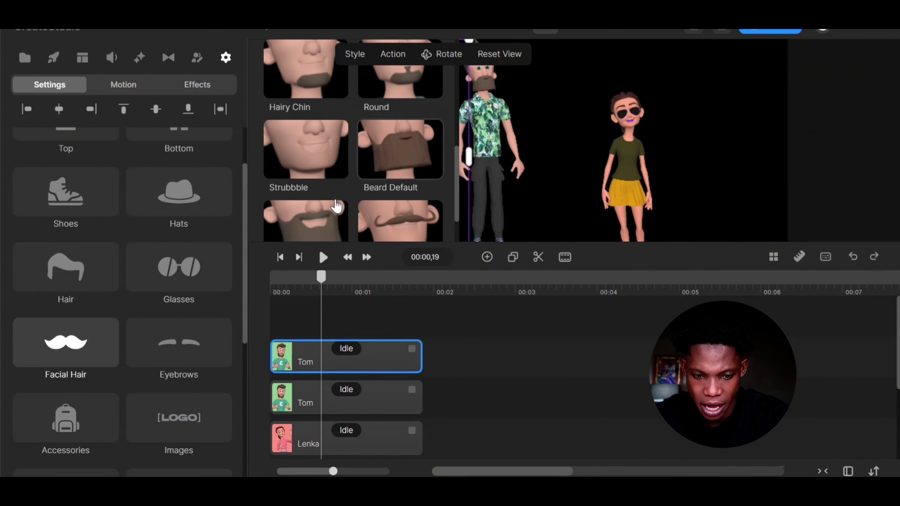
pyautogui.click(305, 156)
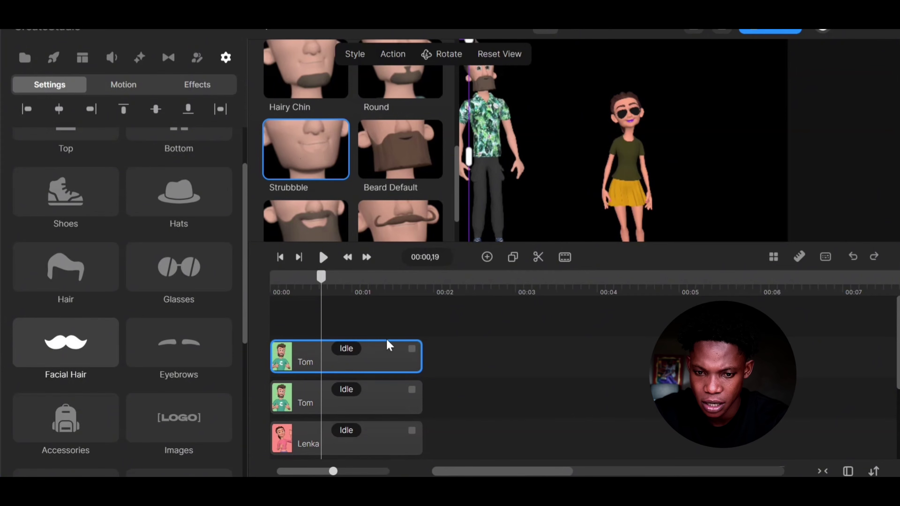
pyautogui.click(509, 327)
# Save the Tom wearing the hoodie and 3D glasses as a character preset.
pyautogui.click(406, 123)
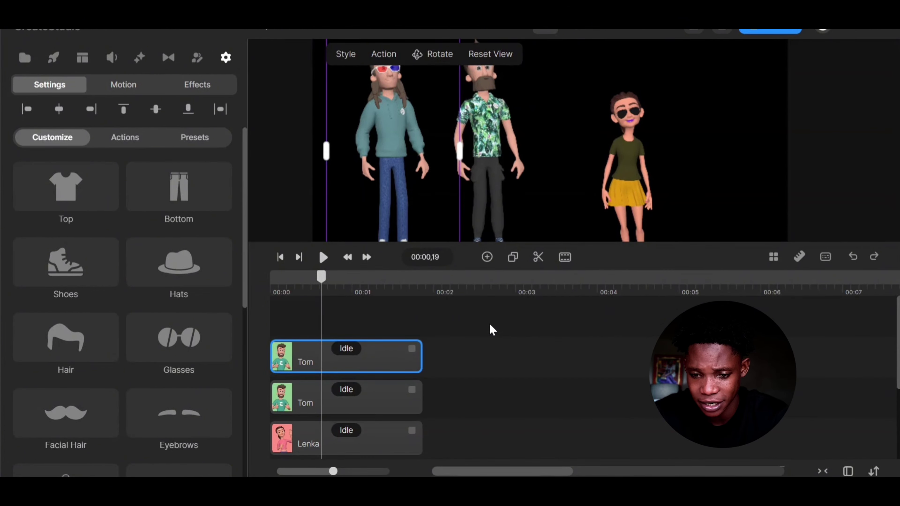
pyautogui.rightClick(392, 134)
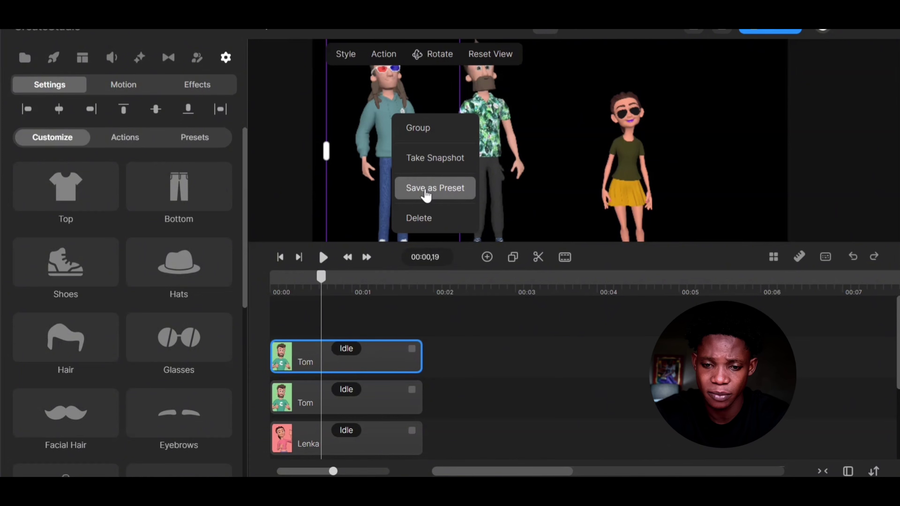
pyautogui.click(425, 192)
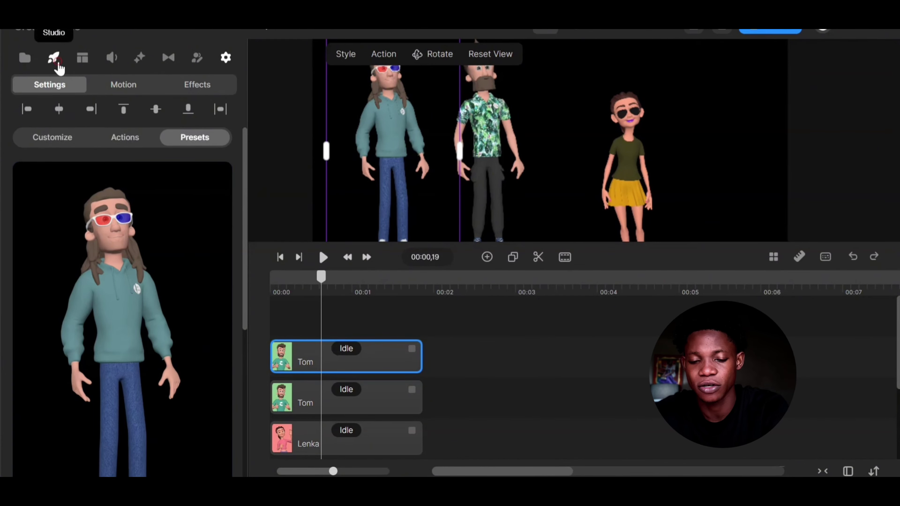
# Add another Tom from the 3D Creator characters and place him to the right of Lenka.
pyautogui.click(53, 57)
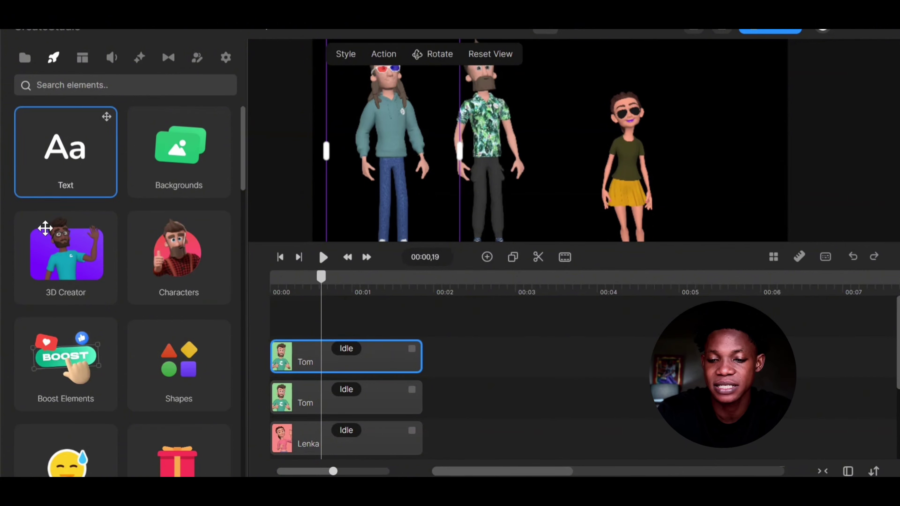
pyautogui.click(55, 272)
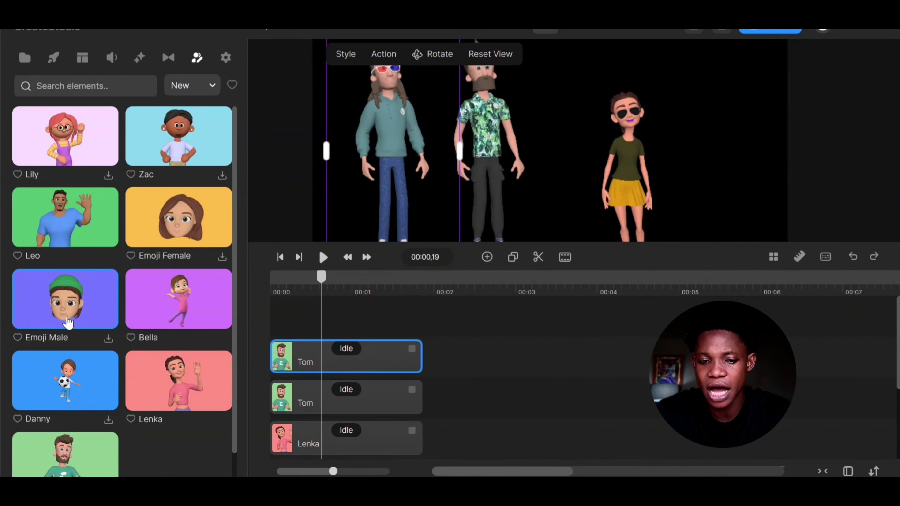
pyautogui.scroll(-1, 82, 340)
pyautogui.moveTo(65, 431); pyautogui.dragTo(698, 105)
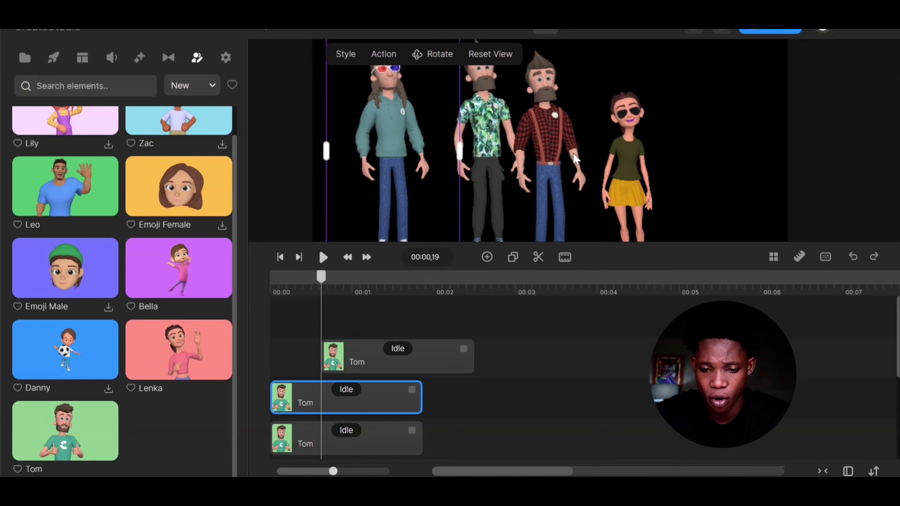
pyautogui.moveTo(531, 144); pyautogui.dragTo(700, 103)
pyautogui.rightClick(547, 131)
pyautogui.click(664, 317)
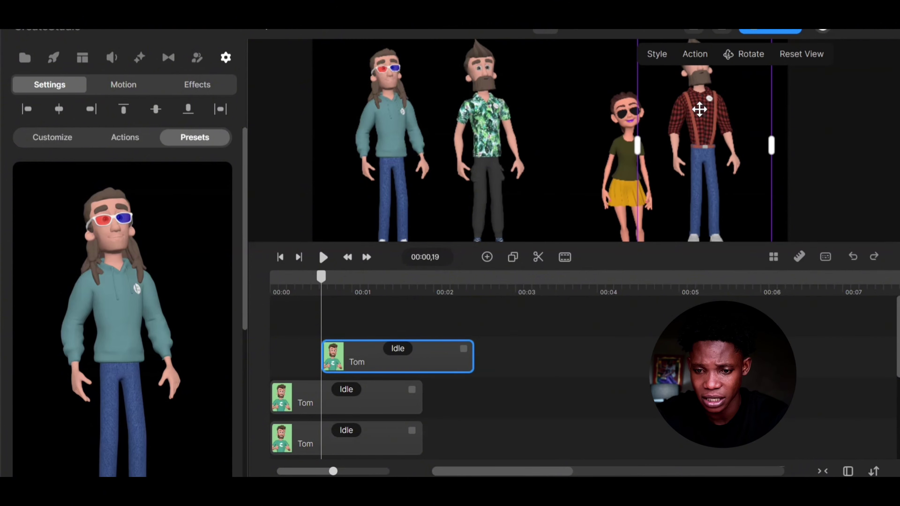
# Apply the saved hoodie and 3D glasses preset to the new Tom beside Lenka.
pyautogui.click(204, 142)
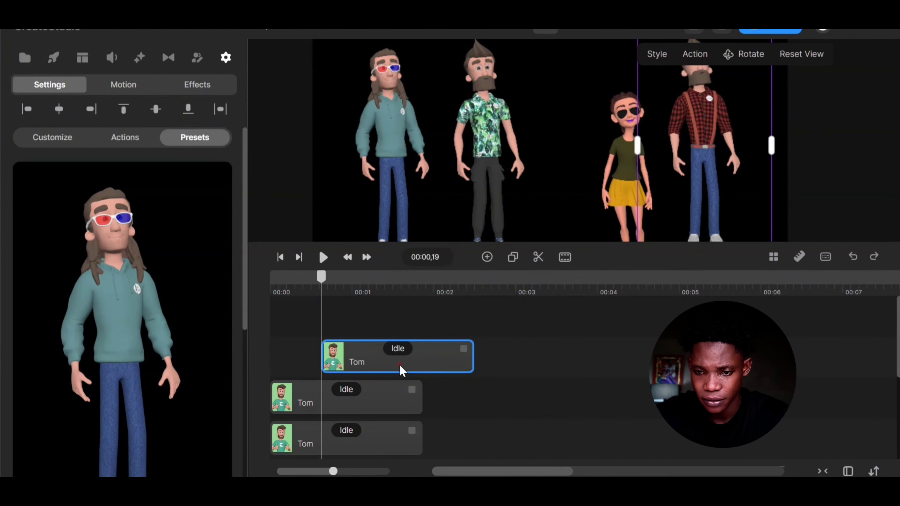
pyautogui.click(118, 332)
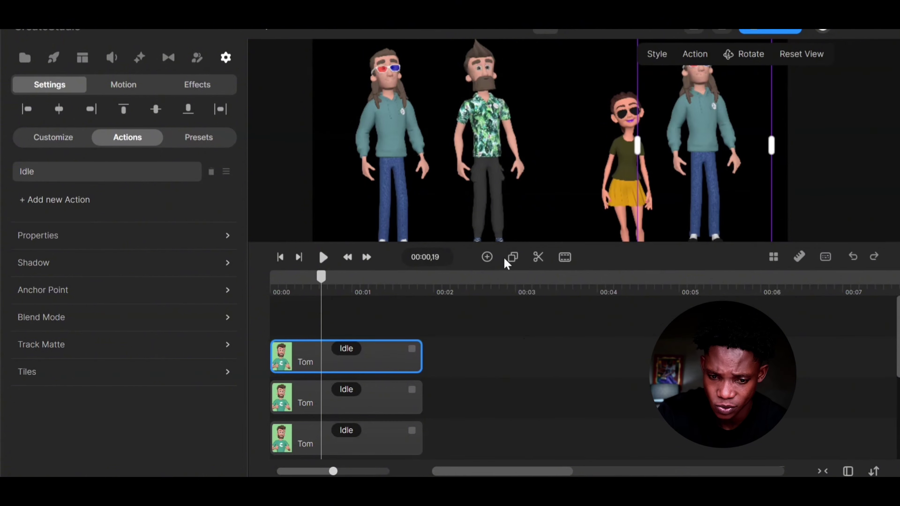
# Rename the layer of the Tom wearing the green leaf-print shirt as DAD.
pyautogui.click(483, 151)
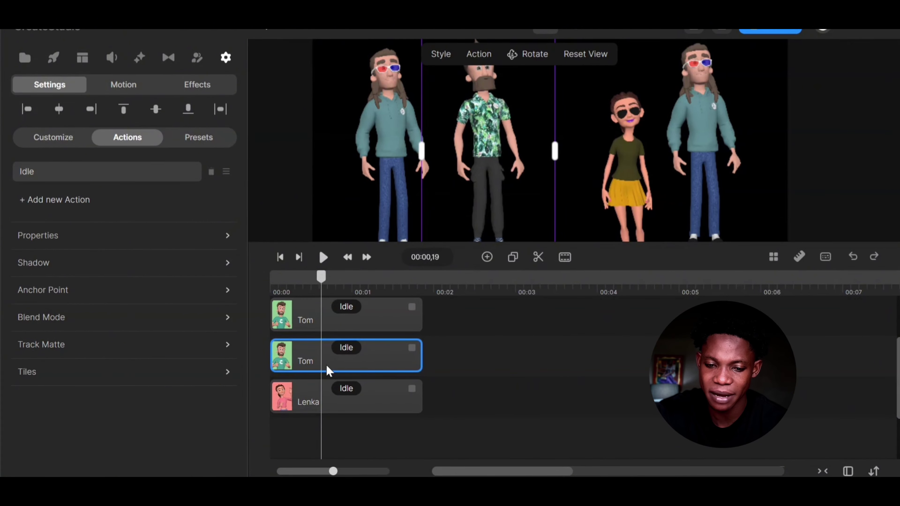
pyautogui.rightClick(312, 369)
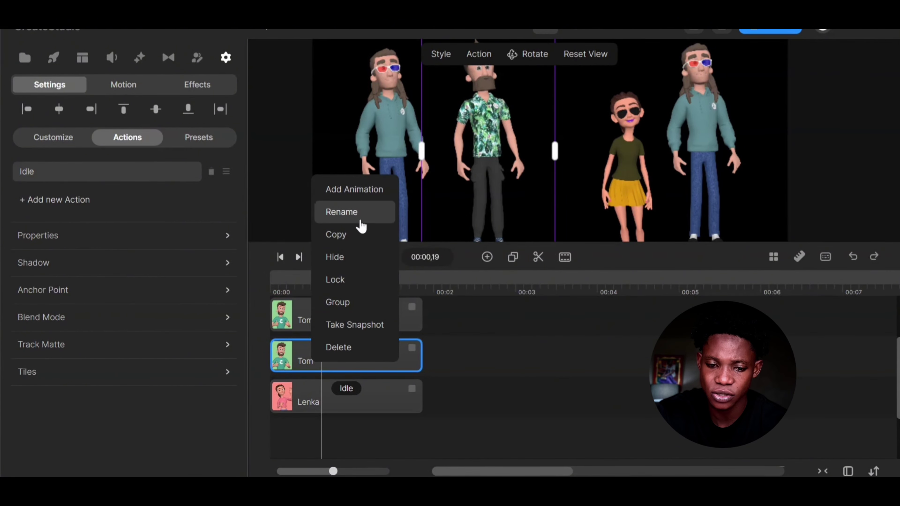
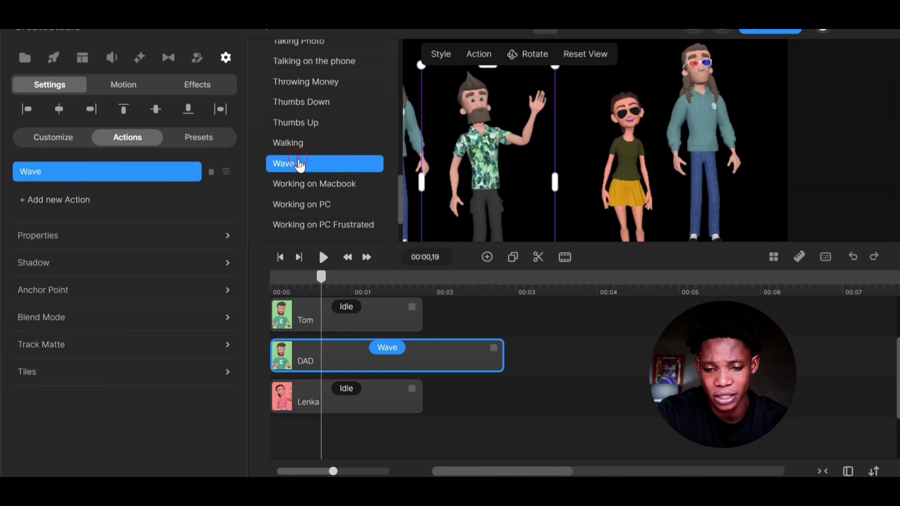
# Set DAD's action to Wave, trying Walking first.
pyautogui.click(299, 146)
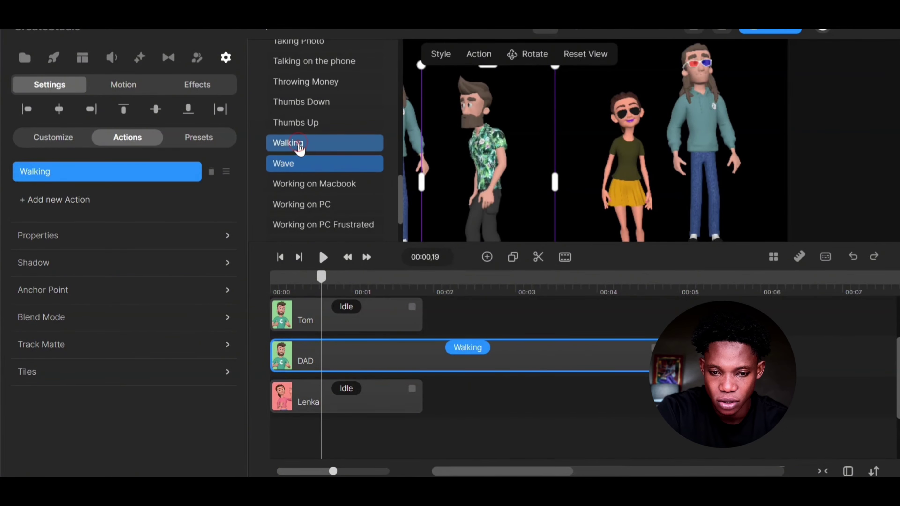
pyautogui.click(299, 119)
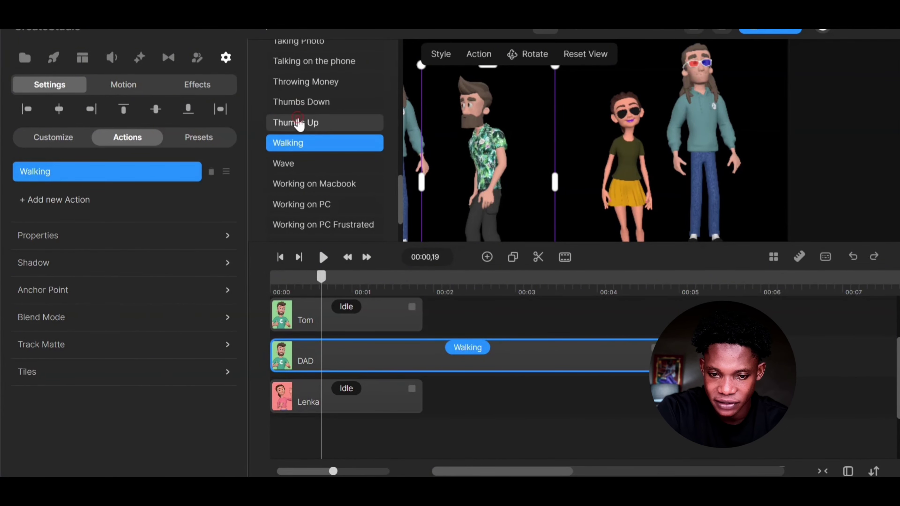
pyautogui.click(307, 168)
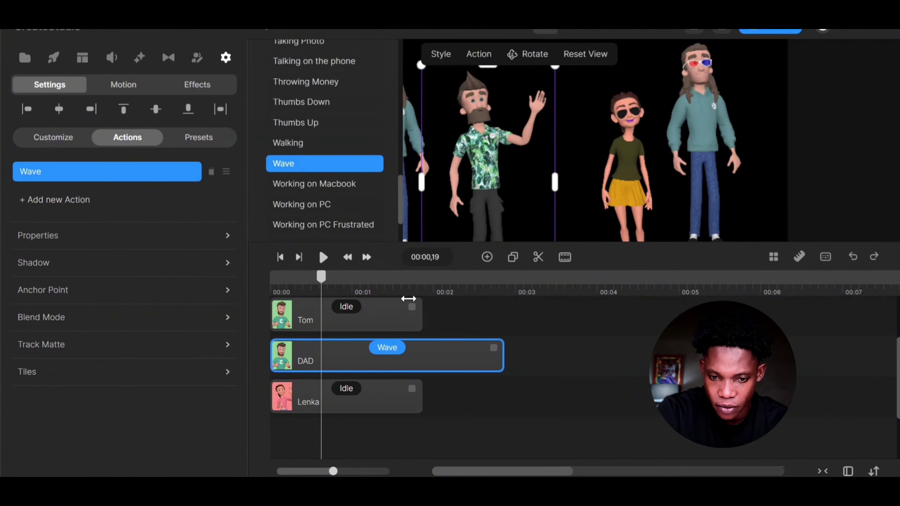
pyautogui.click(502, 338)
pyautogui.click(473, 159)
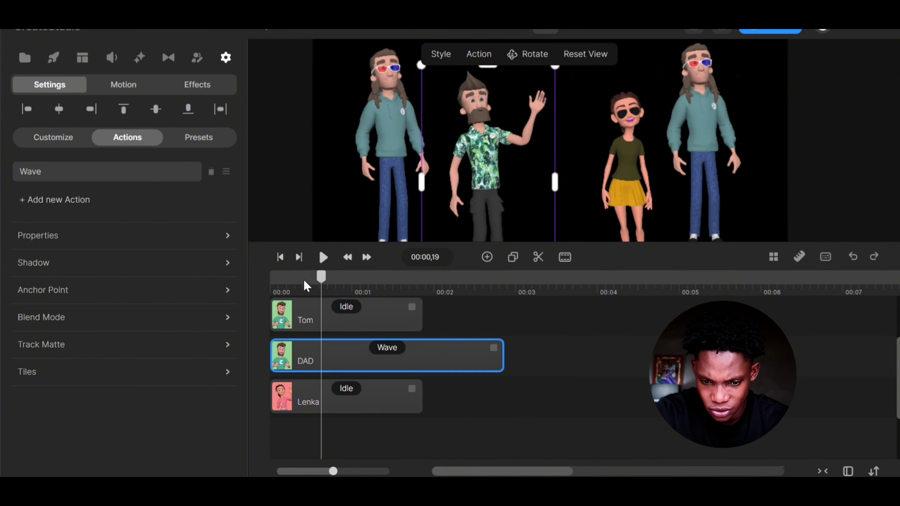
# Play back DAD's Wave action from near the start of the timeline.
pyautogui.moveTo(322, 280); pyautogui.dragTo(258, 282)
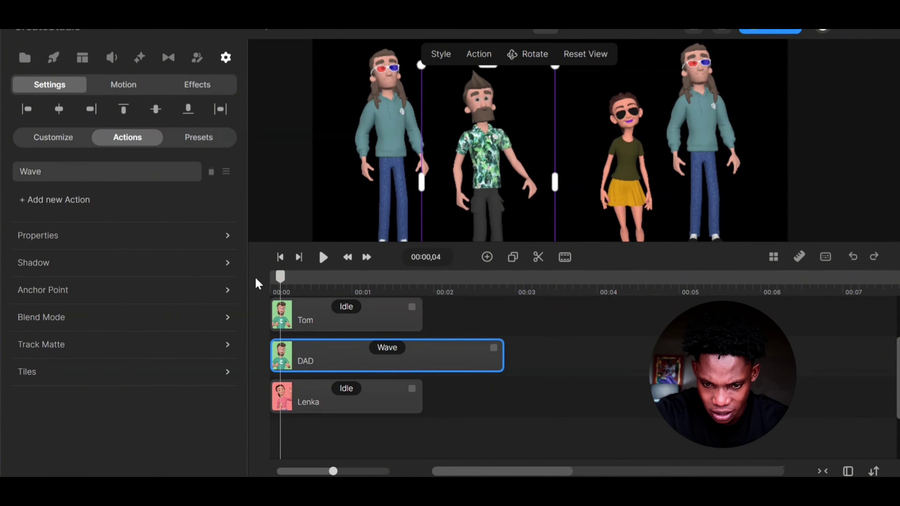
pyautogui.click(318, 264)
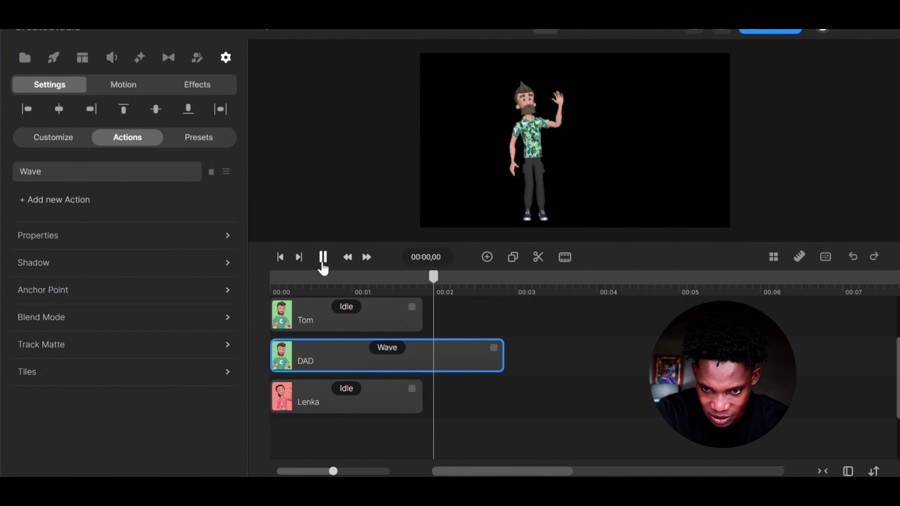
pyautogui.click(323, 263)
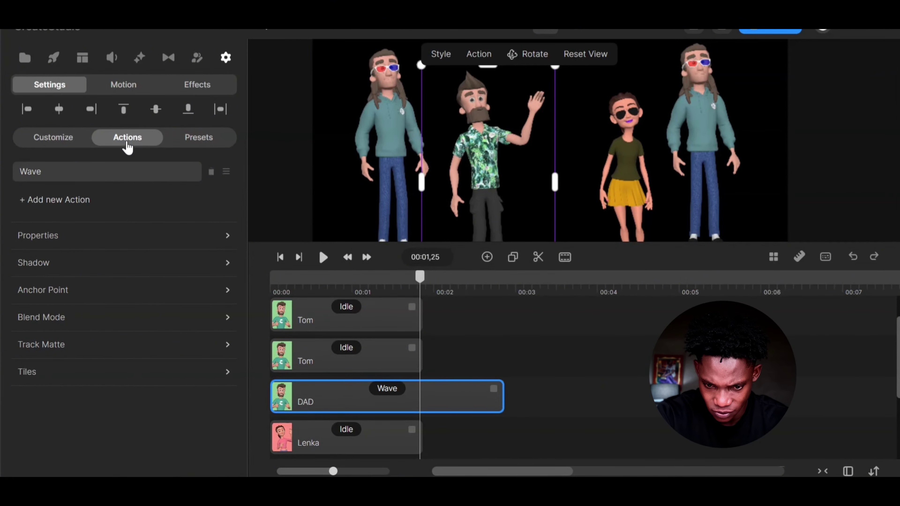
# Add a Dancing action after DAD's Wave and shorten both actions on the timeline.
pyautogui.click(394, 401)
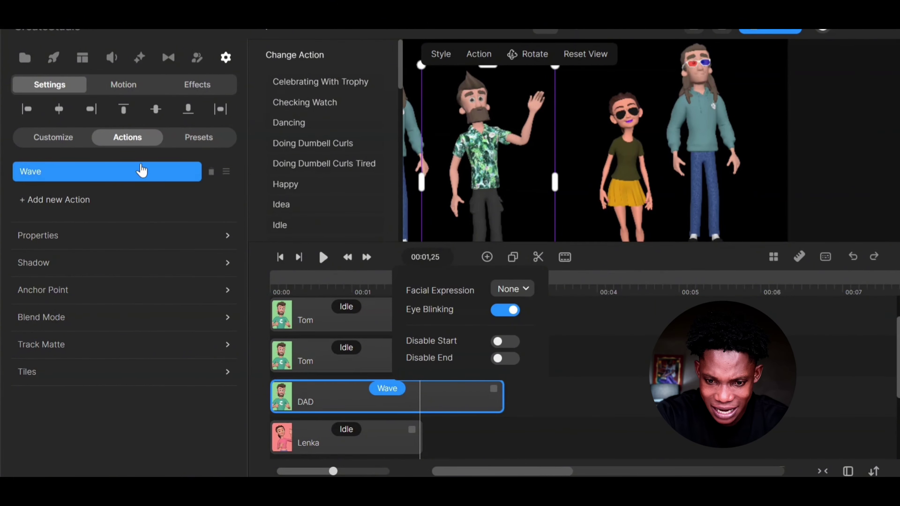
pyautogui.click(139, 146)
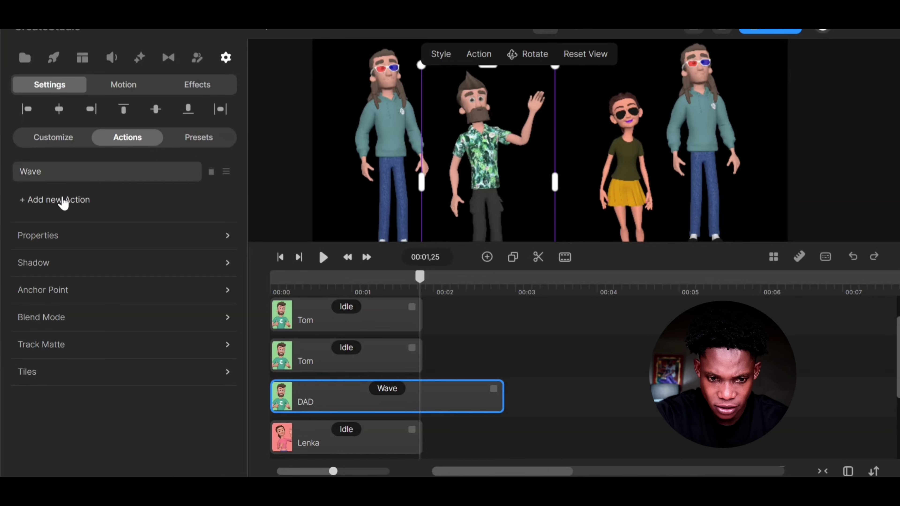
pyautogui.click(61, 200)
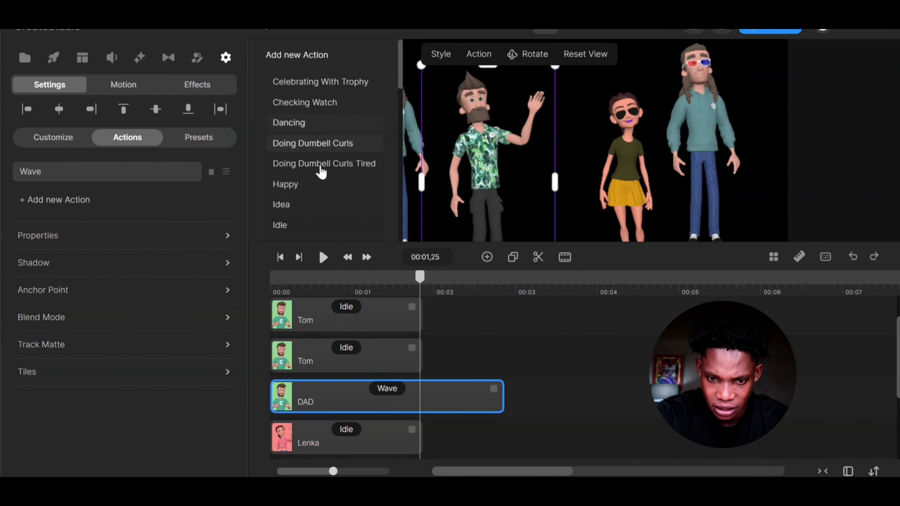
pyautogui.click(314, 127)
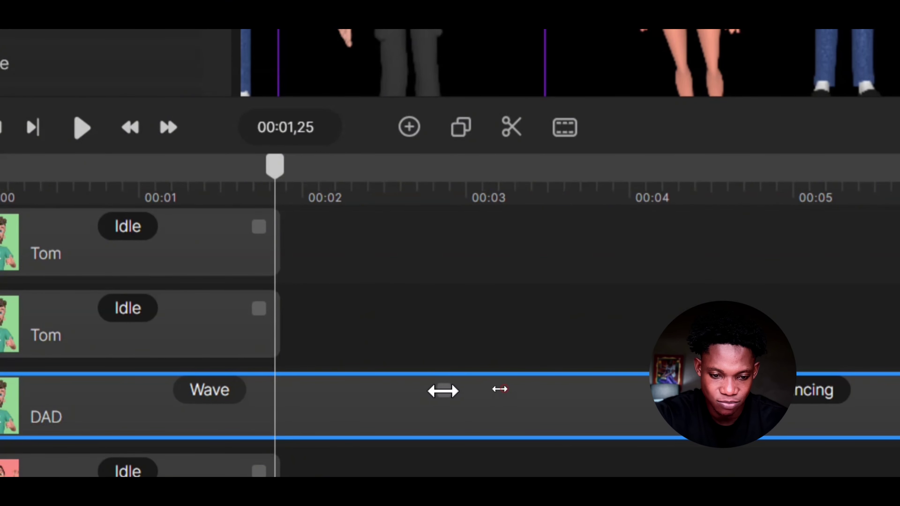
pyautogui.moveTo(443, 391); pyautogui.dragTo(151, 406)
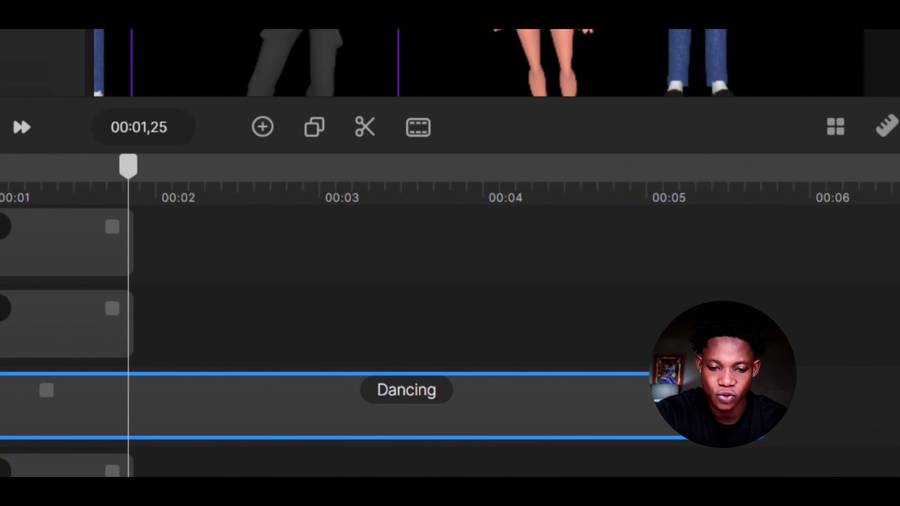
pyautogui.moveTo(706, 391); pyautogui.dragTo(450, 396)
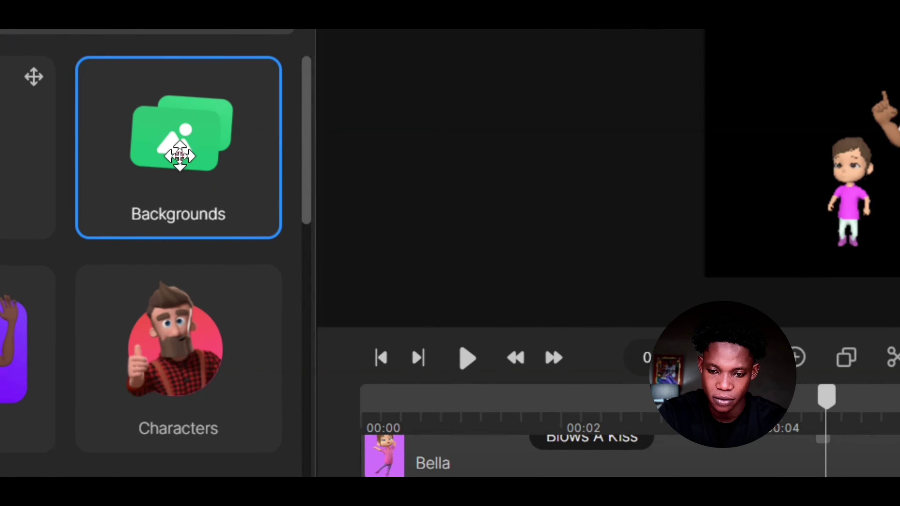
# Download the red-curtained Stage background, add it to the timeline and move it beneath all other layers.
pyautogui.click(180, 156)
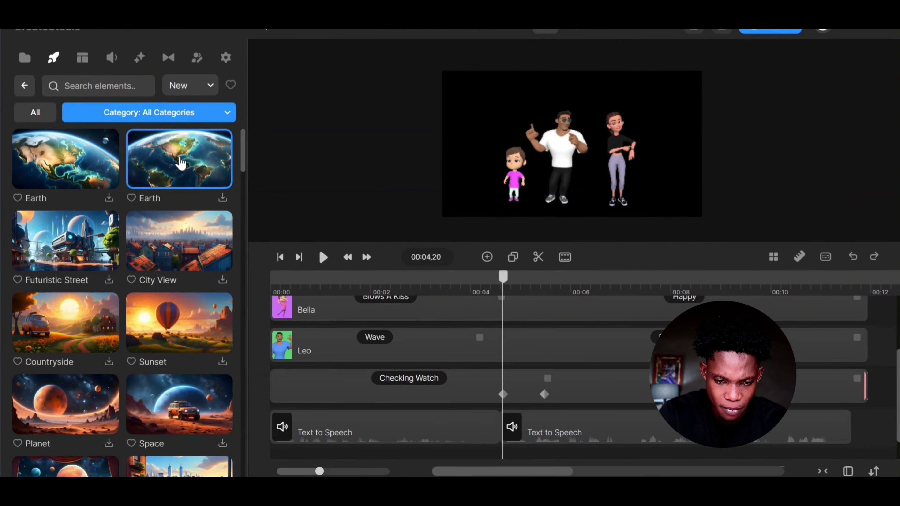
pyautogui.scroll(-8, 184, 200)
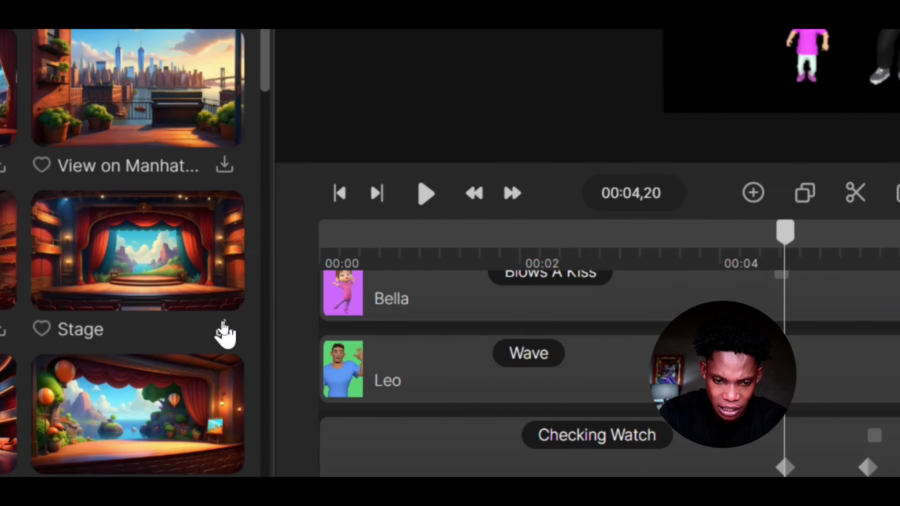
pyautogui.click(222, 324)
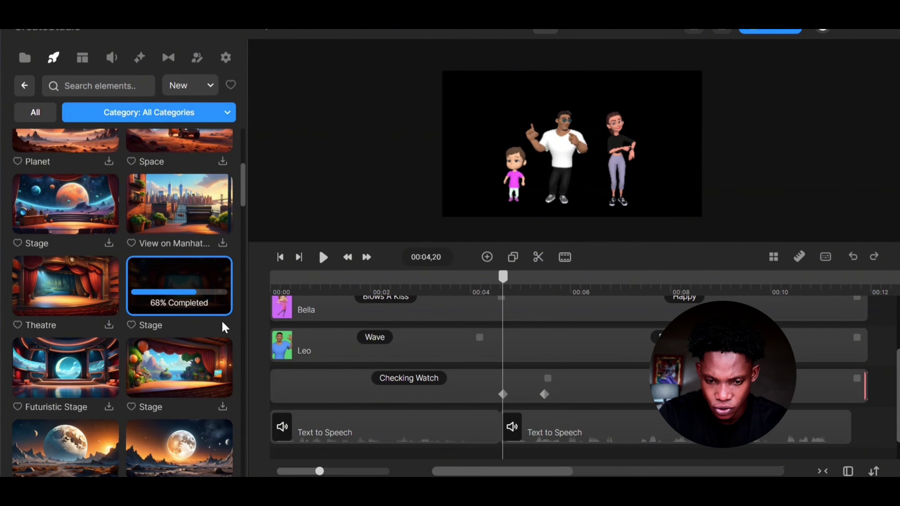
pyautogui.moveTo(219, 310); pyautogui.dragTo(306, 325)
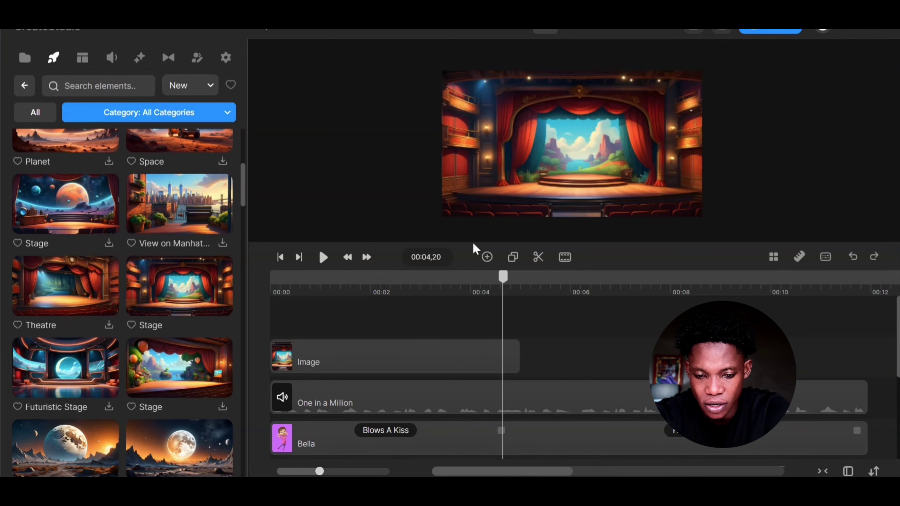
pyautogui.moveTo(414, 359); pyautogui.dragTo(416, 440)
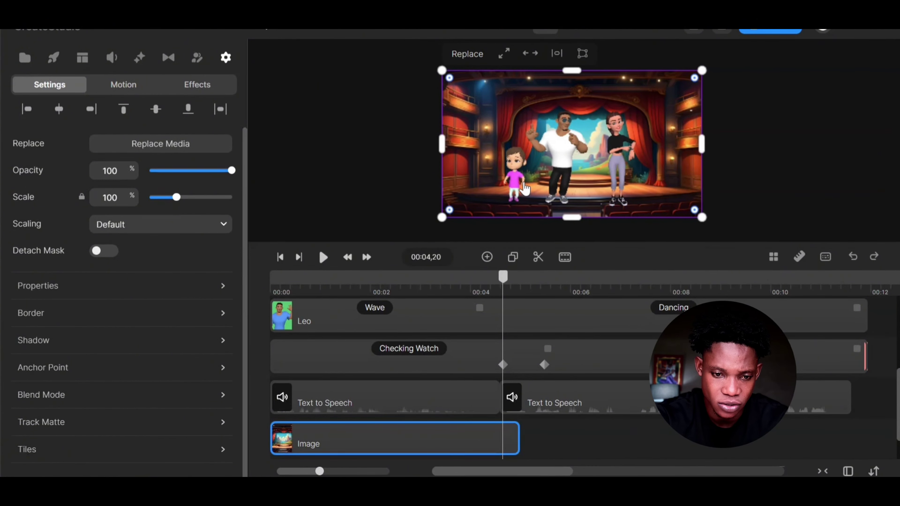
# Delete the Stage background image from the timeline.
pyautogui.rightClick(402, 440)
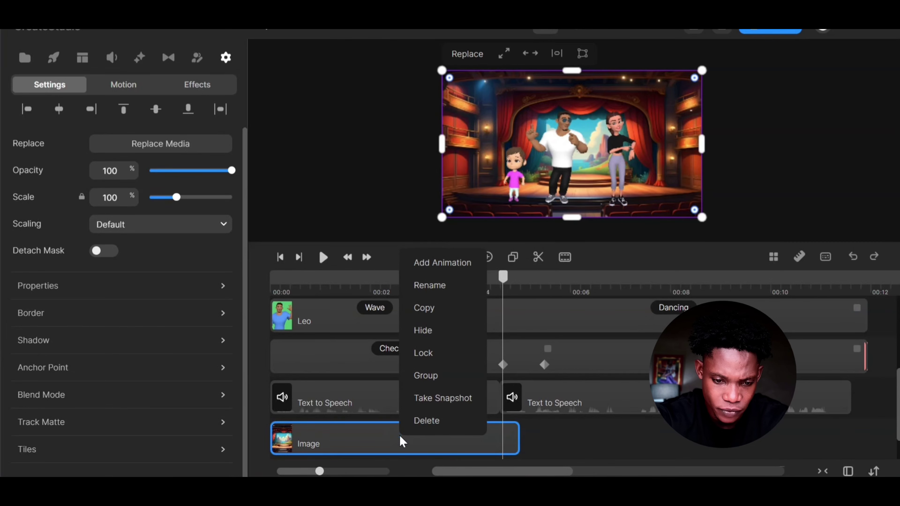
pyautogui.click(415, 422)
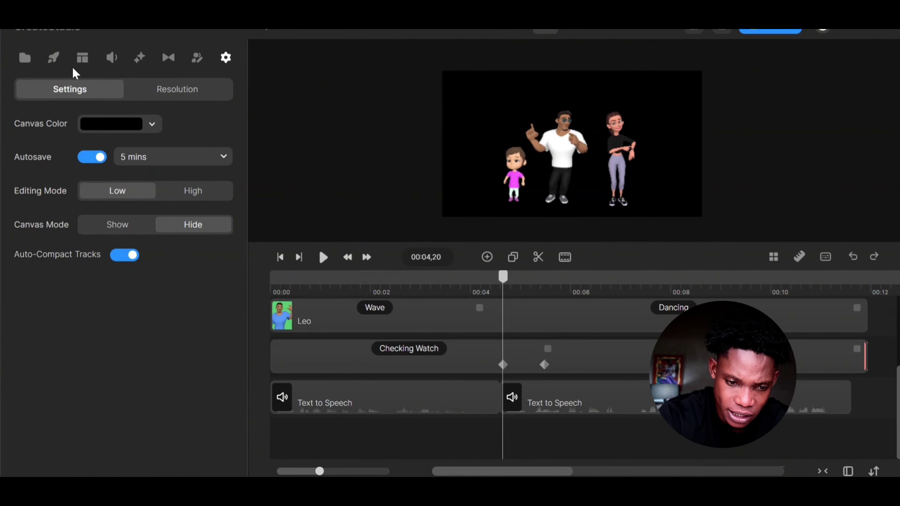
# Search the backgrounds for "BED", download Girl's Bedroom and place it as the lowest timeline layer.
pyautogui.click(53, 58)
pyautogui.click(103, 85)
pyautogui.write('BED')
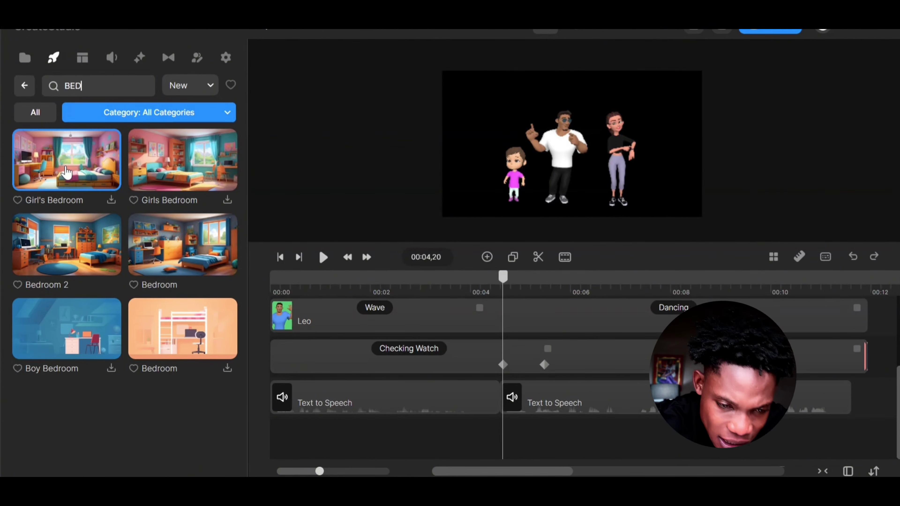
pyautogui.click(111, 200)
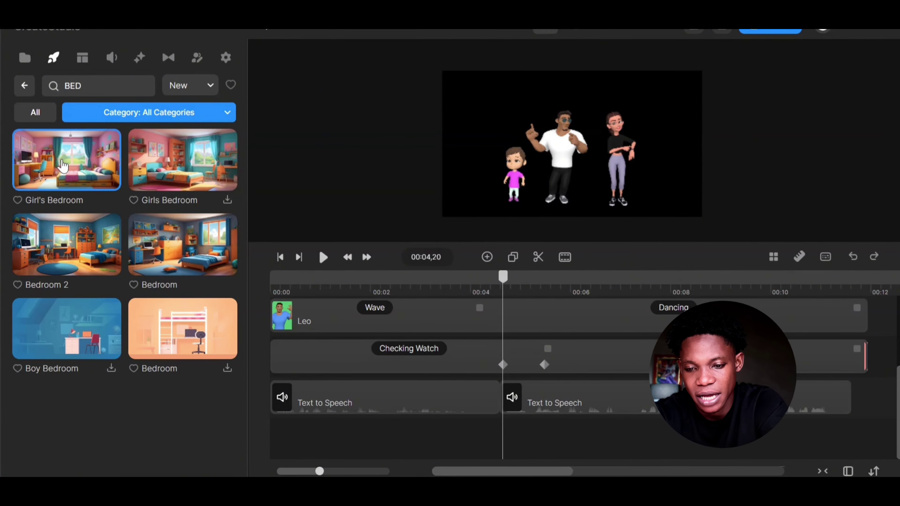
pyautogui.moveTo(49, 161); pyautogui.dragTo(304, 436)
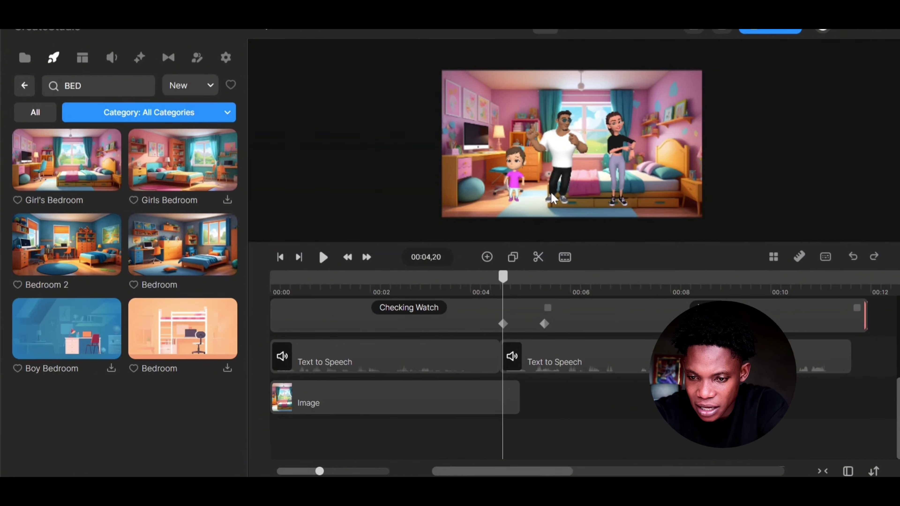
# Move Leo, the woman in the black top and Bella slightly lower so they stand on the bedroom floor.
pyautogui.click(593, 114)
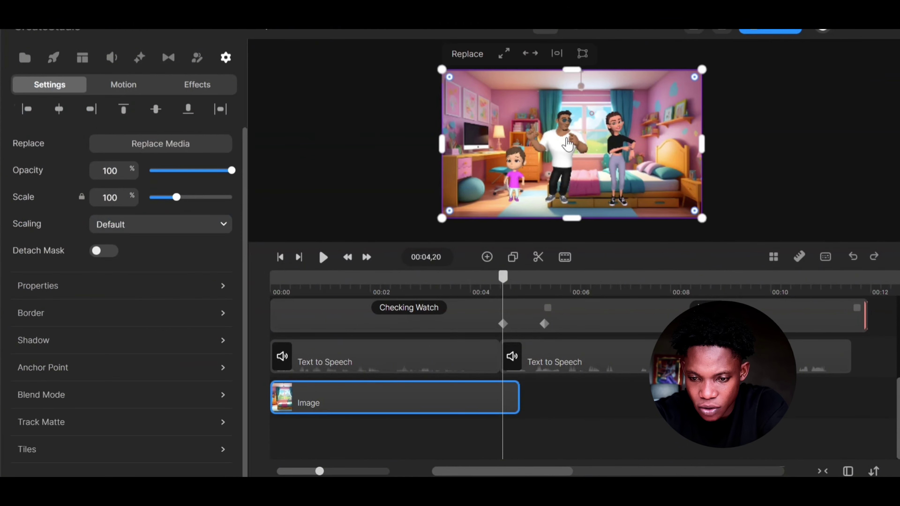
pyautogui.click(593, 113)
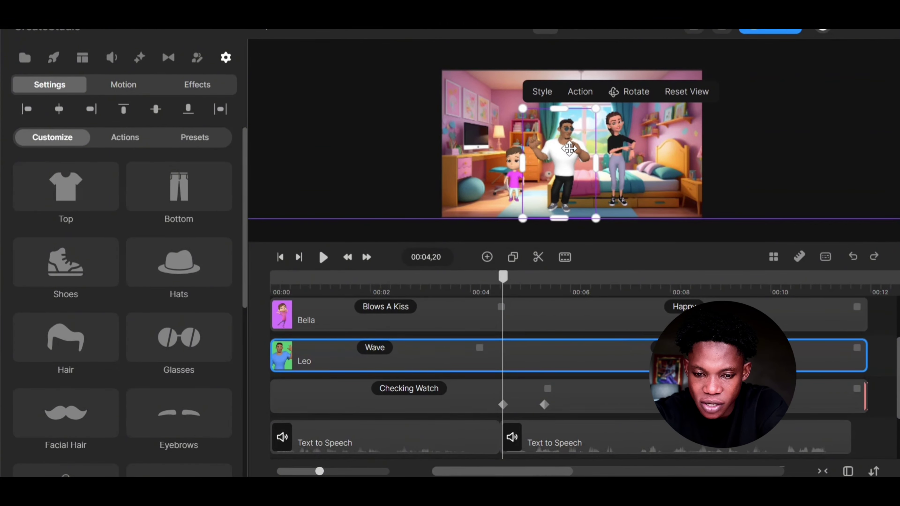
pyautogui.click(618, 153)
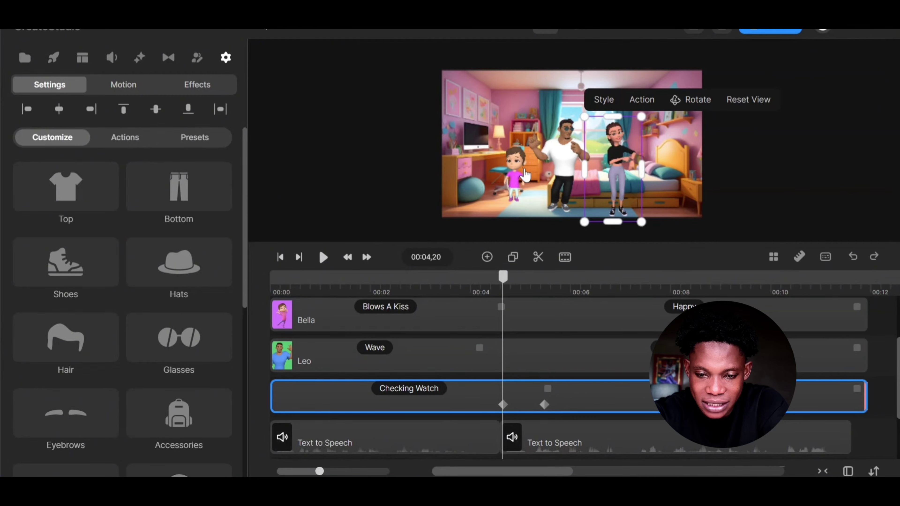
pyautogui.click(525, 174)
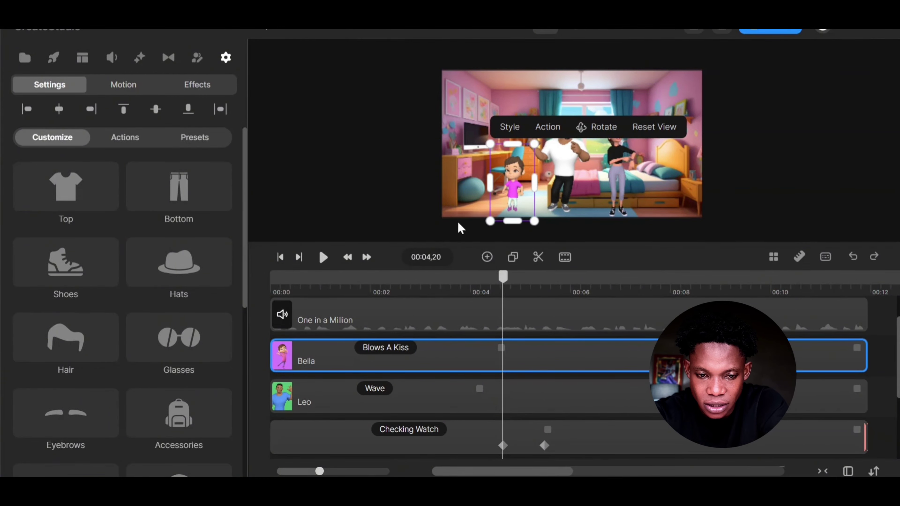
pyautogui.click(460, 228)
# Search the backgrounds library for "river" and look through the results for a fitting scene.
pyautogui.scroll(-3, 370, 356)
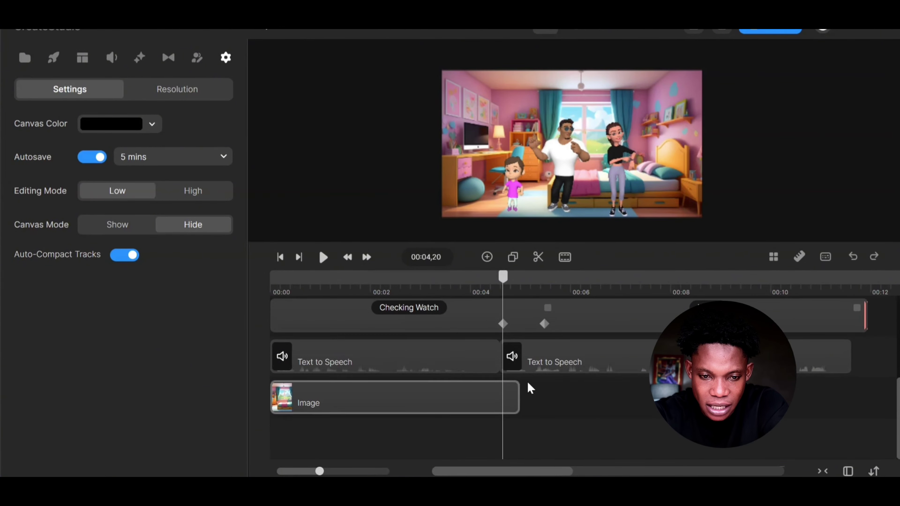
pyautogui.scroll(3, 527, 382)
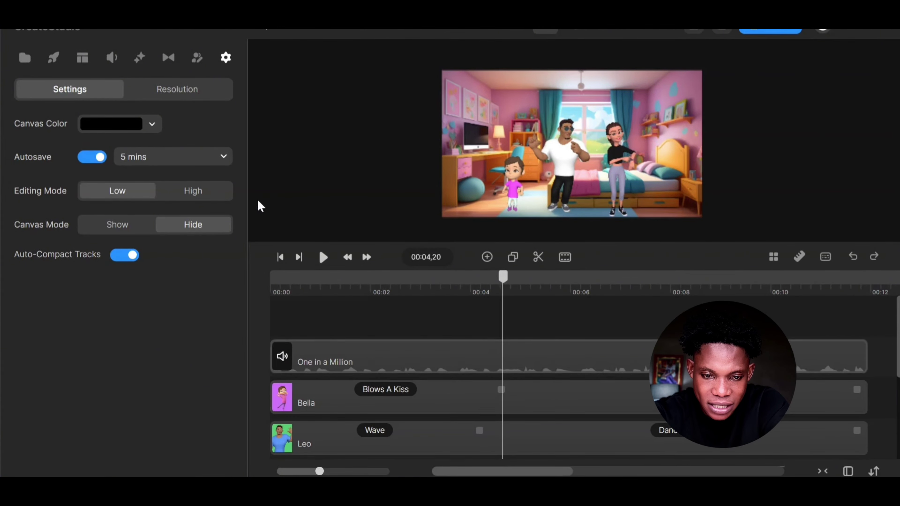
pyautogui.click(54, 59)
pyautogui.click(145, 85)
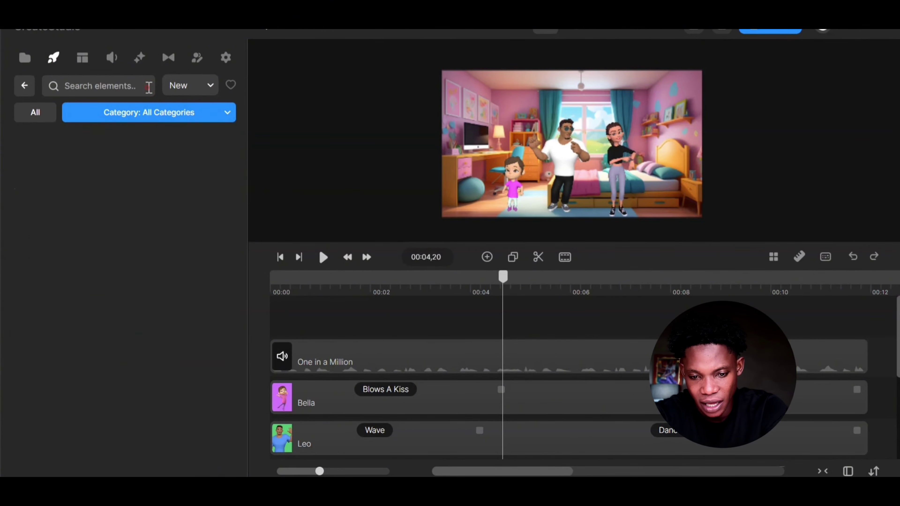
pyautogui.write('river')
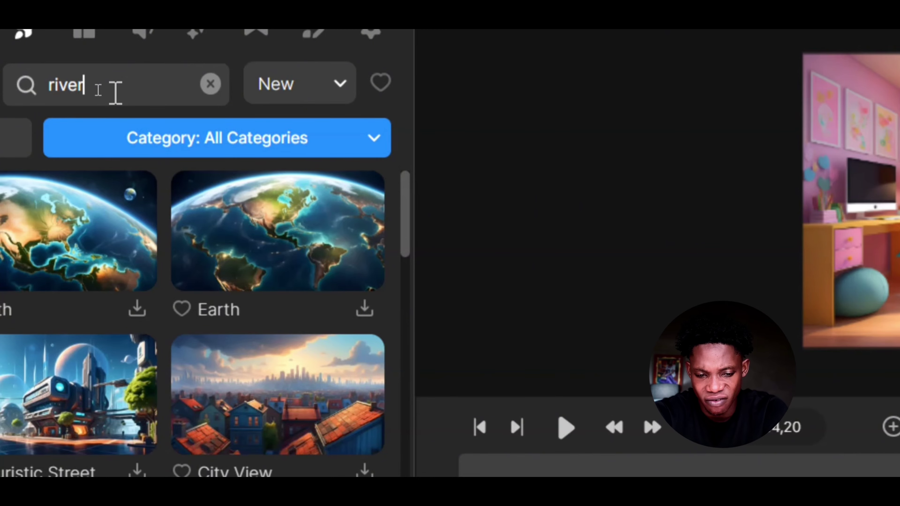
pyautogui.press('Return')
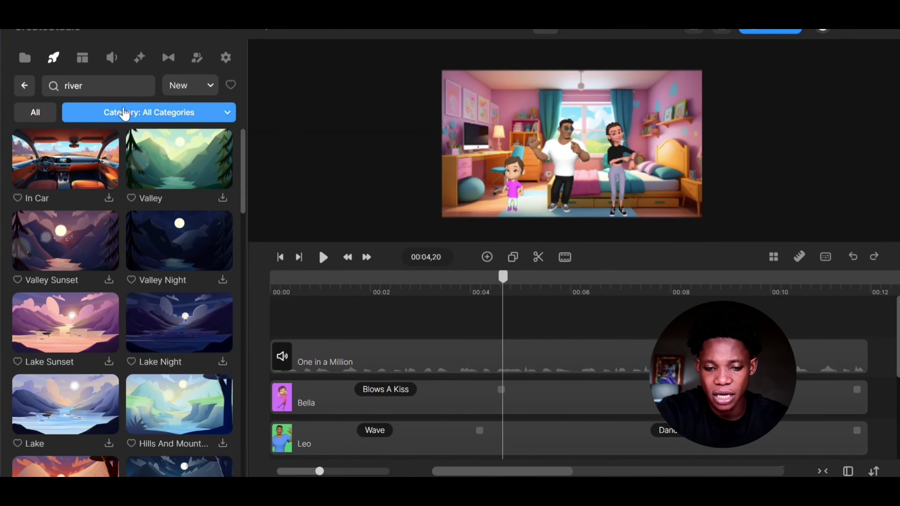
pyautogui.scroll(-10, 111, 268)
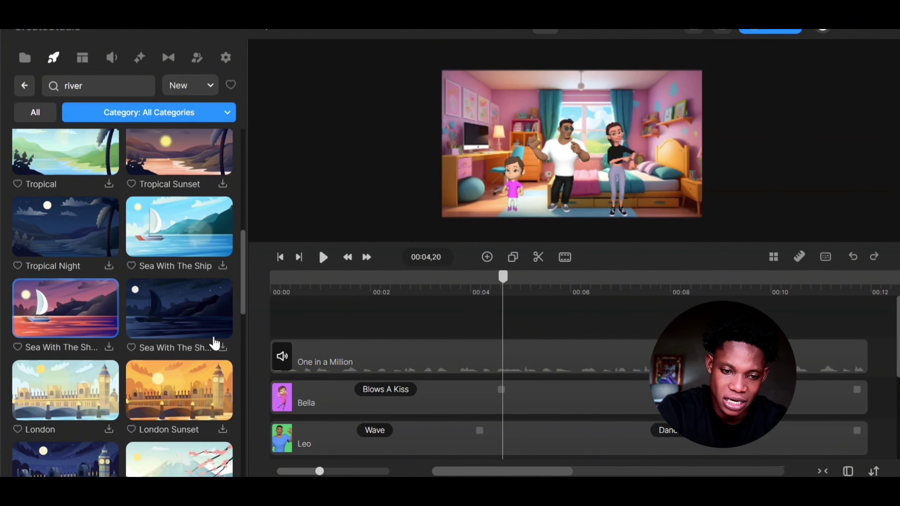
pyautogui.scroll(-5, 214, 343)
pyautogui.scroll(-11, 203, 338)
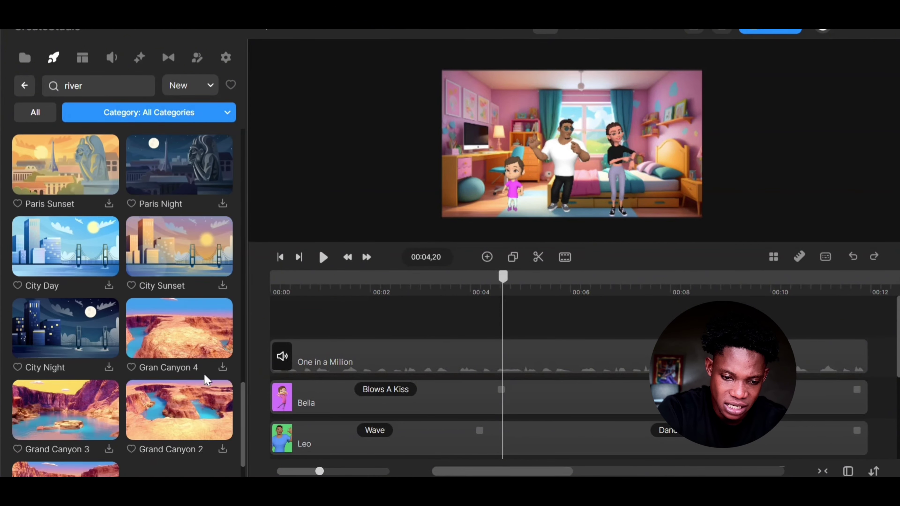
pyautogui.press('Return')
pyautogui.click(31, 61)
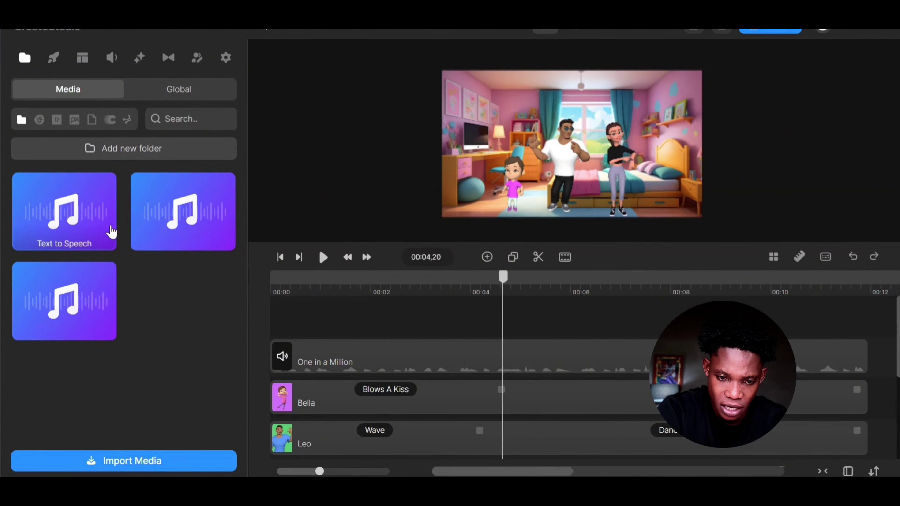
pyautogui.click(142, 461)
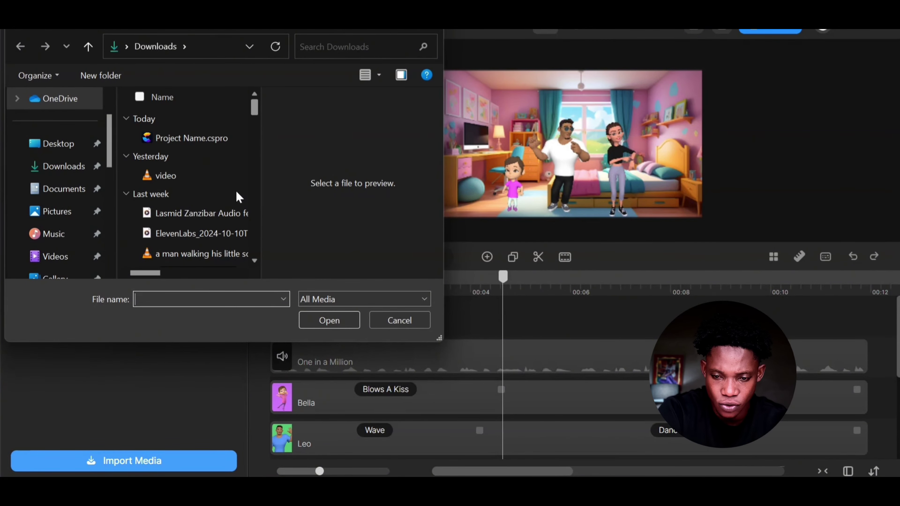
pyautogui.press('Escape')
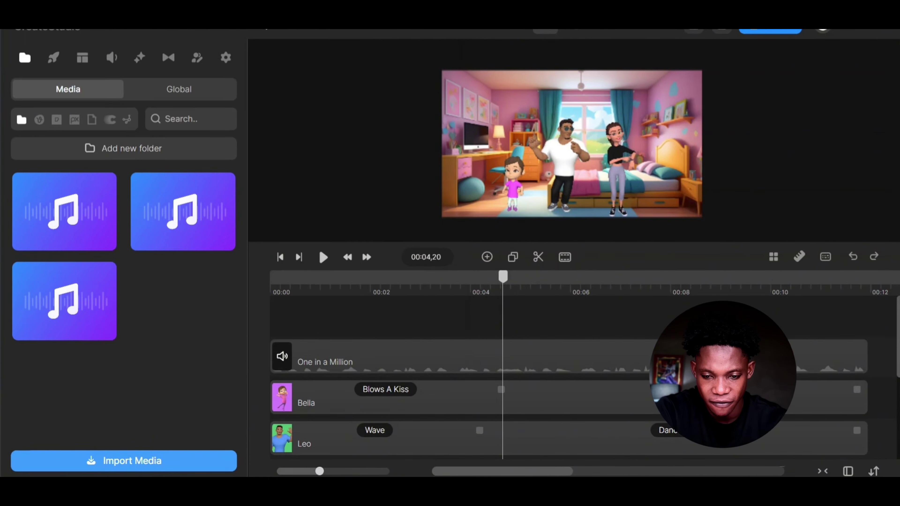
pyautogui.click(54, 60)
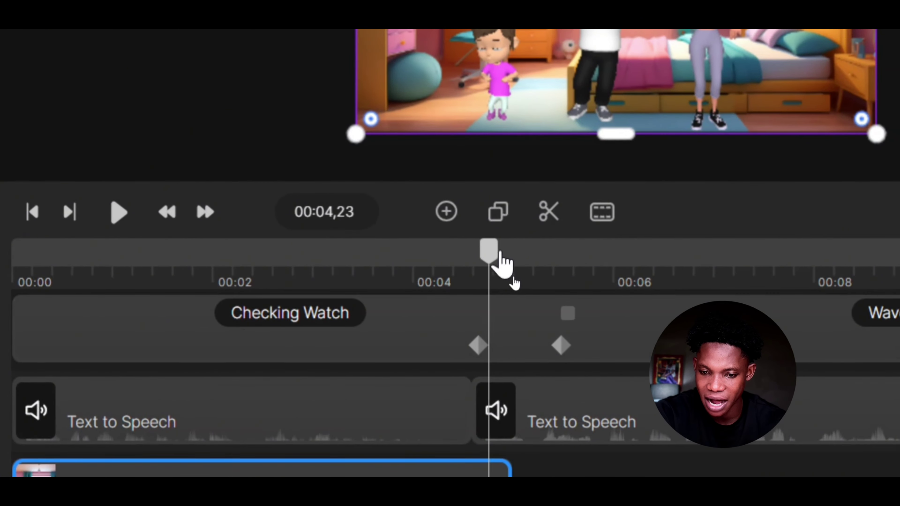
# Extend the bedroom background image to the end of the character layers and return the playhead to 00:00,00.
pyautogui.moveTo(420, 264); pyautogui.dragTo(619, 273)
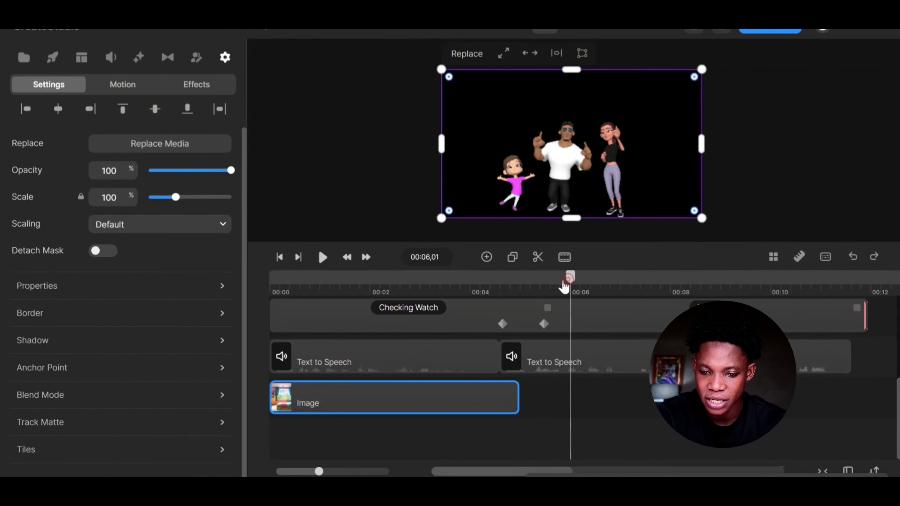
pyautogui.moveTo(564, 287); pyautogui.dragTo(475, 282)
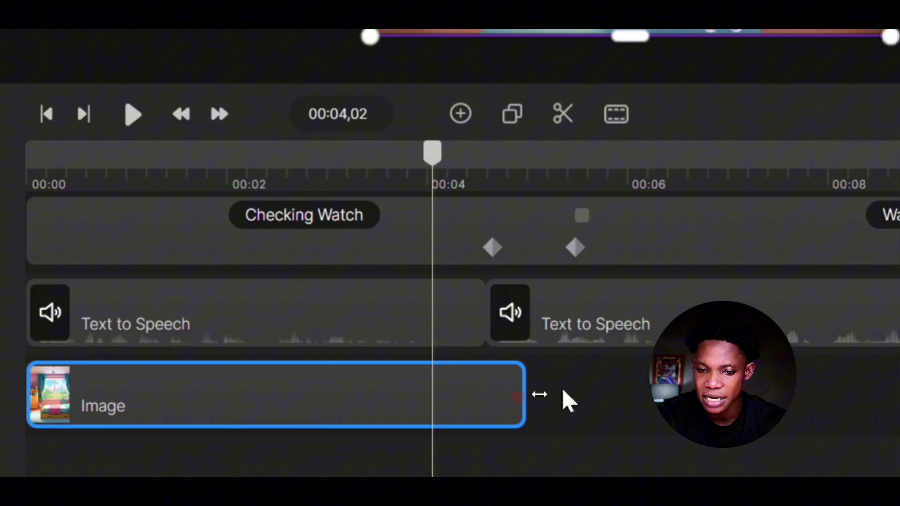
pyautogui.moveTo(525, 394); pyautogui.dragTo(899, 394)
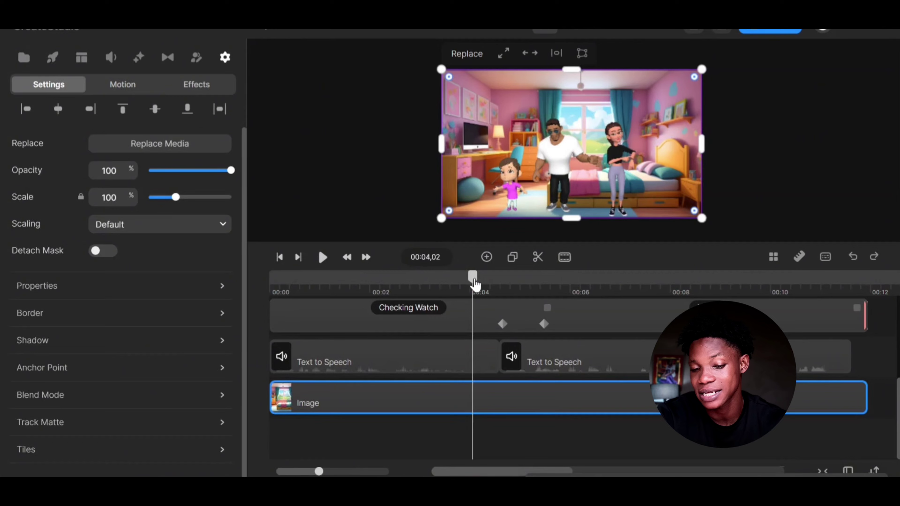
pyautogui.moveTo(475, 283); pyautogui.dragTo(276, 301)
pyautogui.moveTo(373, 319); pyautogui.dragTo(267, 308)
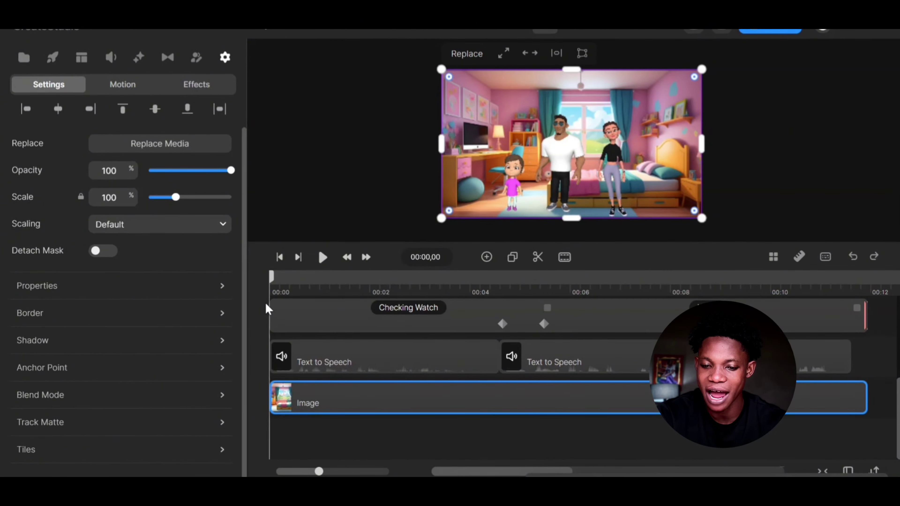
# Remove the old Text to Speech clips from the timeline.
pyautogui.moveTo(538, 441); pyautogui.dragTo(388, 324)
pyautogui.rightClick(404, 325)
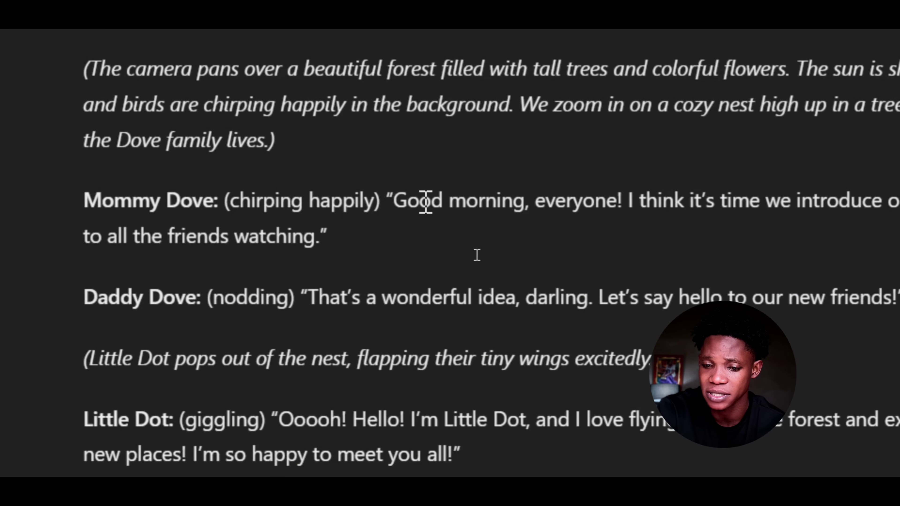
# Copy Mommy Dove's line "Good morning, everyone! I think it's time we introduce ourselves to all the friends watching." from the ChatGPT script.
pyautogui.moveTo(393, 203); pyautogui.dragTo(321, 239)
pyautogui.moveTo(420, 159)
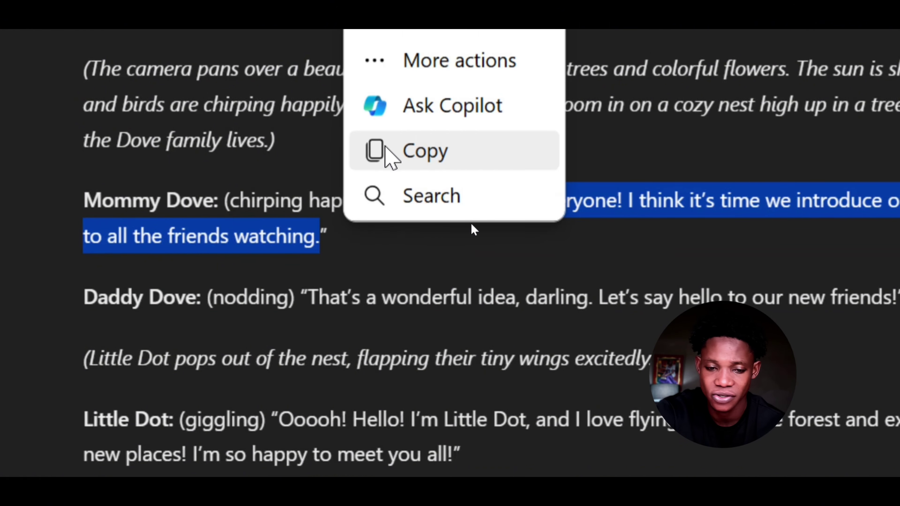
pyautogui.click(390, 152)
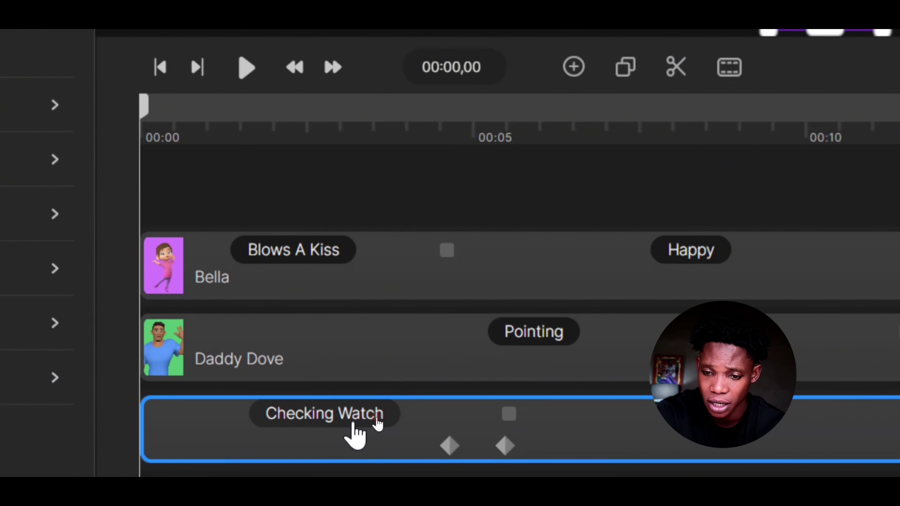
# Switch to CreateStudio and set the facial expression of Mommy Dove's Checking Watch action to Happy.
pyautogui.click(365, 419)
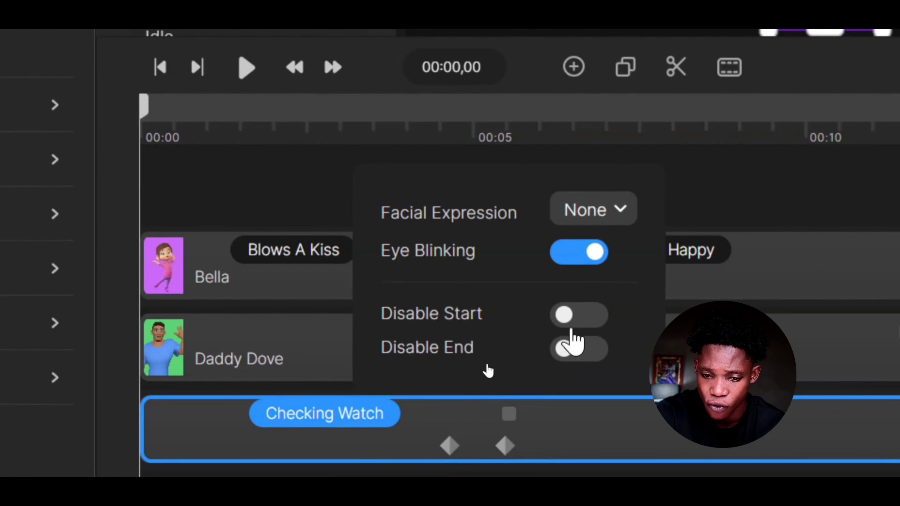
pyautogui.click(567, 213)
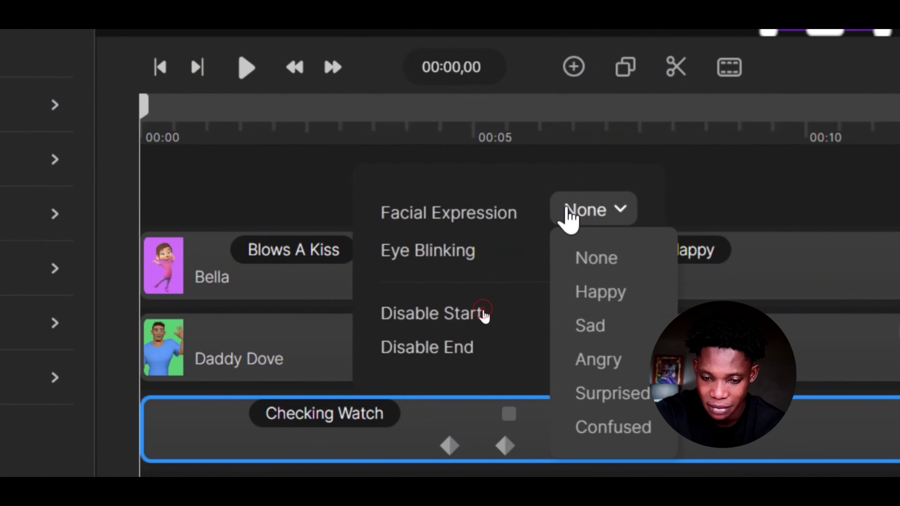
pyautogui.click(629, 296)
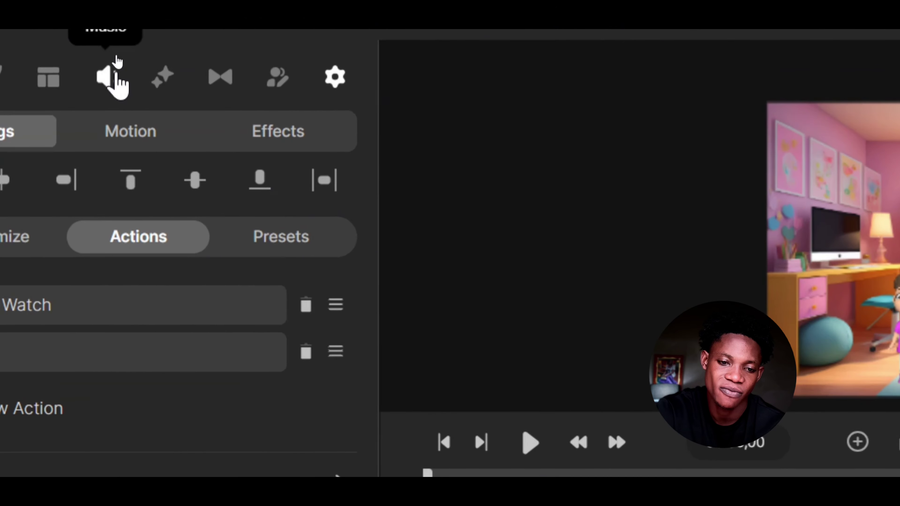
# Paste Mommy Dove's copied line into the script of the AI text-to-speech generator.
pyautogui.click(115, 48)
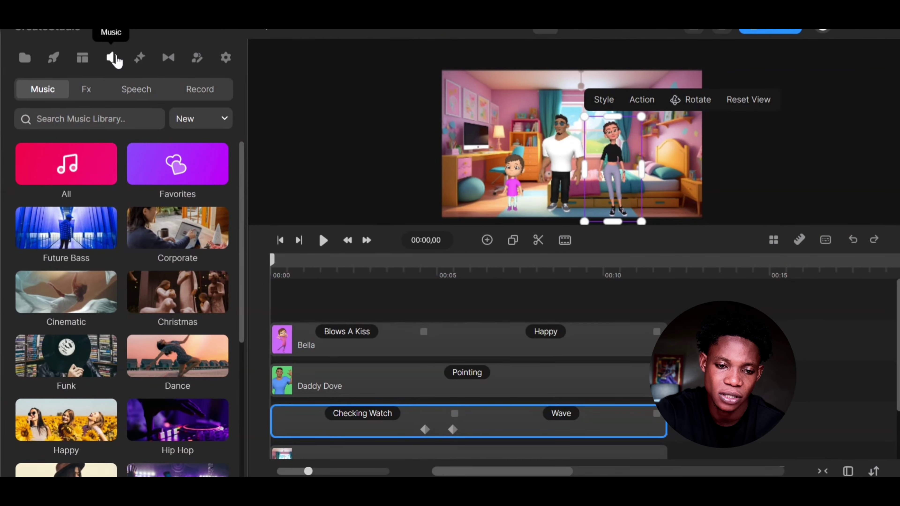
pyautogui.click(136, 101)
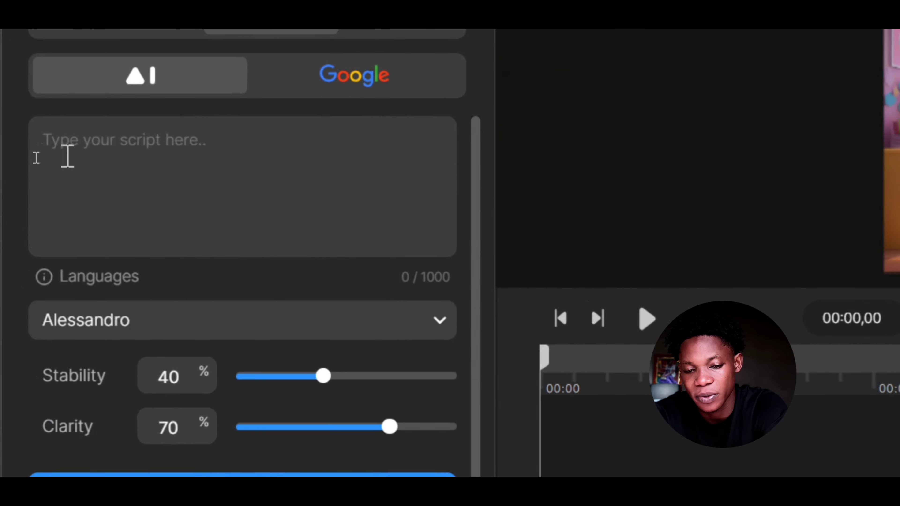
pyautogui.click(34, 160)
pyautogui.hotkey('ctrl', 'v')
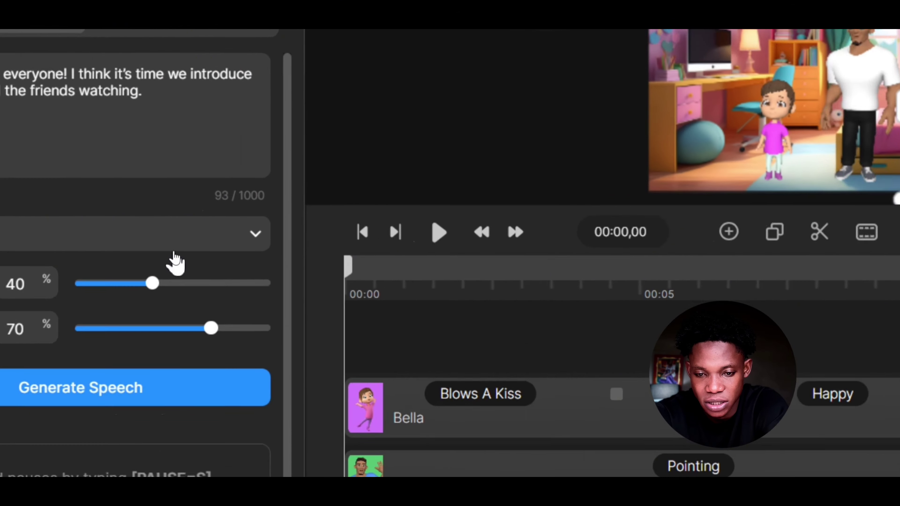
# Choose the female British voice Alice, generate the speech for Mommy Dove's line and preview it.
pyautogui.click(185, 244)
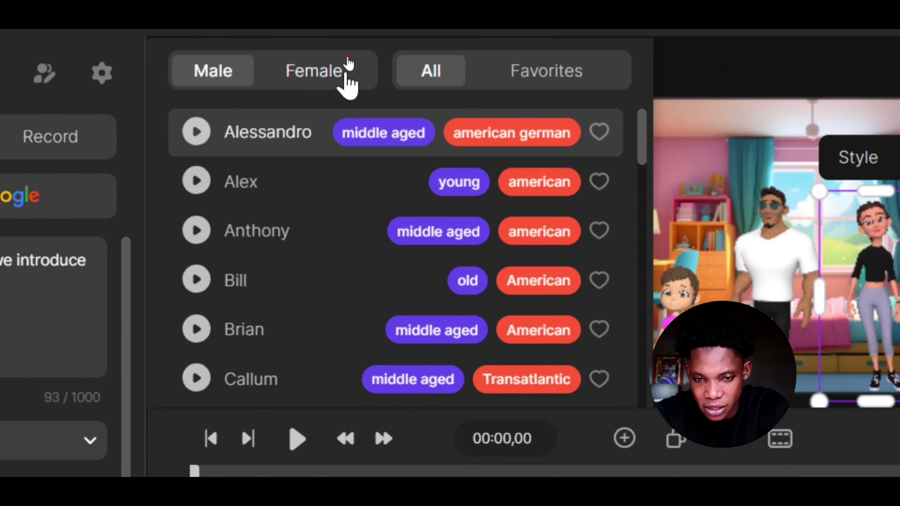
pyautogui.click(344, 58)
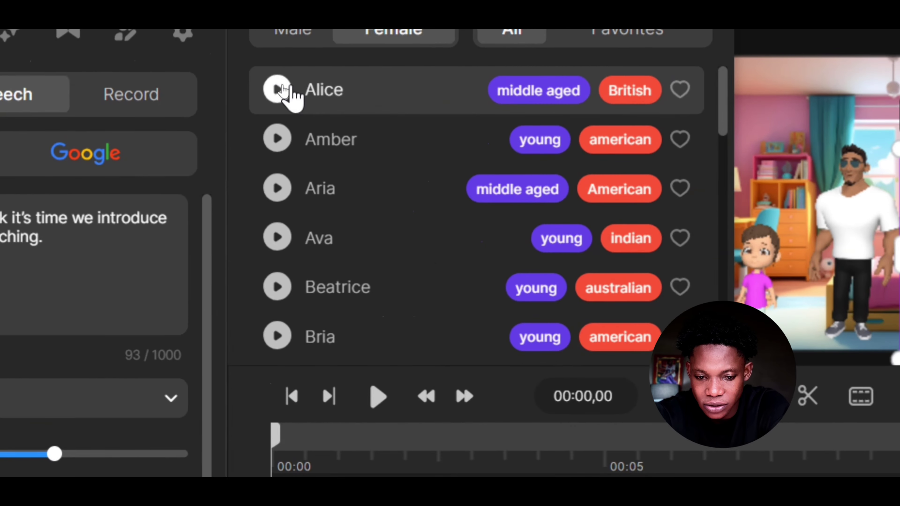
pyautogui.click(315, 89)
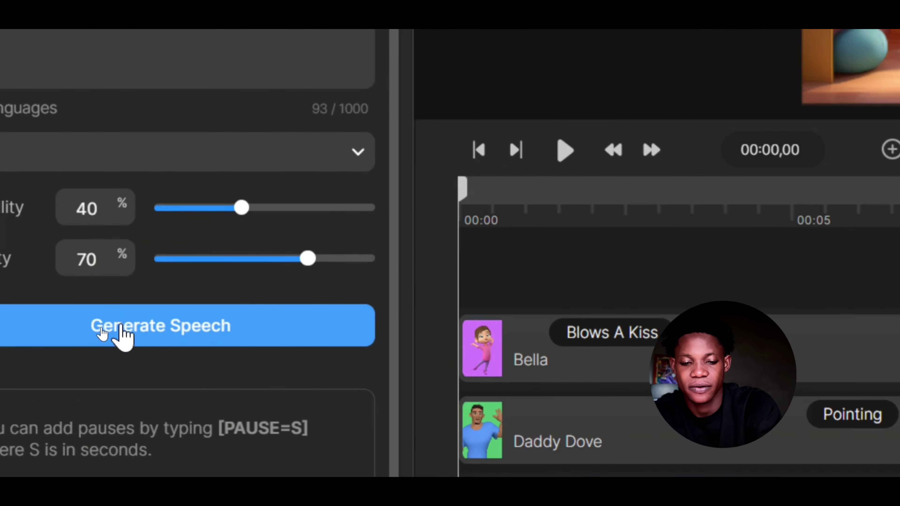
pyautogui.click(91, 328)
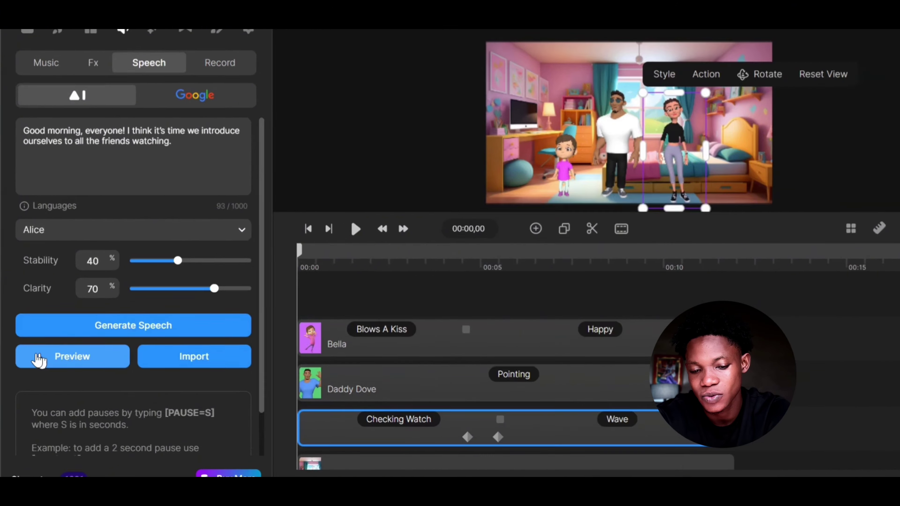
pyautogui.click(36, 359)
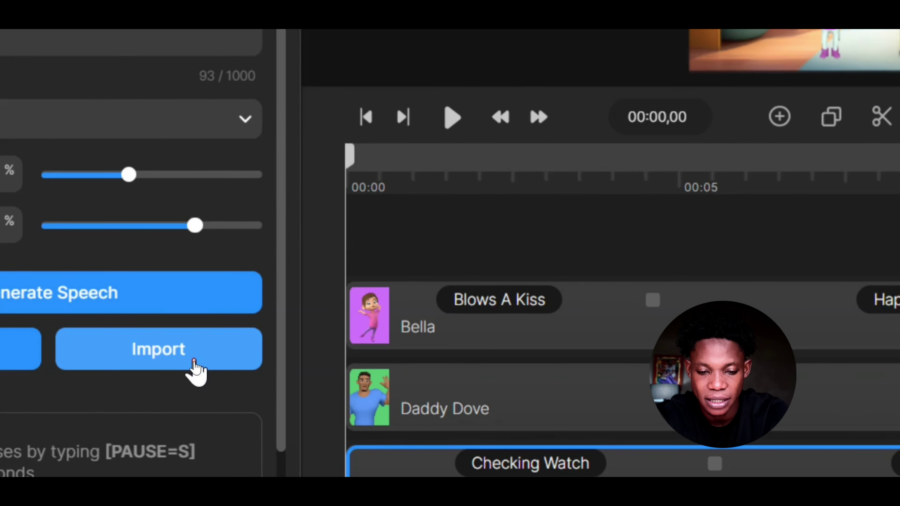
# Import the generated speech and place it at the start of the timeline, beneath the bedroom image.
pyautogui.click(183, 360)
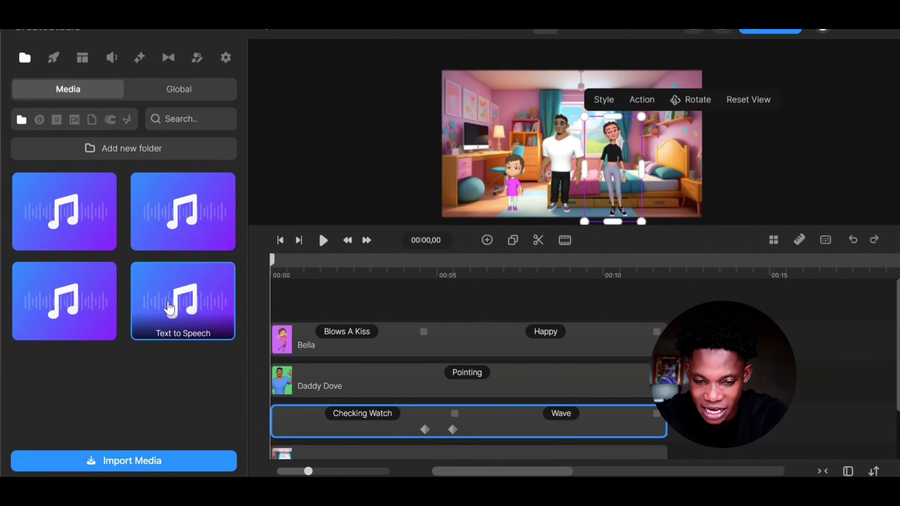
pyautogui.moveTo(217, 285); pyautogui.dragTo(326, 463)
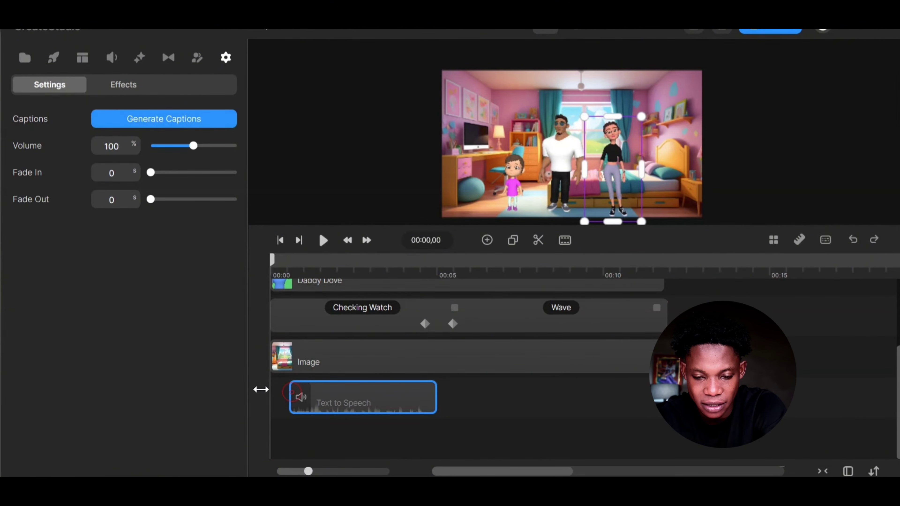
pyautogui.moveTo(417, 400); pyautogui.dragTo(382, 402)
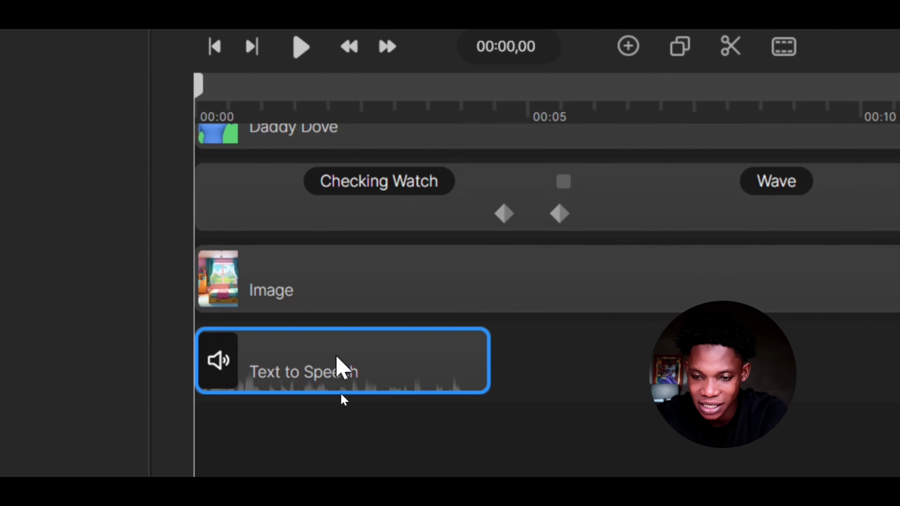
# Lip-sync the new Text to Speech clip with Mommy Dove.
pyautogui.rightClick(341, 394)
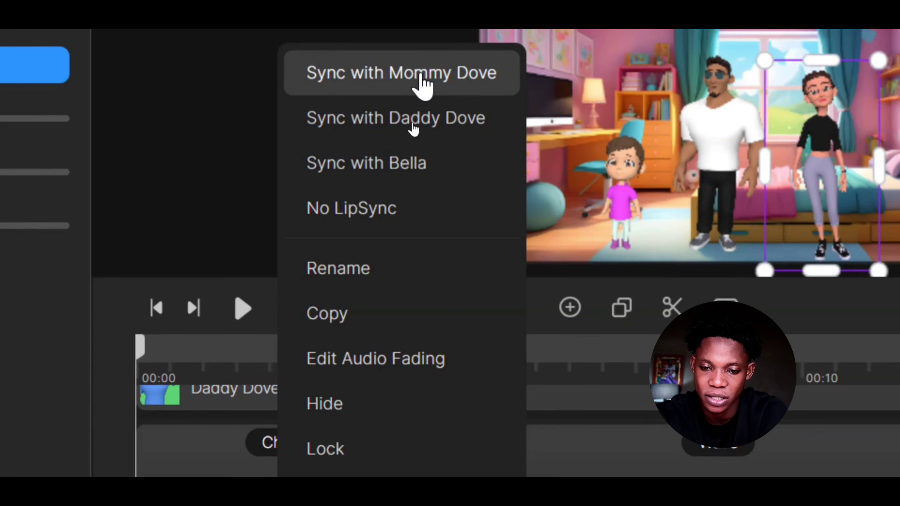
pyautogui.click(421, 74)
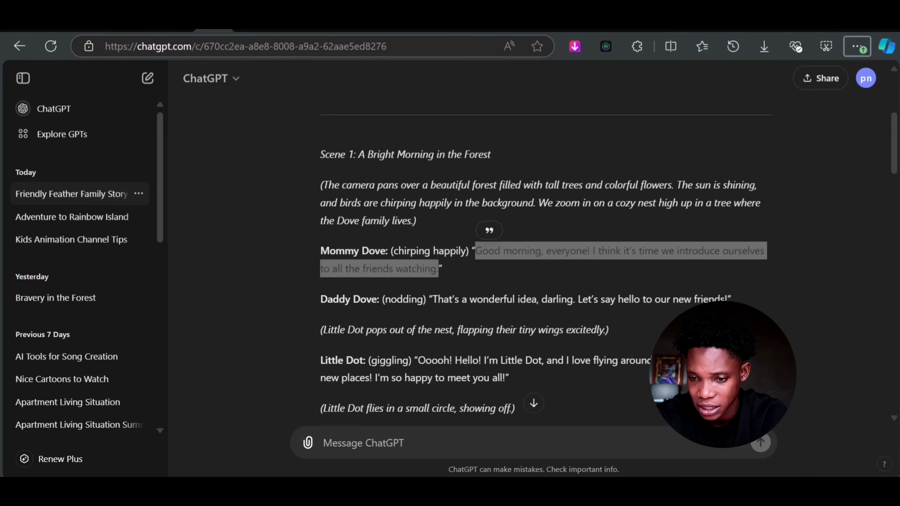
pyautogui.moveTo(435, 300); pyautogui.dragTo(730, 297)
pyautogui.scroll(2, 719, 76)
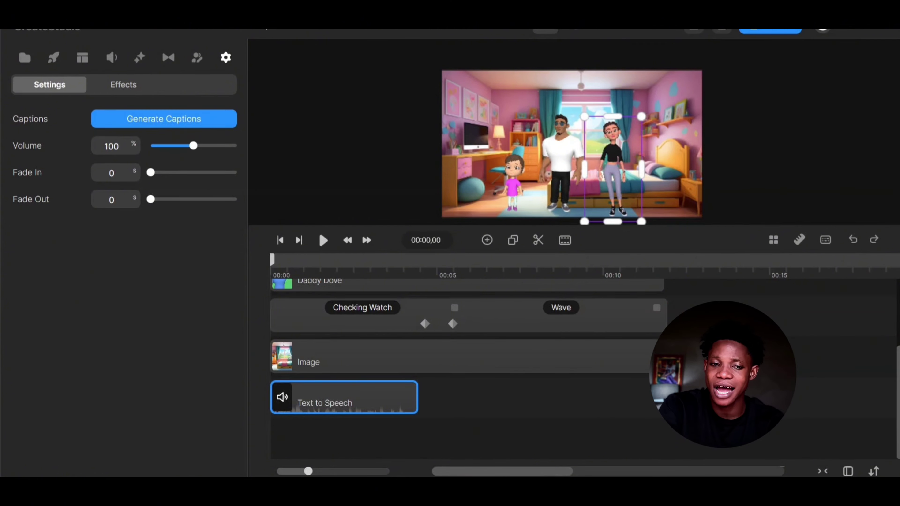
pyautogui.click(112, 57)
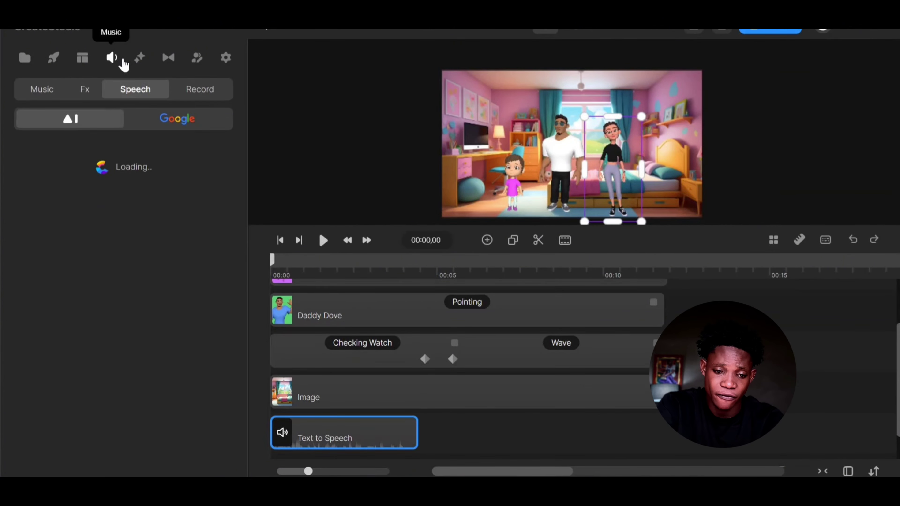
pyautogui.click(37, 246)
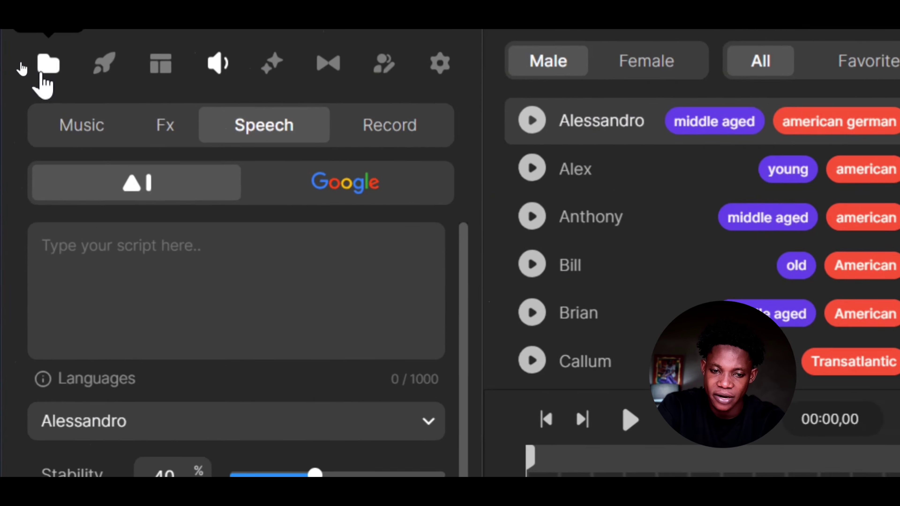
# Import the ElevenLabs Bill audio file from Downloads and place it at the 5-second mark, beside the Text to Speech clip.
pyautogui.click(22, 63)
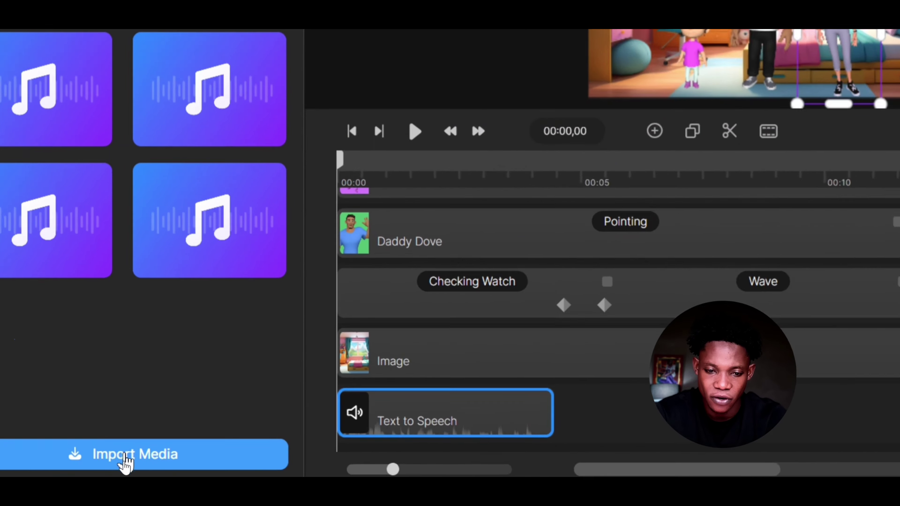
pyautogui.click(124, 461)
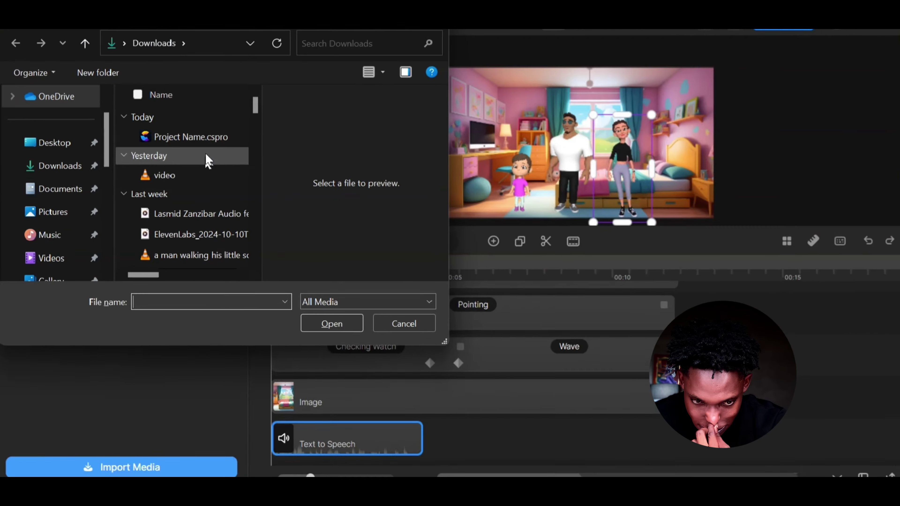
pyautogui.press('Escape')
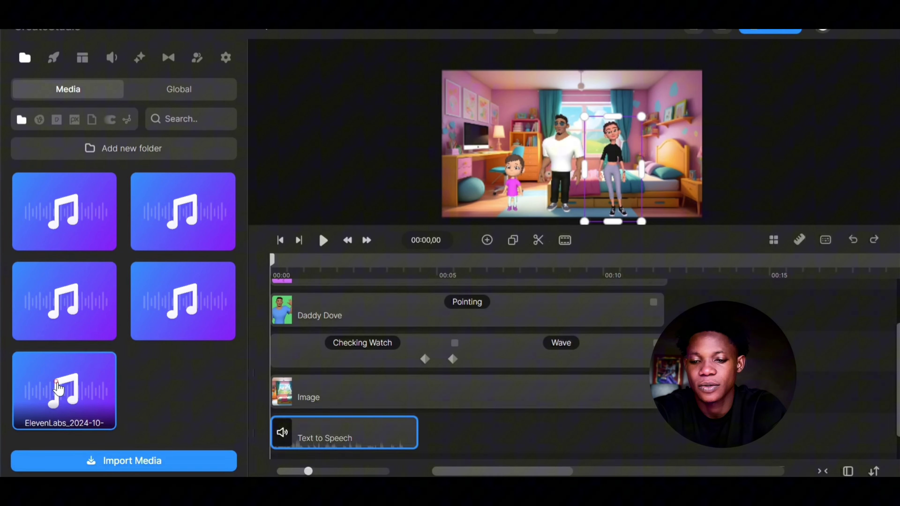
pyautogui.moveTo(107, 394); pyautogui.dragTo(899, 448)
pyautogui.moveTo(476, 424); pyautogui.dragTo(473, 426)
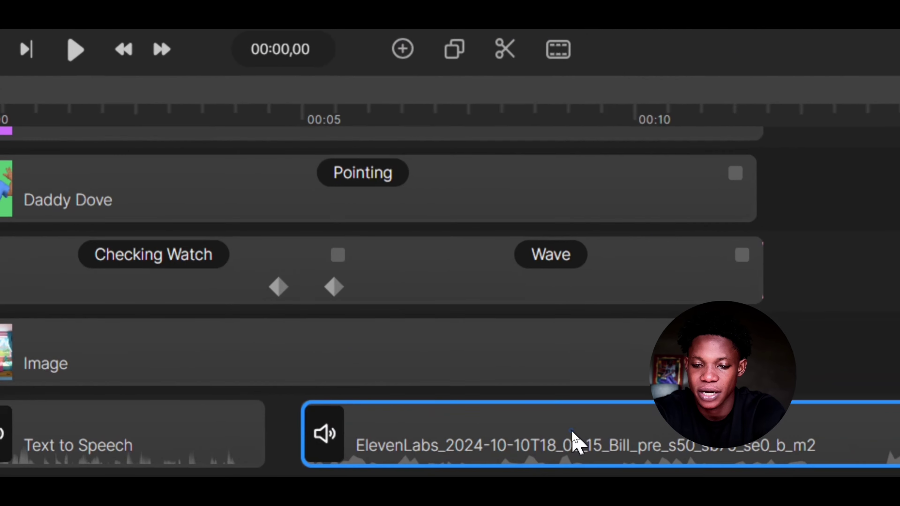
# Delete the ElevenLabs audio clip from the timeline.
pyautogui.rightClick(574, 437)
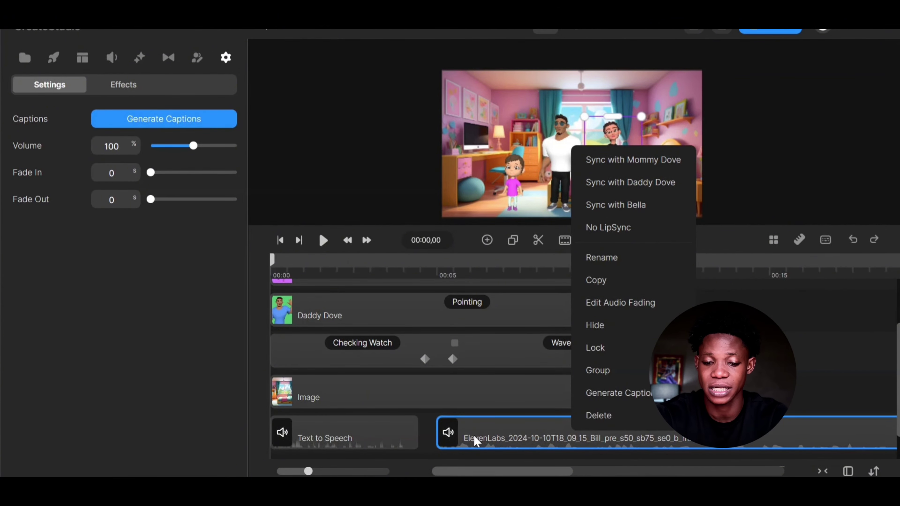
pyautogui.rightClick(487, 433)
pyautogui.click(511, 413)
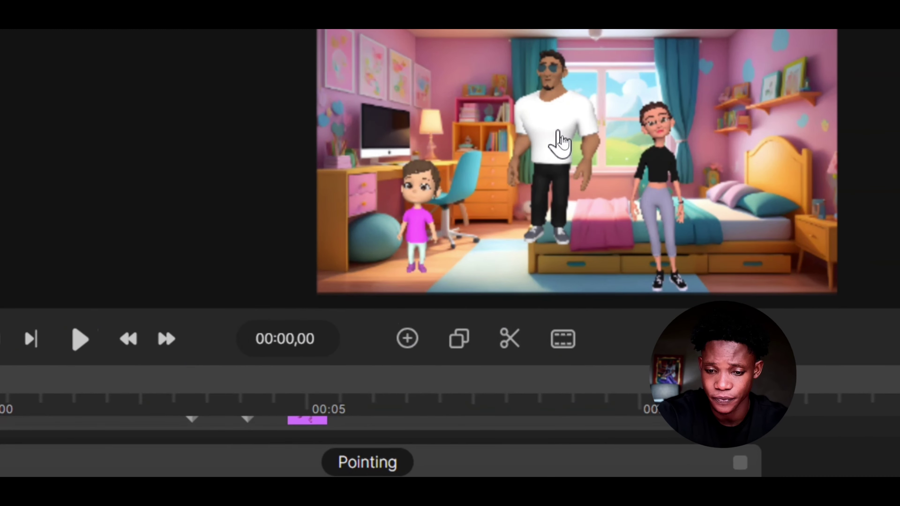
# Select Daddy Dove in the bedroom scene and move him down until his feet are level with Mommy Dove's.
pyautogui.click(565, 139)
pyautogui.click(564, 139)
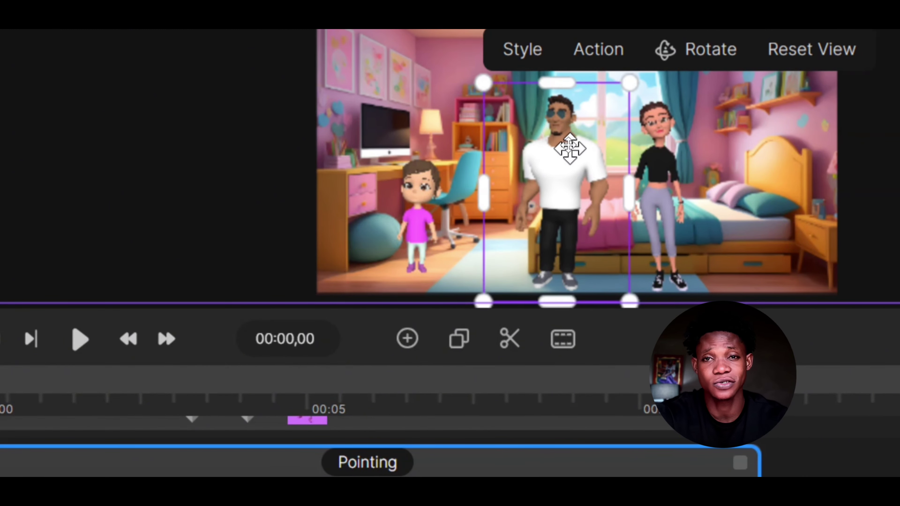